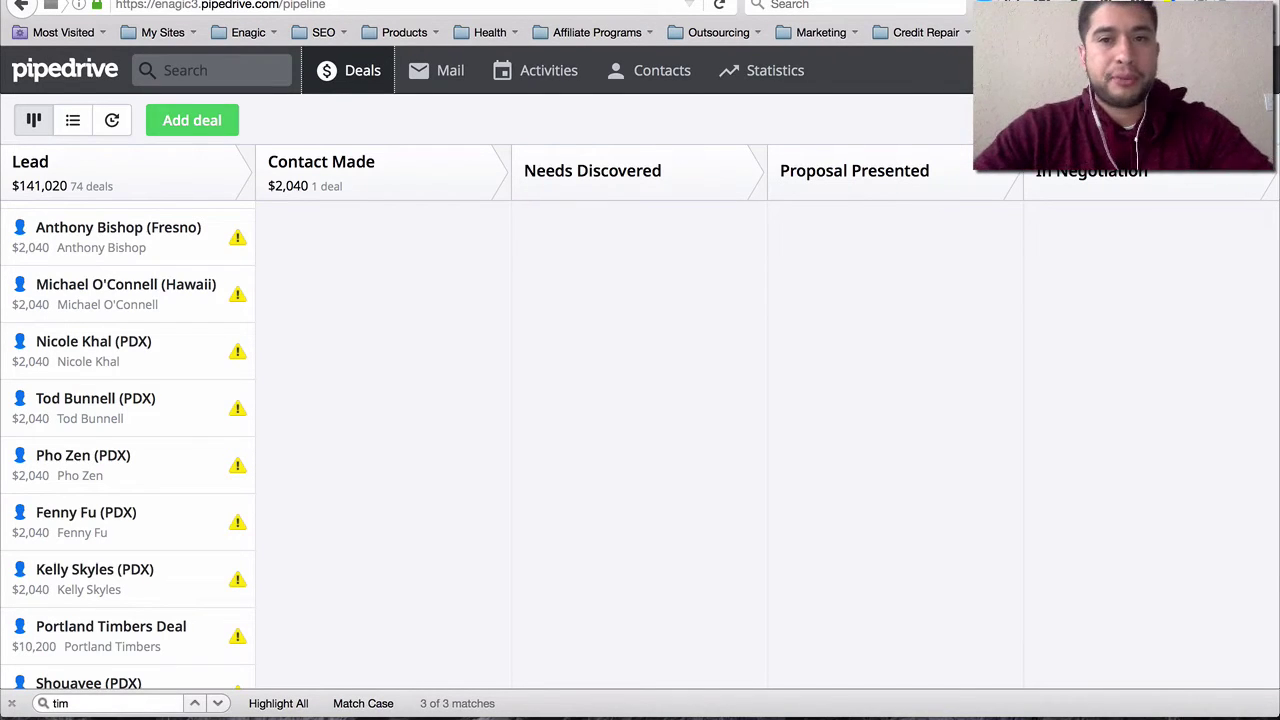
# - Load pipedrive.com in a new tab and open its 30-day free trial signup form
pyautogui.press('super+t')
pyautogui.write('pipe')
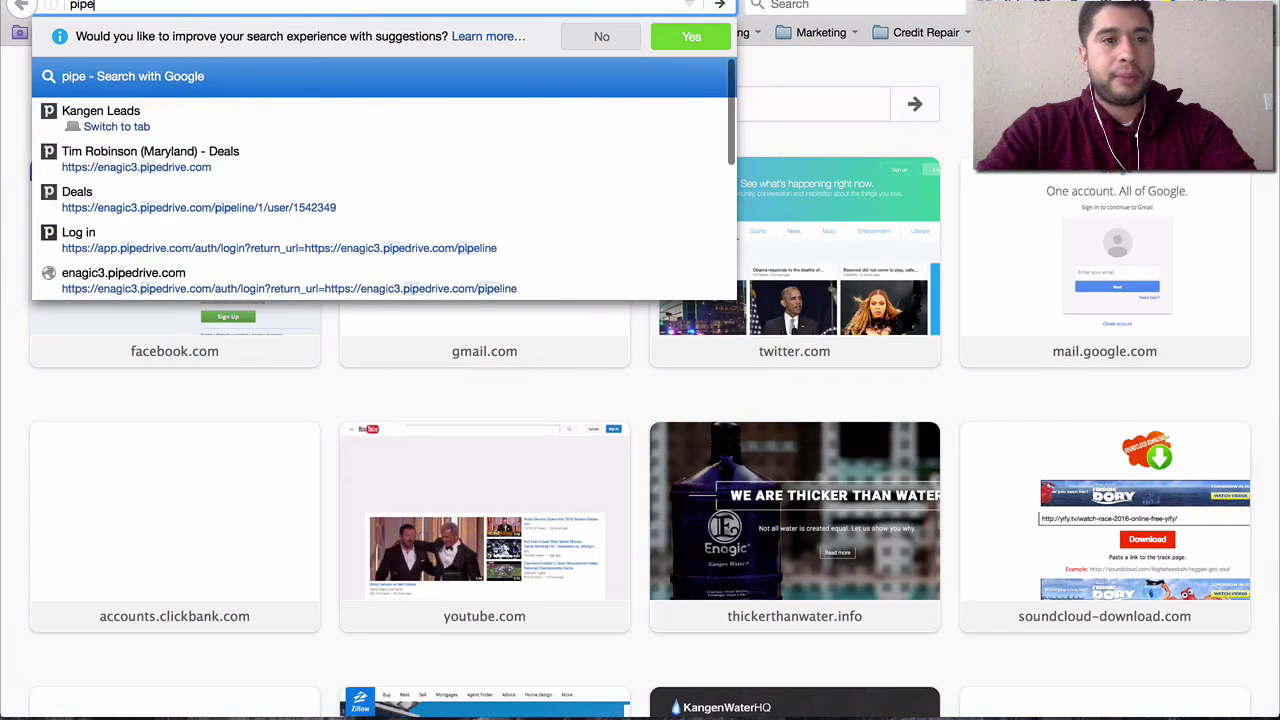
pyautogui.write('drive.com')
pyautogui.press('Return')
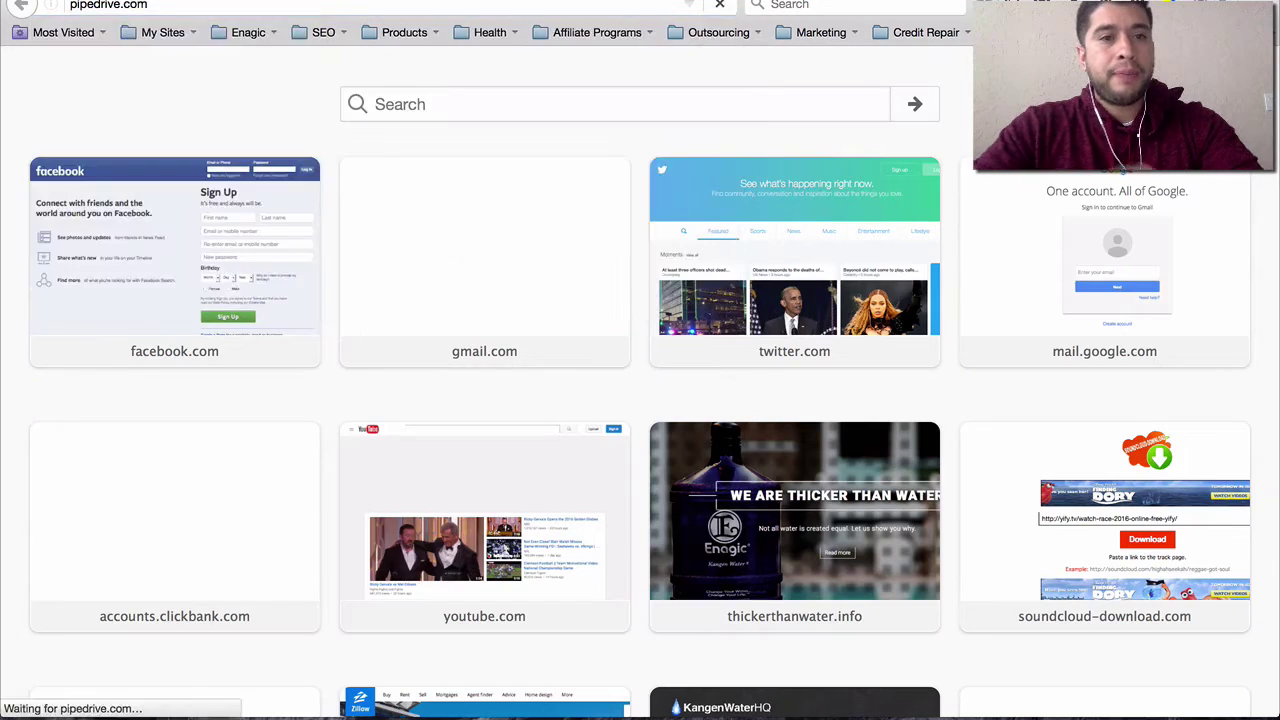
pyautogui.click(680, 522)
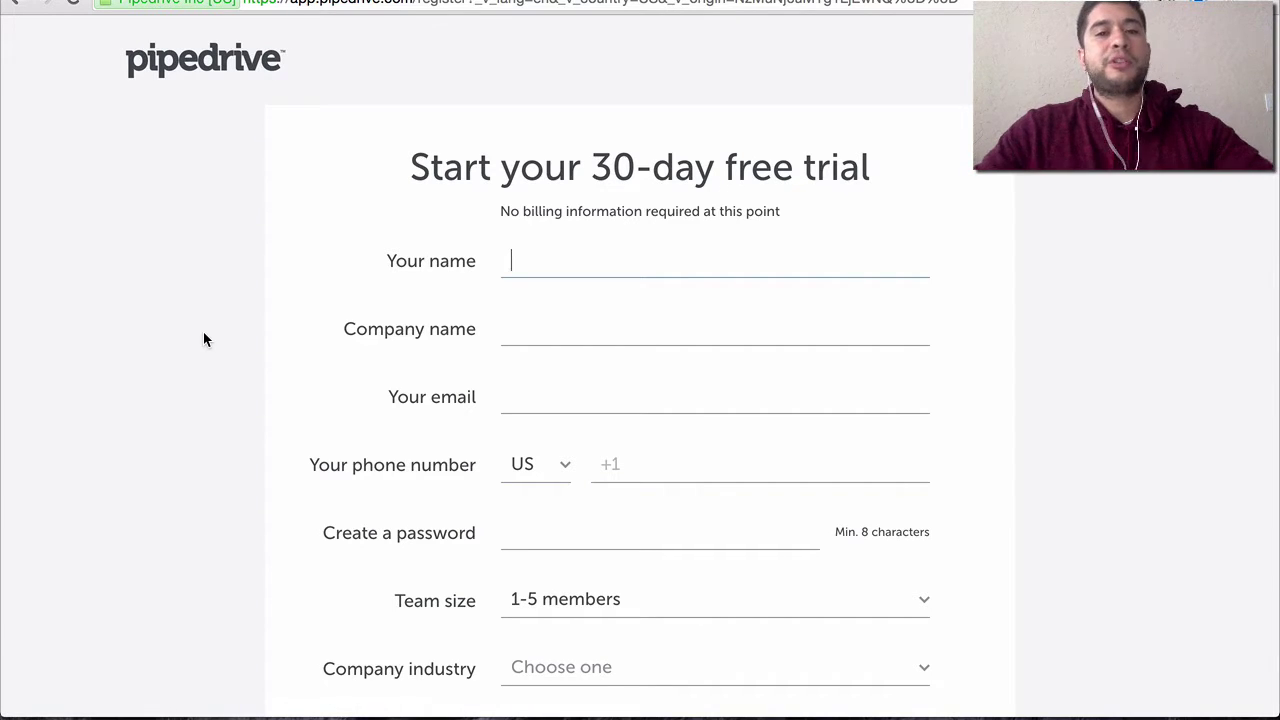
pyautogui.scroll(-5, 203, 331)
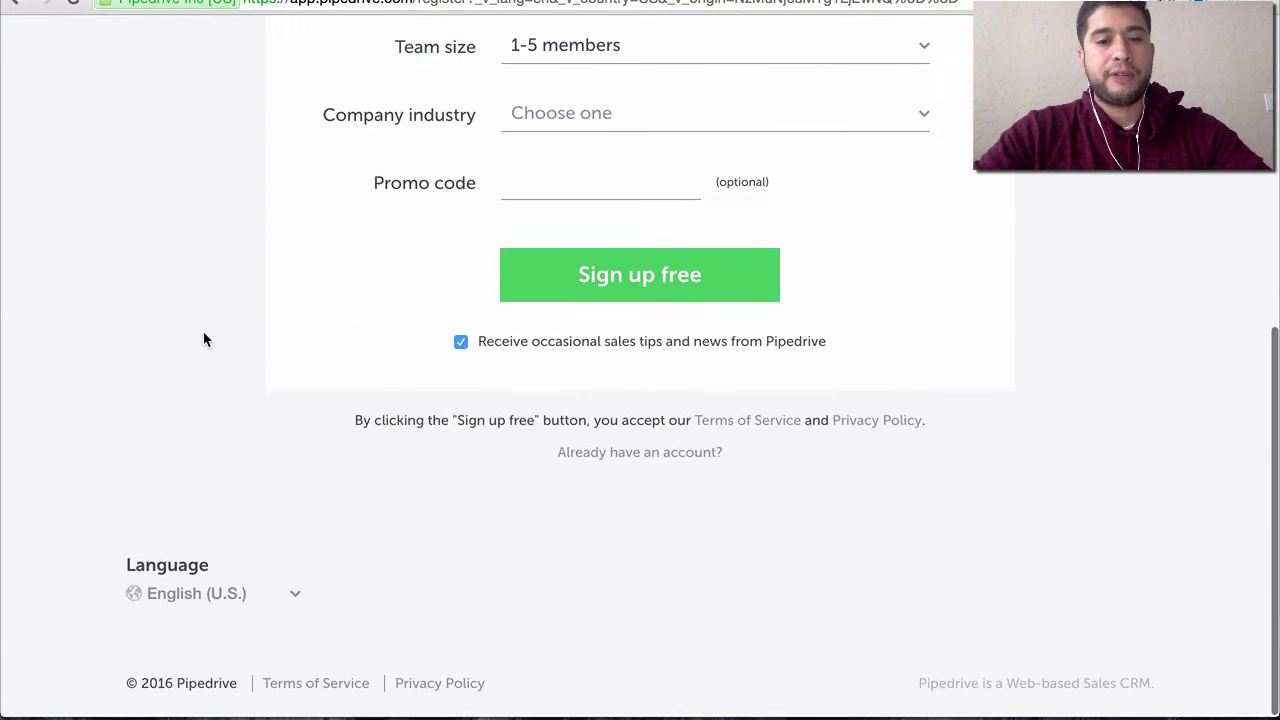
pyautogui.scroll(5, 203, 331)
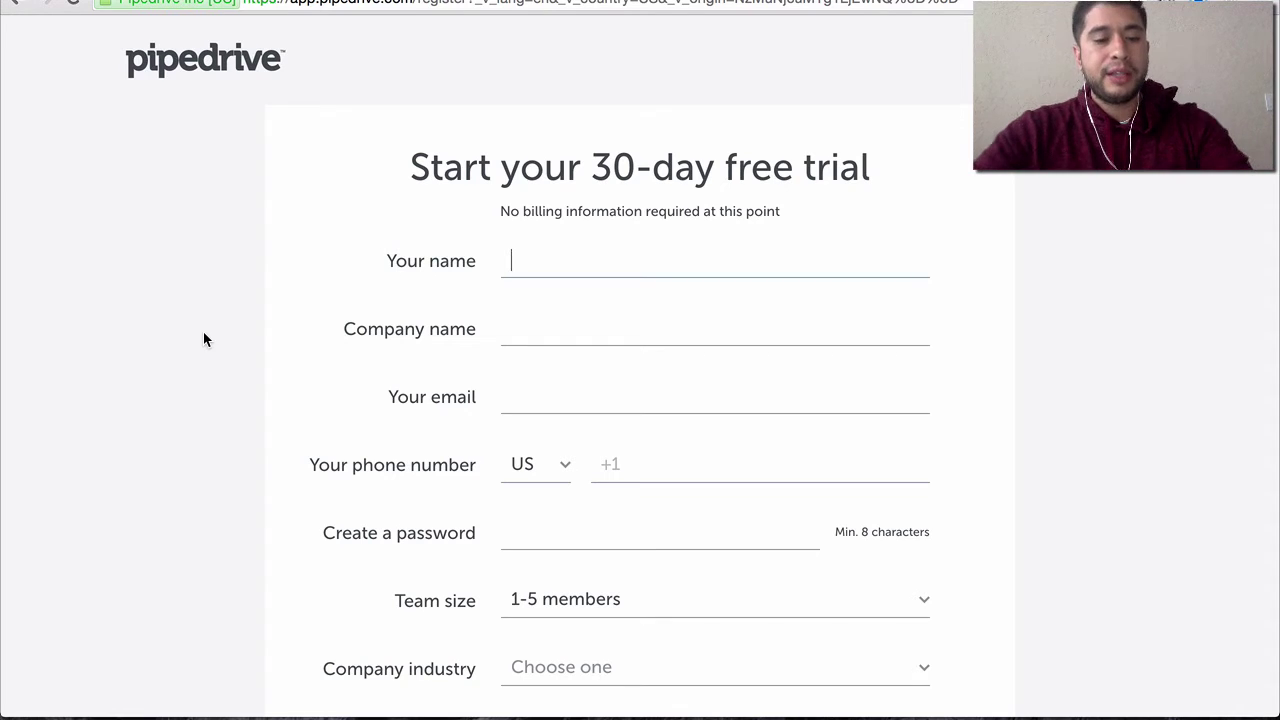
pyautogui.press('super+Tab')
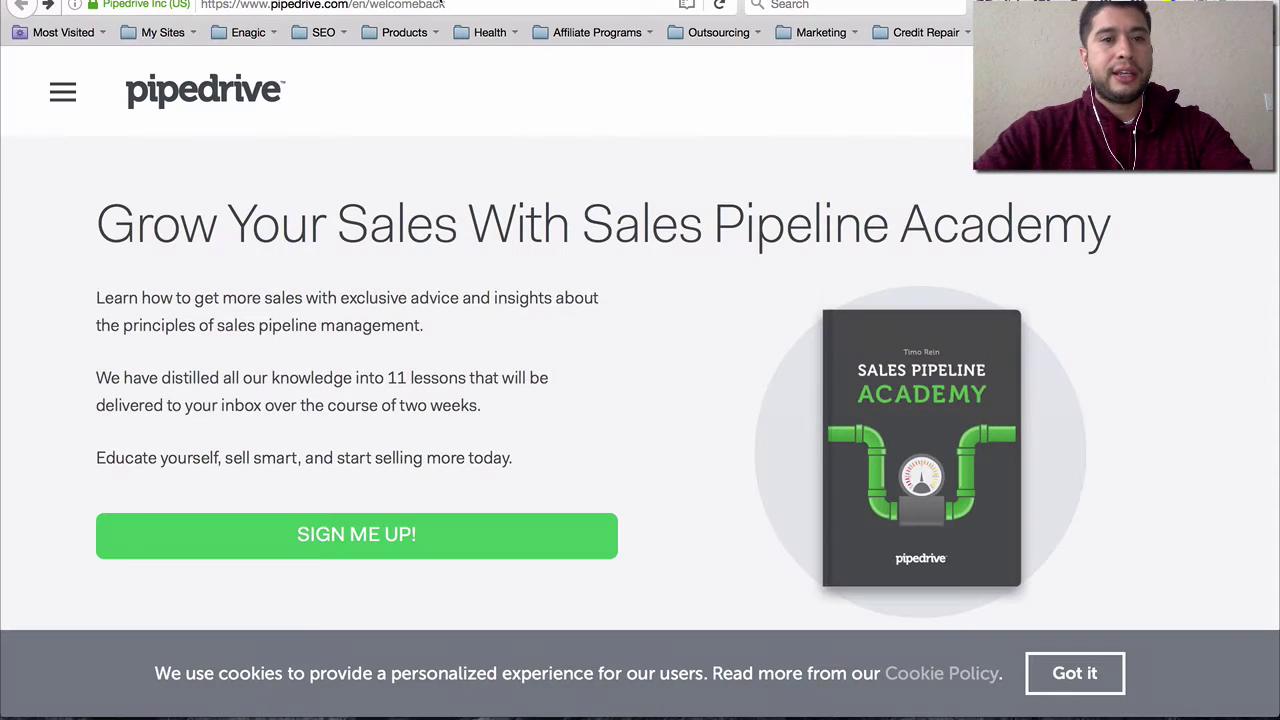
# - Return to the Pipedrive pipeline board tab and scroll through the Lead column
pyautogui.hotkey('ctrl', 'Tab')
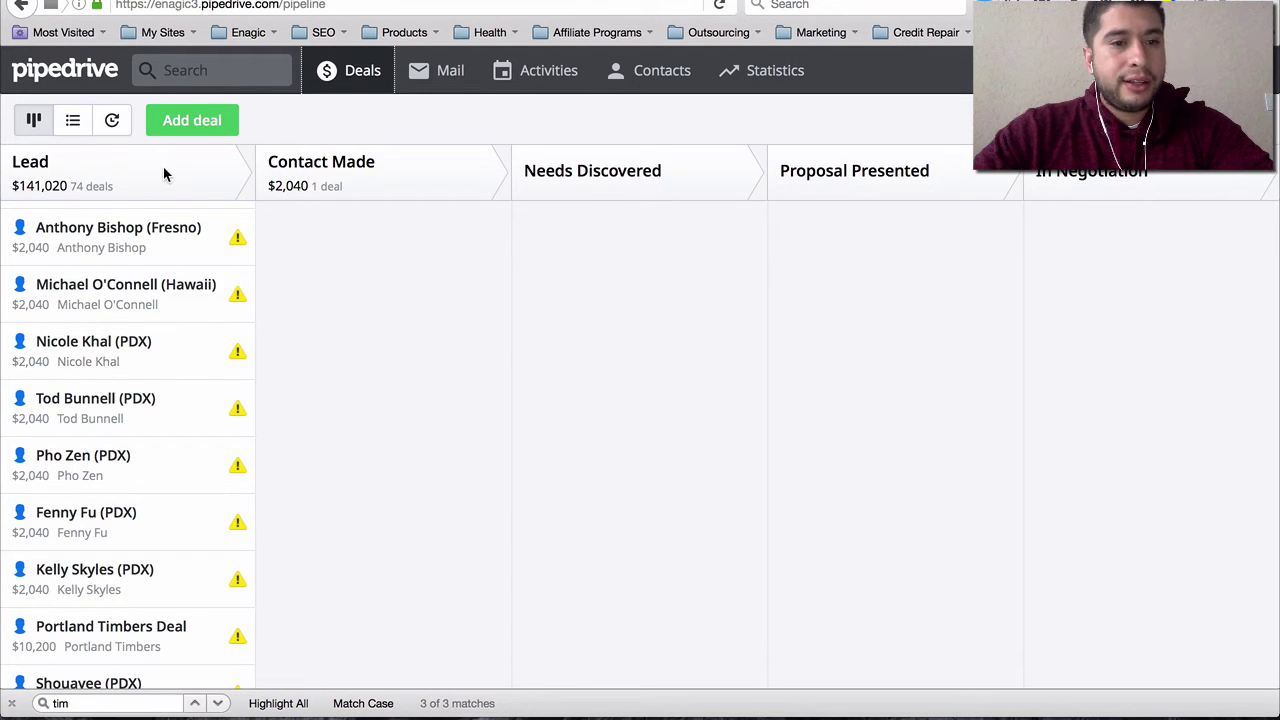
pyautogui.scroll(3, 122, 372)
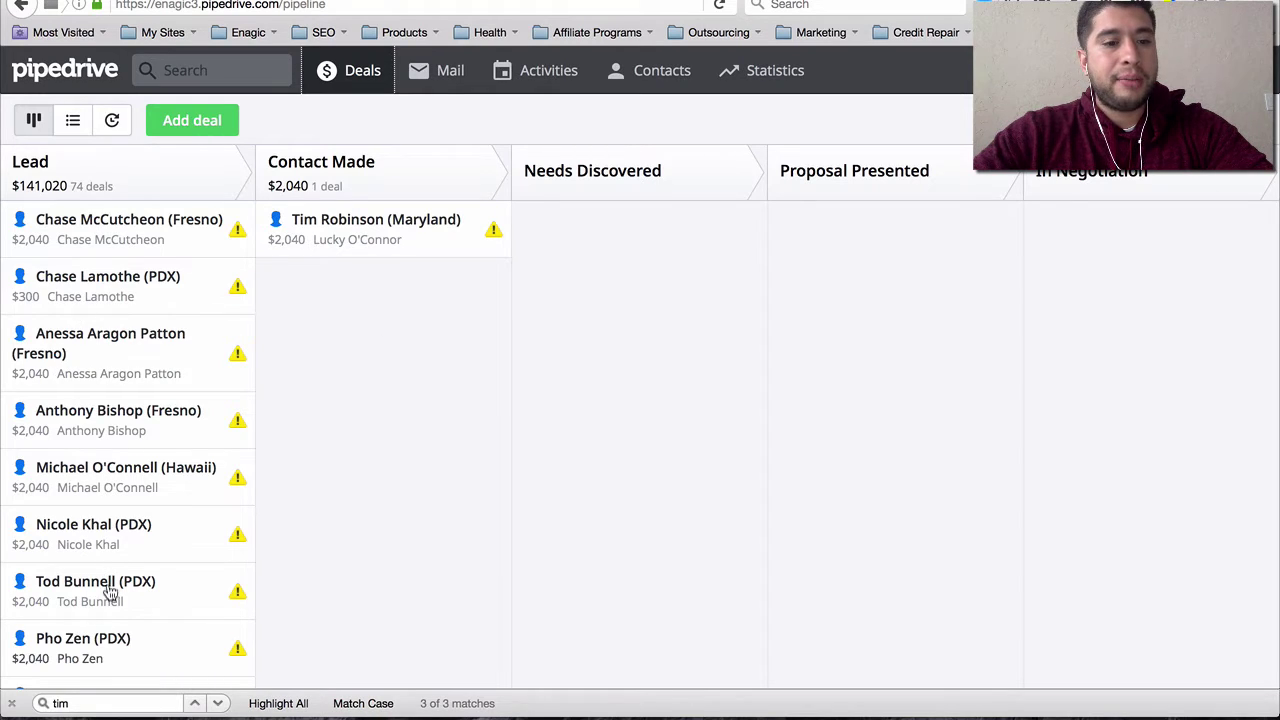
pyautogui.scroll(-10, 100, 528)
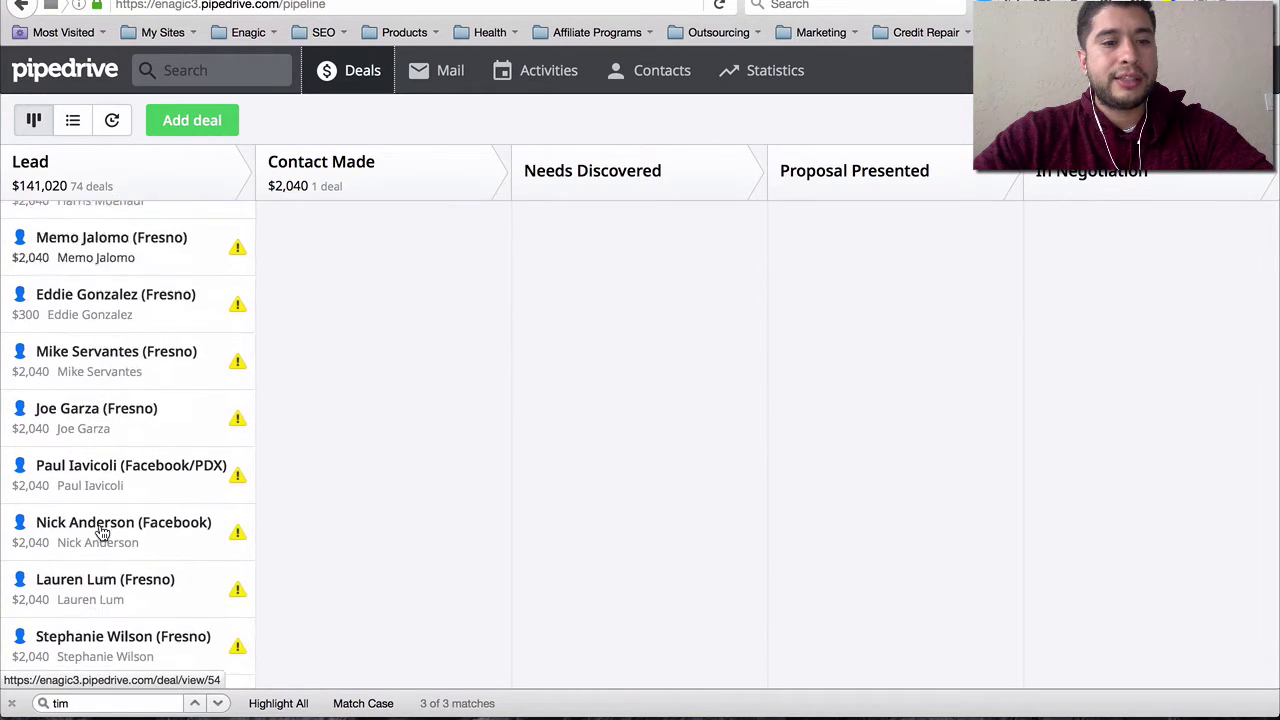
pyautogui.scroll(10, 100, 528)
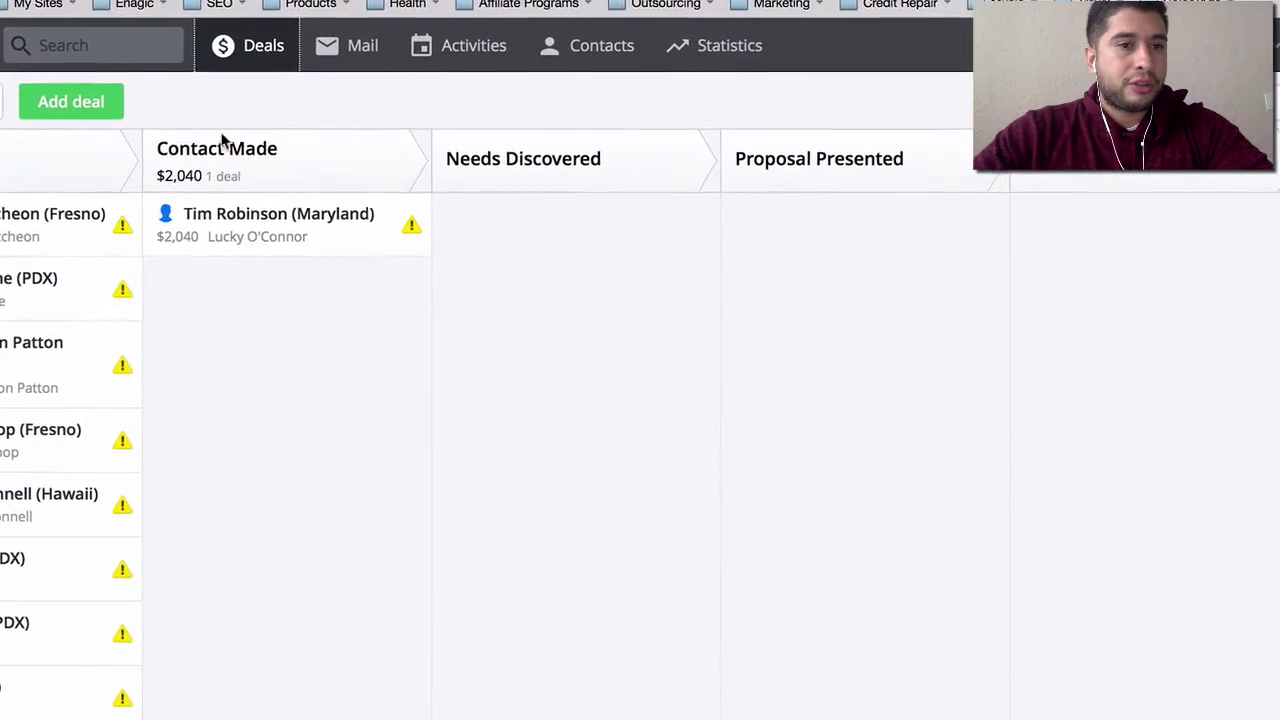
# - Add a deal for a new contact person, titling it with the contact's name plus '(PDX)'
pyautogui.click(8, 88)
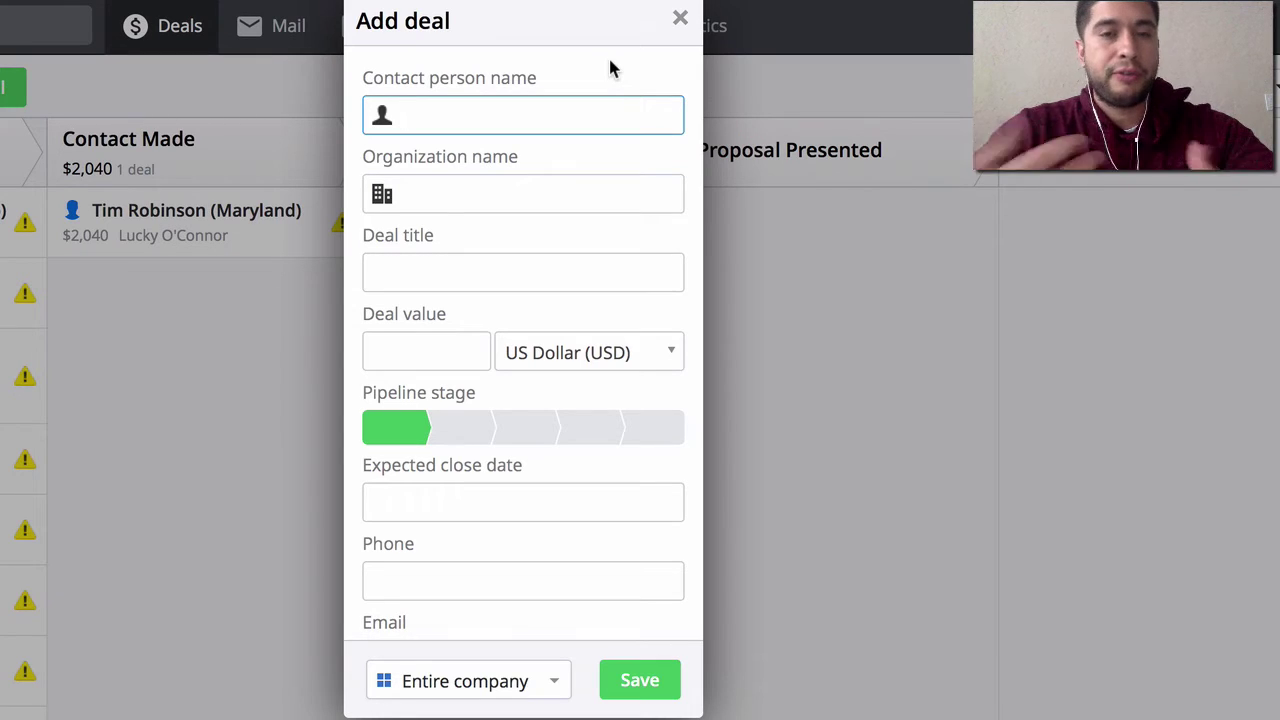
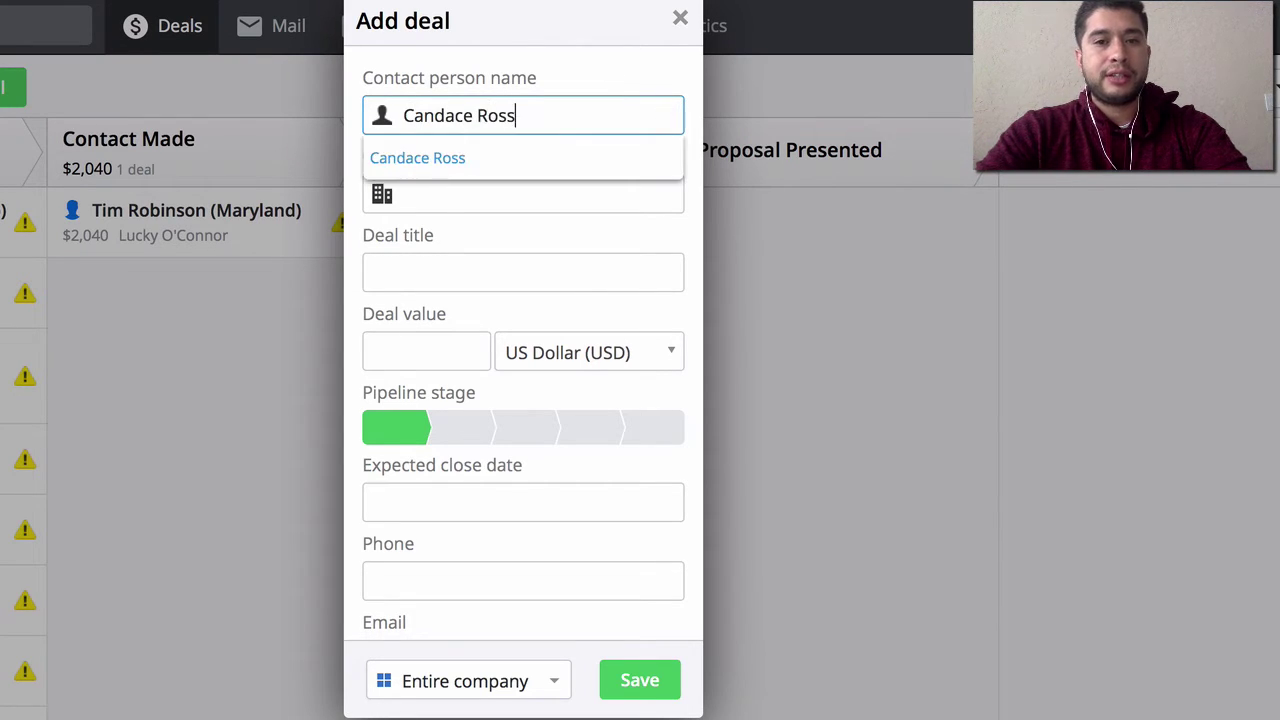
pyautogui.press('Tab')
pyautogui.press('Tab')
pyautogui.press('Right')
pyautogui.press('BackSpace')
pyautogui.press('BackSpace')
pyautogui.press('BackSpace')
pyautogui.press('BackSpace')
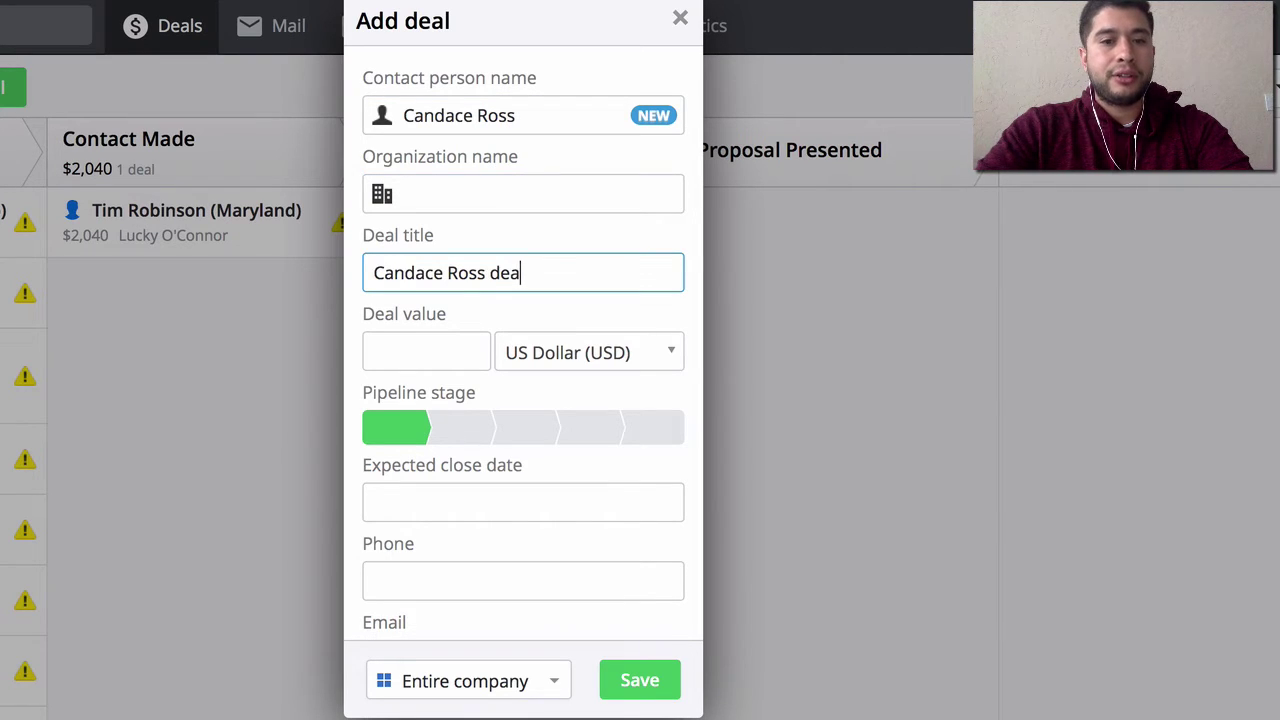
pyautogui.write('deal')
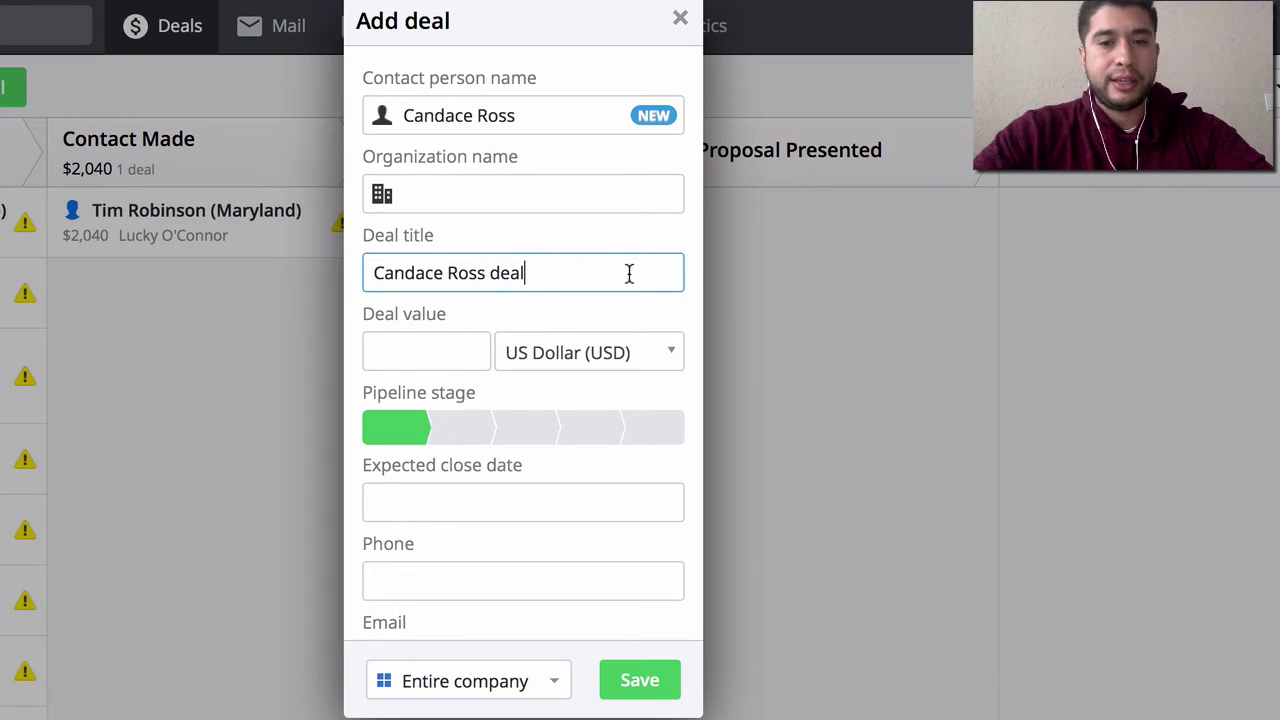
pyautogui.press('BackSpace')
pyautogui.press('BackSpace')
pyautogui.press('BackSpace')
pyautogui.press('BackSpace')
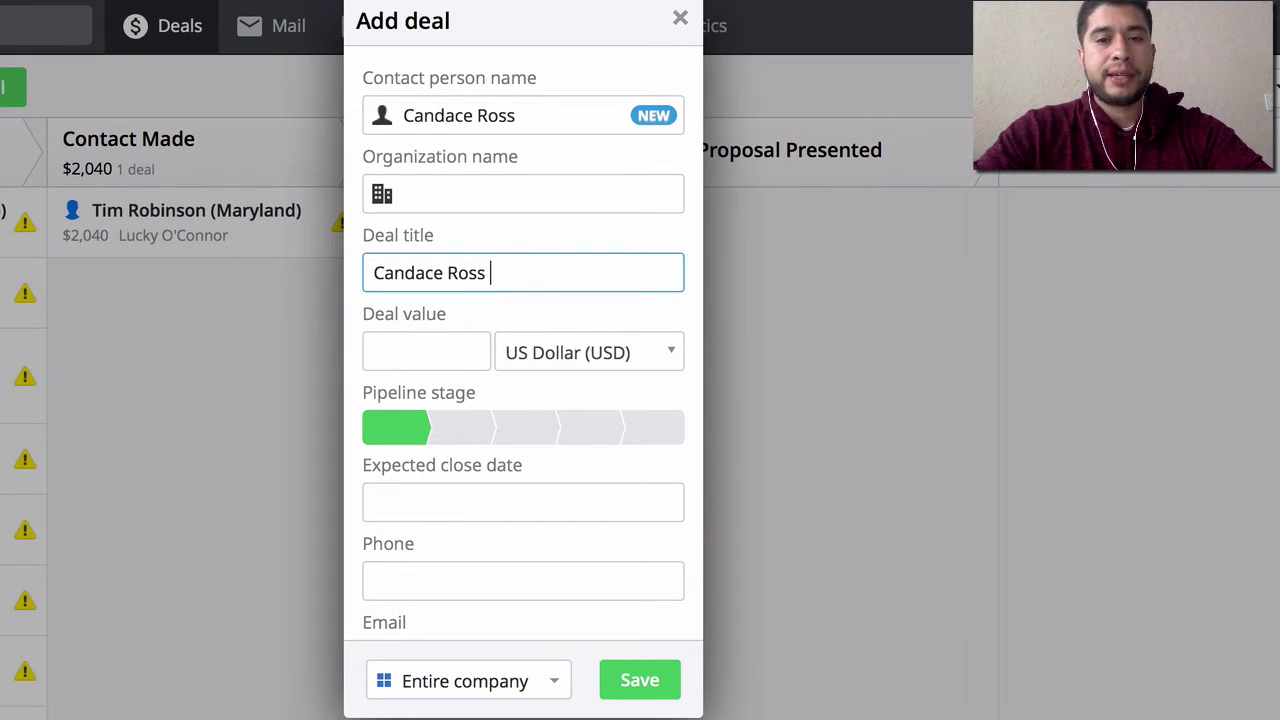
pyautogui.write('(')
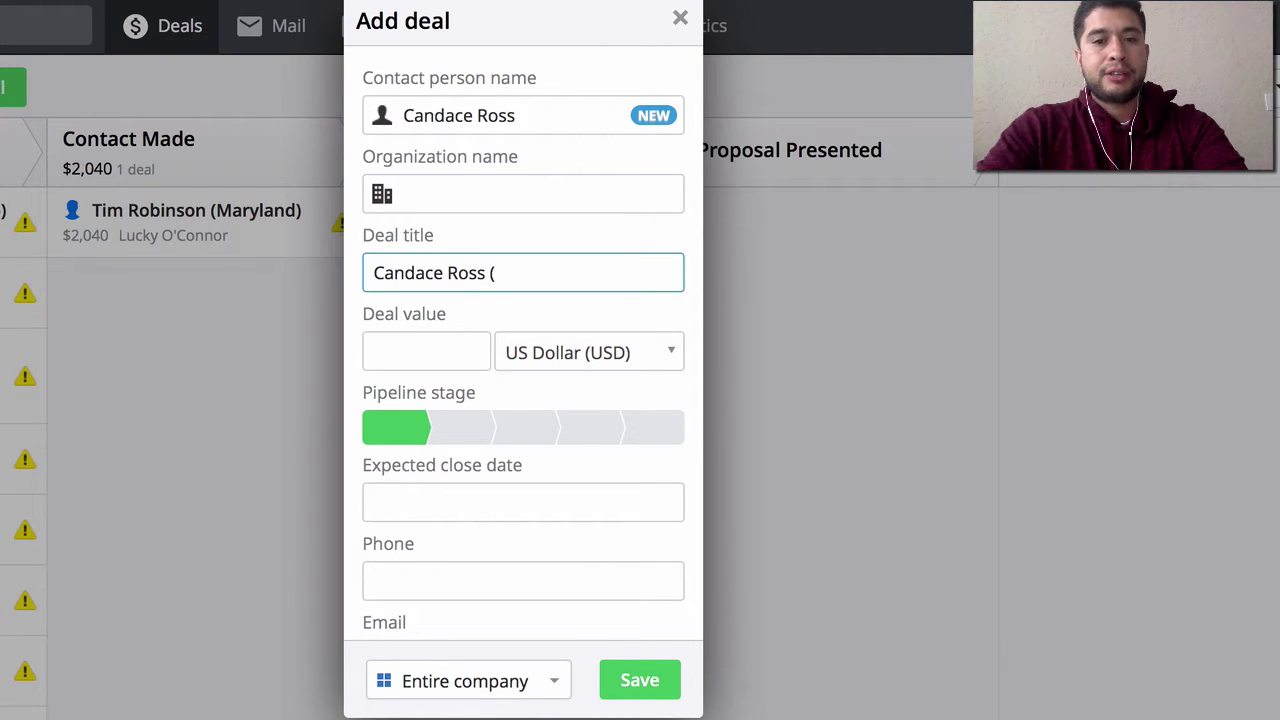
pyautogui.write('PDX)')
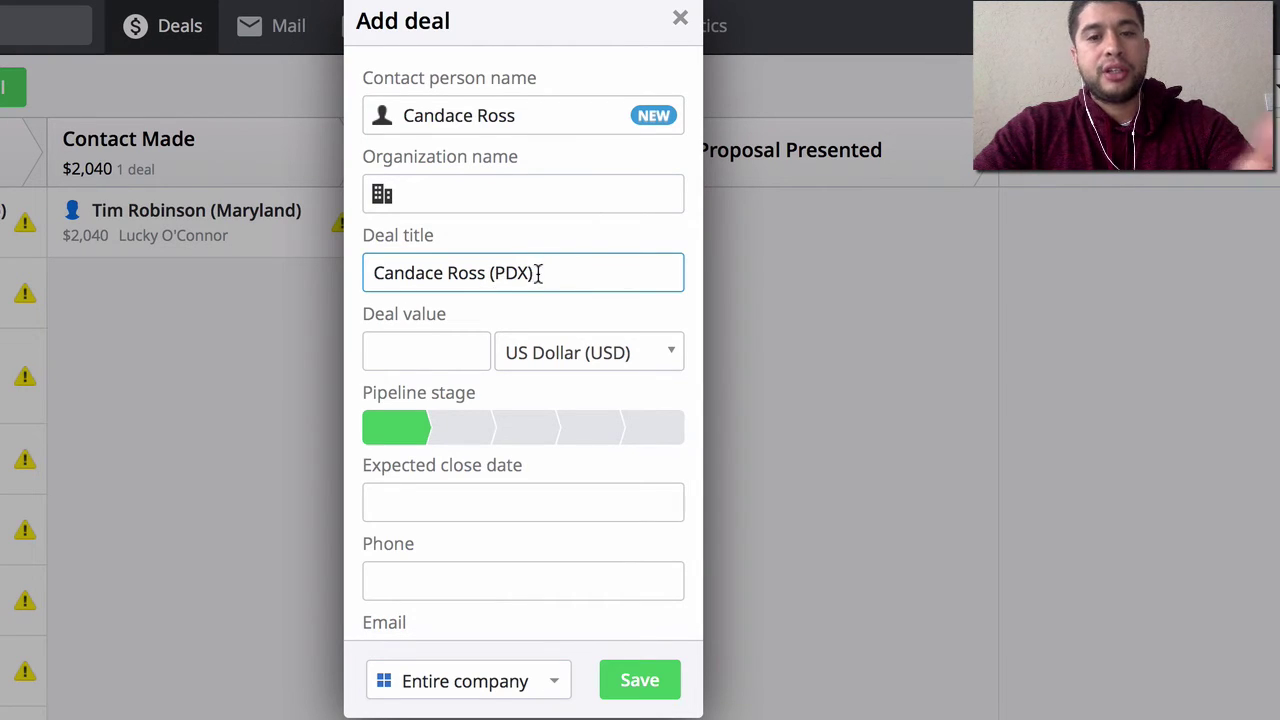
pyautogui.click(421, 346)
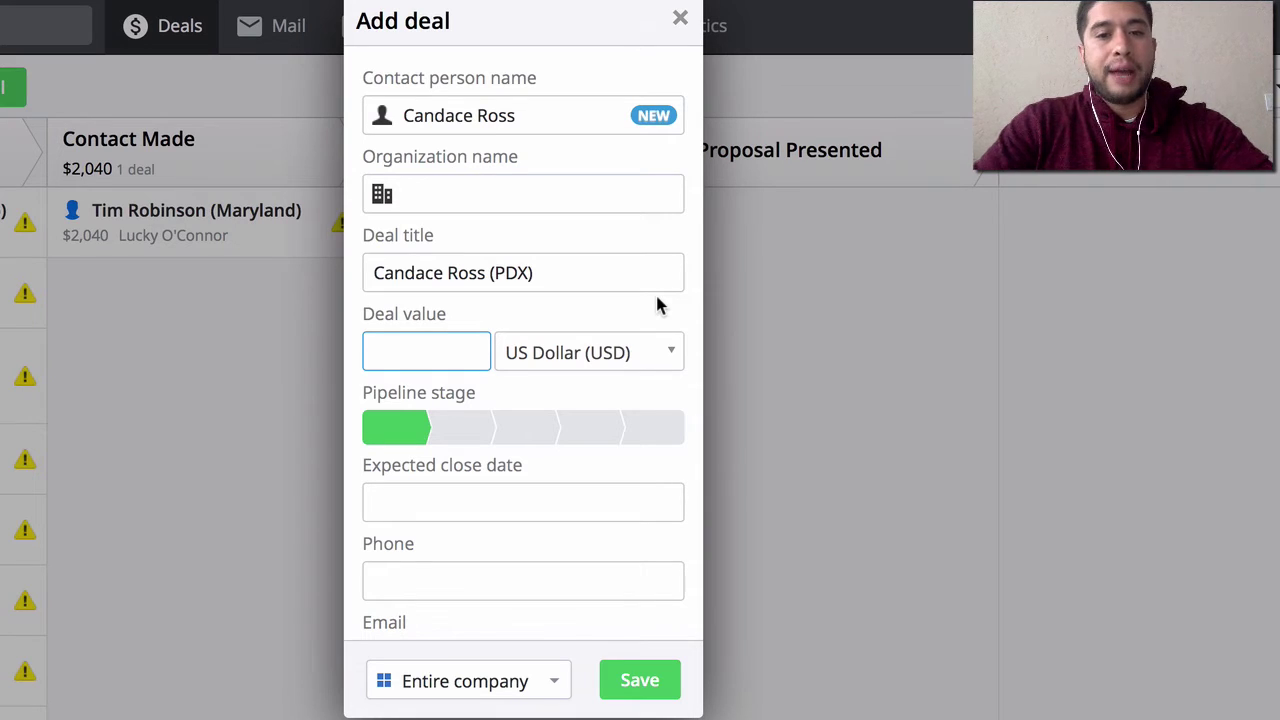
# - Enter a deal value of 2040 and pick July 23 (07/23/2016) as the expected close date
pyautogui.write('2040')
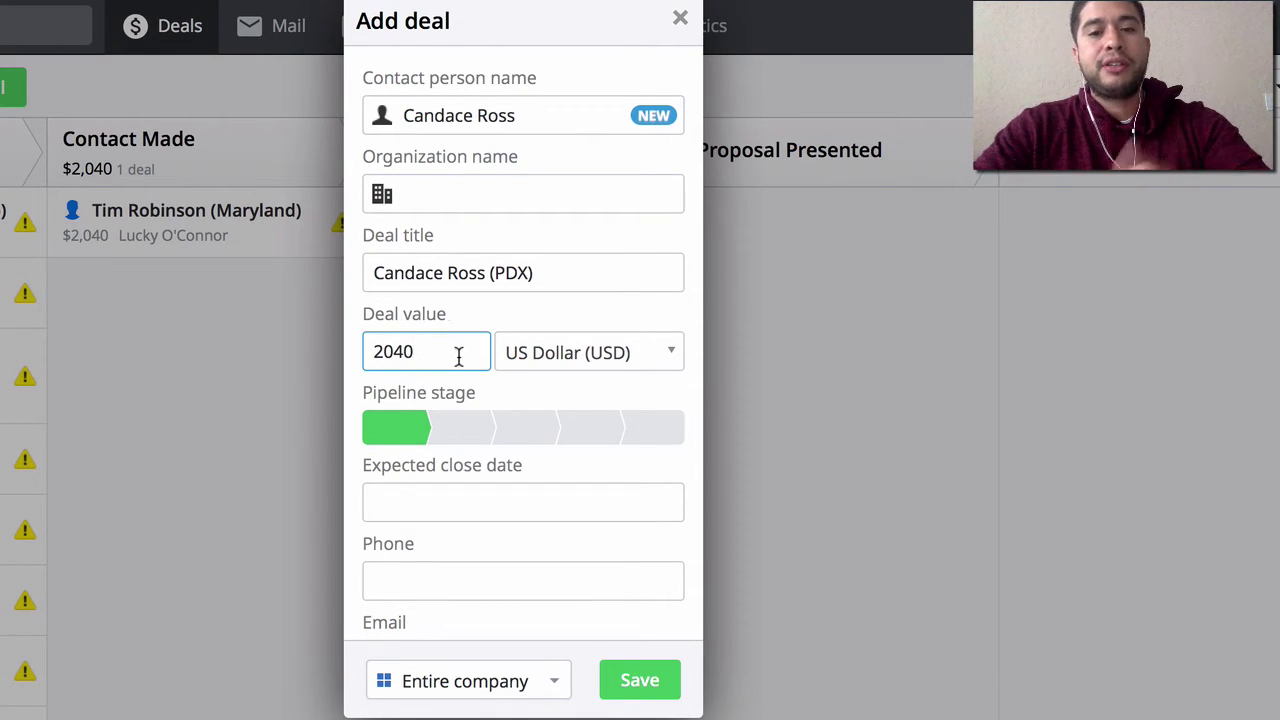
pyautogui.scroll(-1, 490, 388)
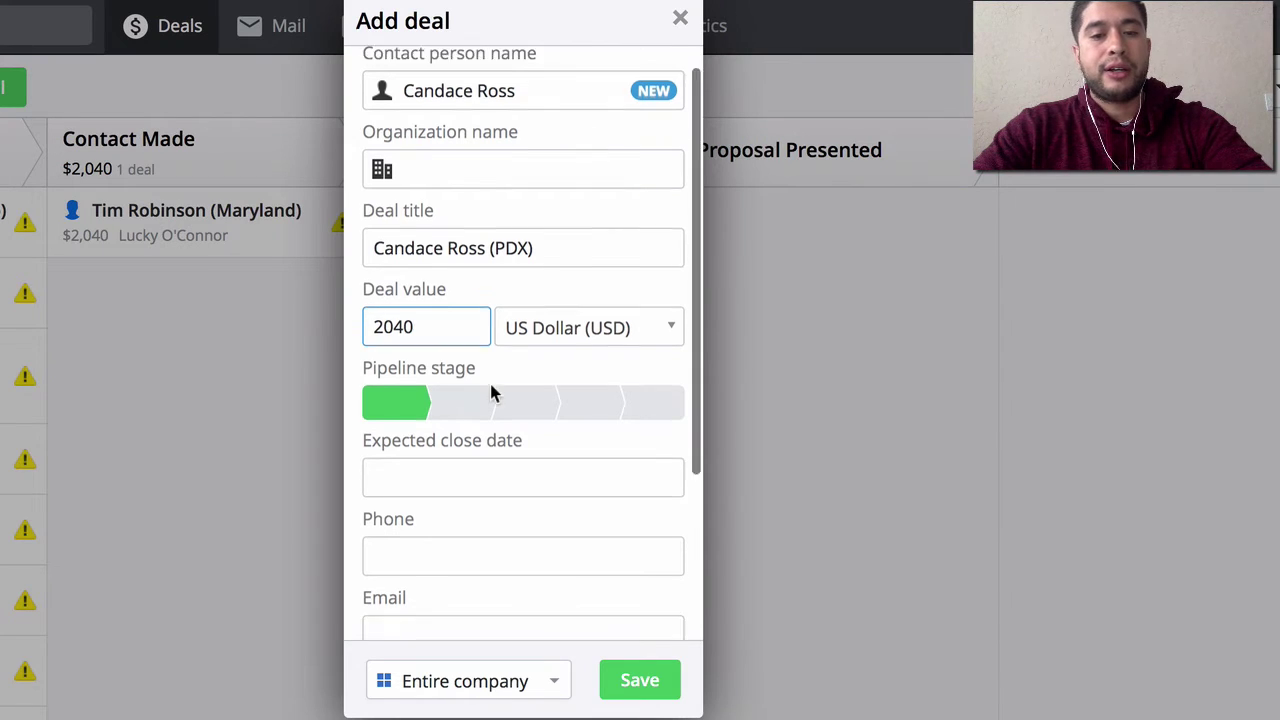
pyautogui.scroll(-2, 490, 390)
pyautogui.click(520, 395)
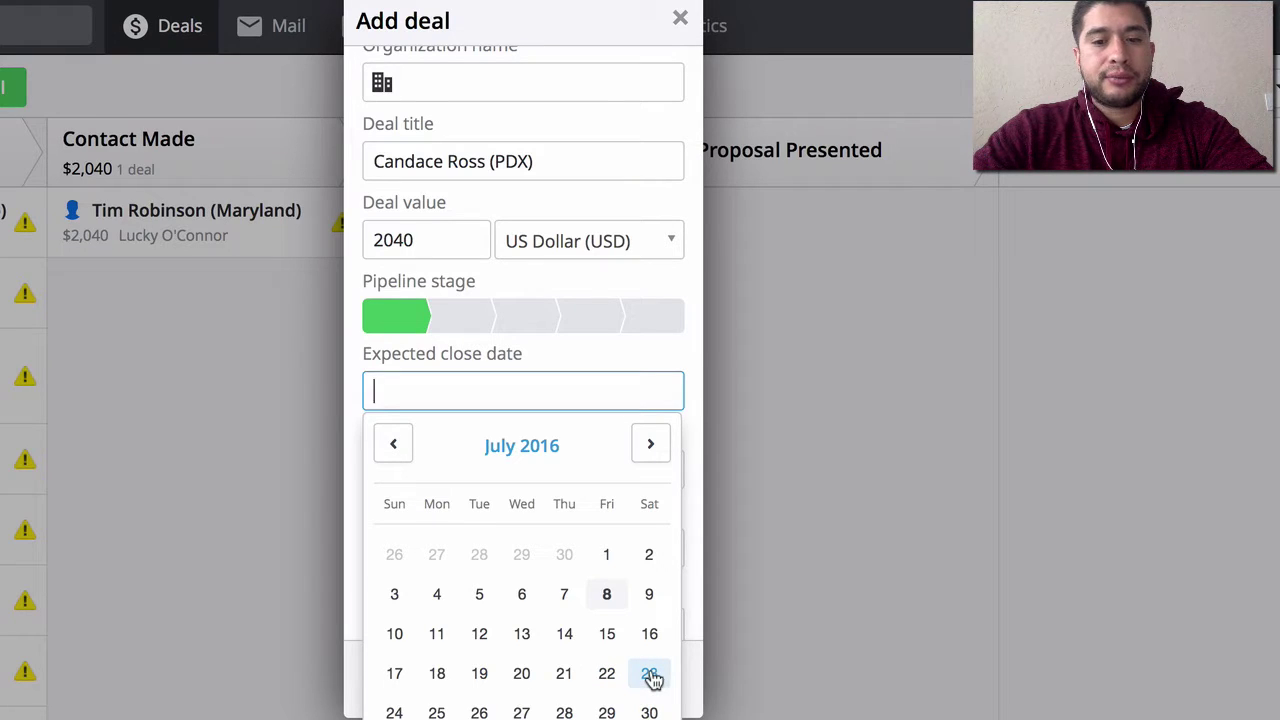
pyautogui.click(651, 676)
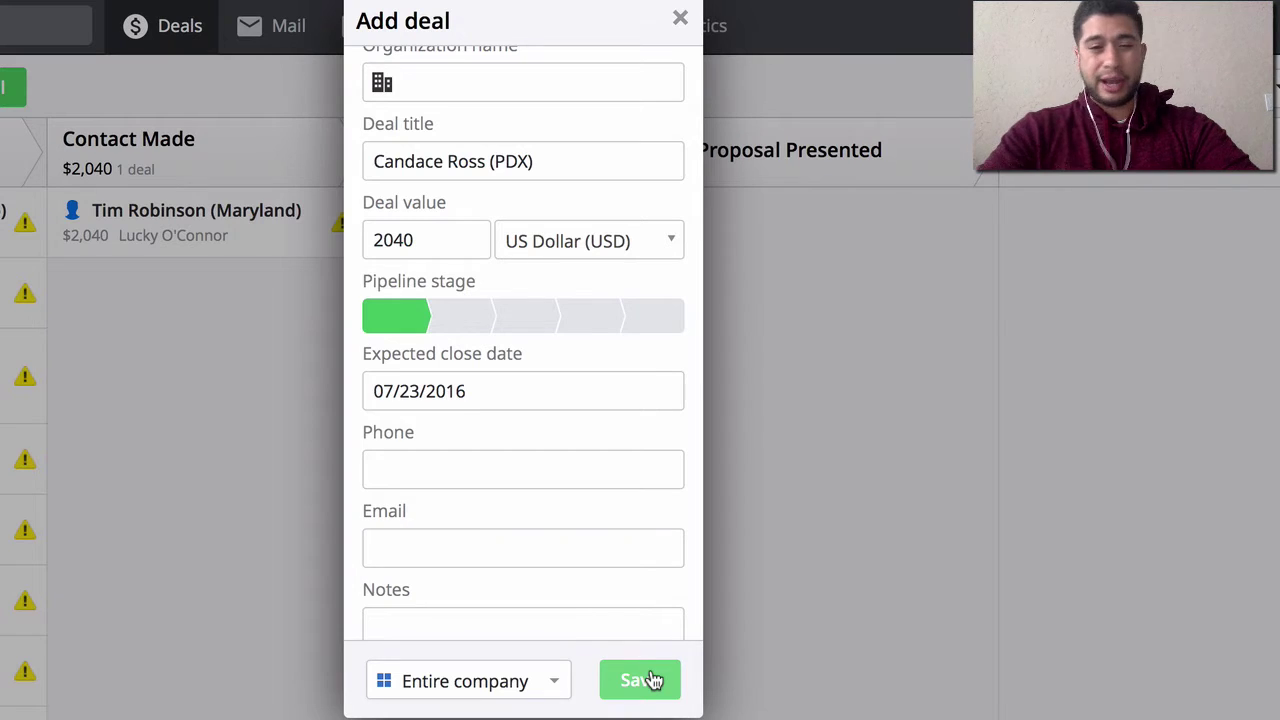
pyautogui.click(463, 472)
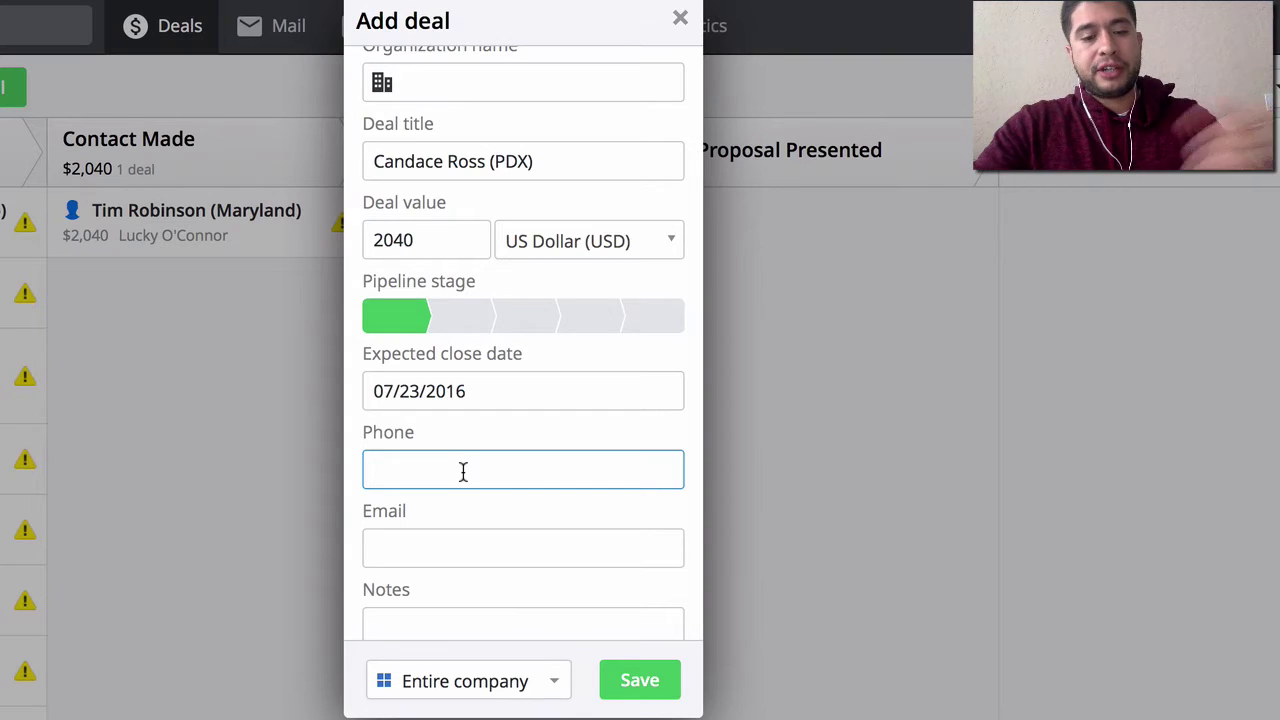
# - Fill in the contact's phone number and e-mail address on the deal form
pyautogui.write('555')
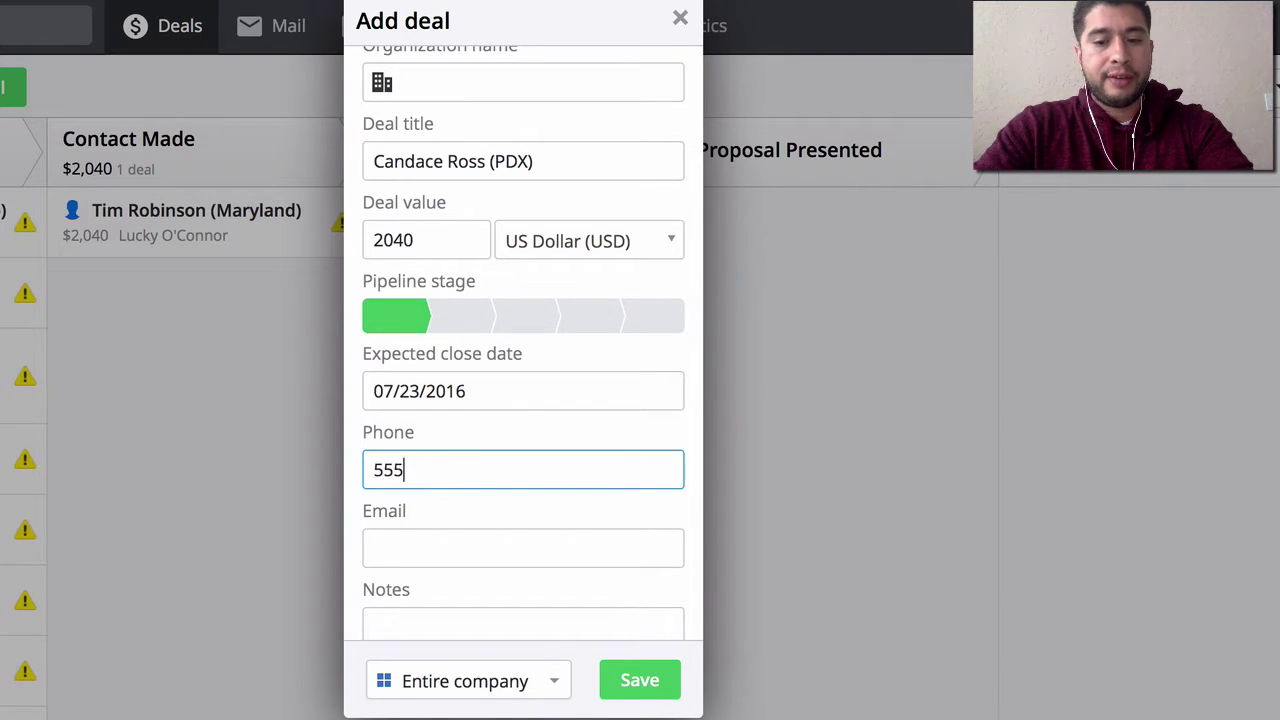
pyautogui.write('-555-')
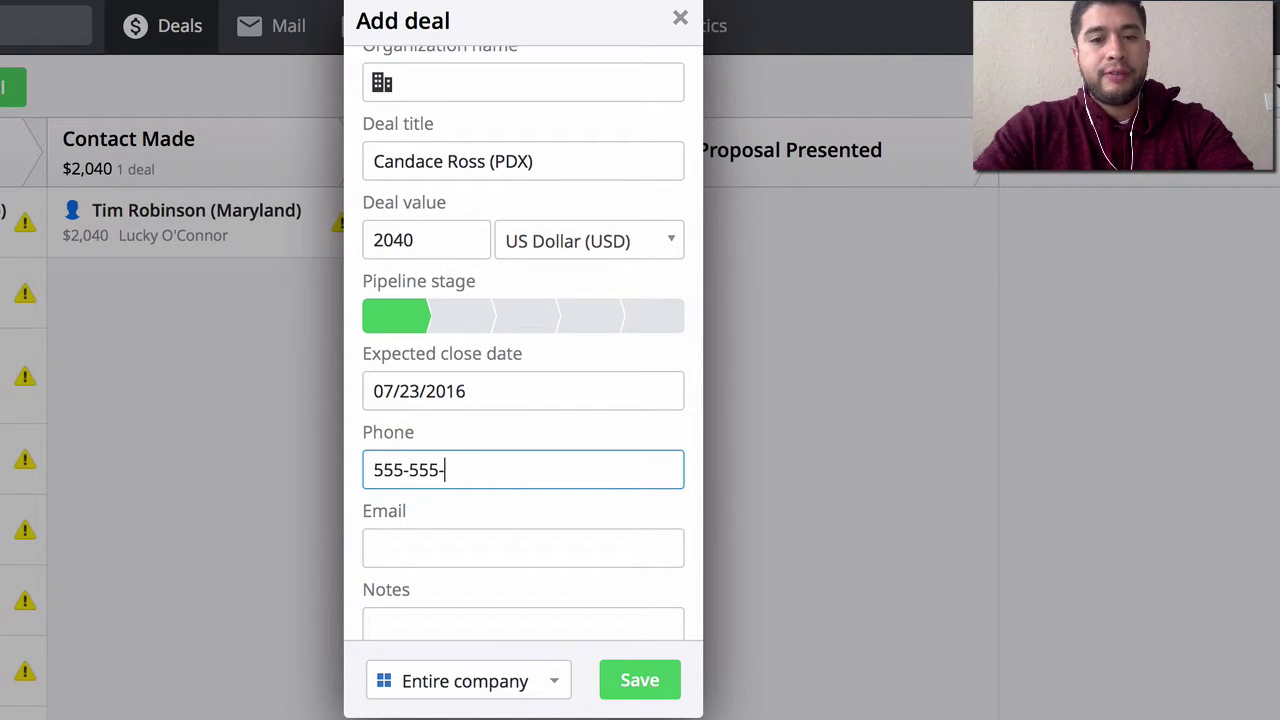
pyautogui.write('555')
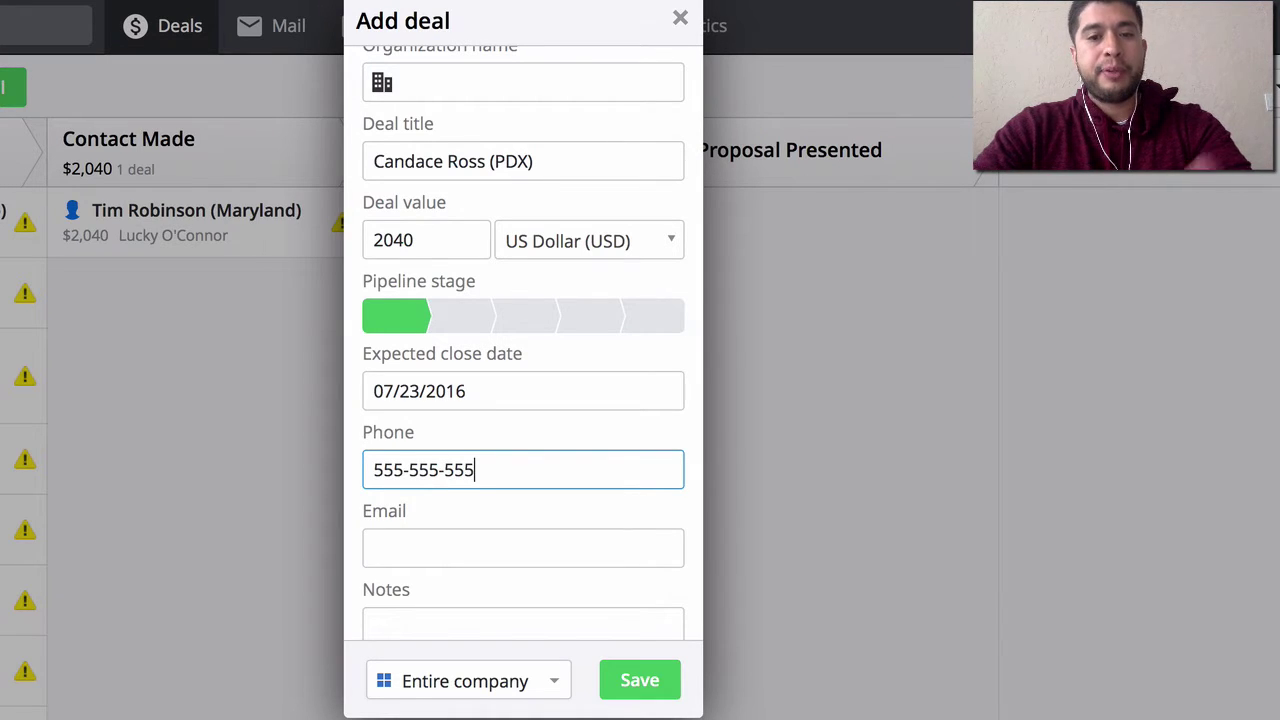
pyautogui.write('5')
pyautogui.scroll(-2, 477, 486)
pyautogui.click(455, 418)
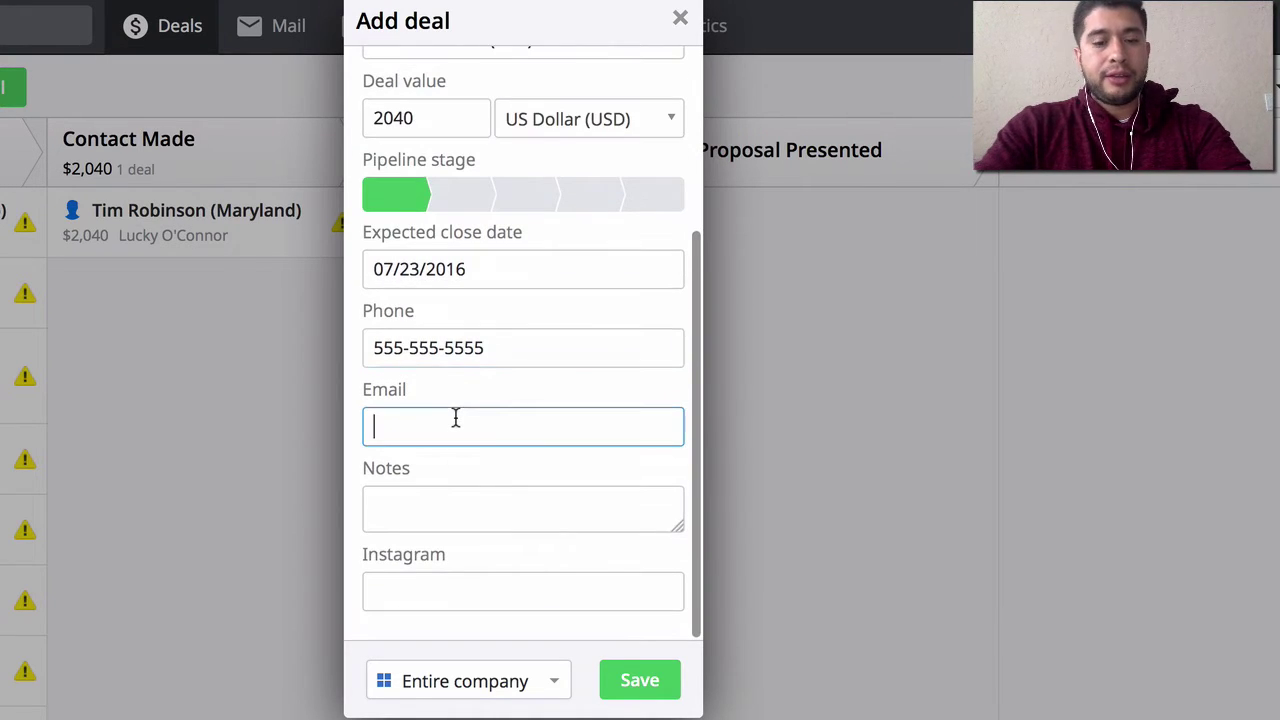
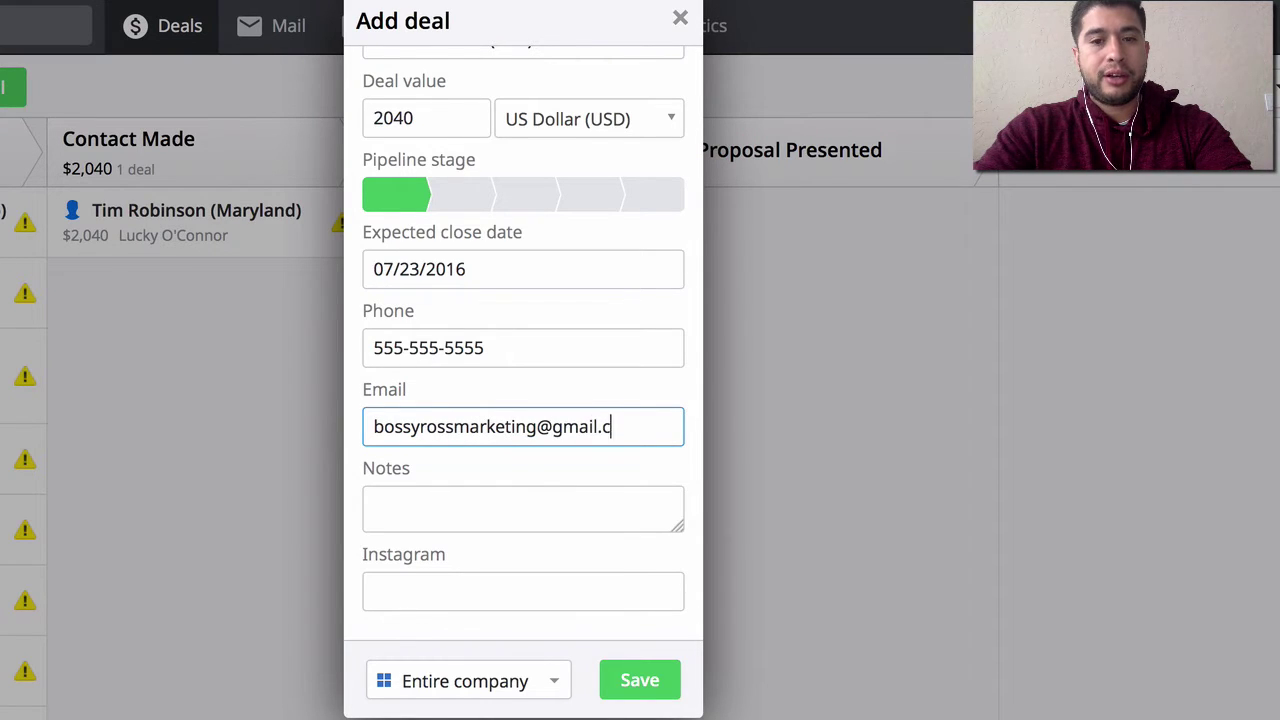
pyautogui.press('Tab')
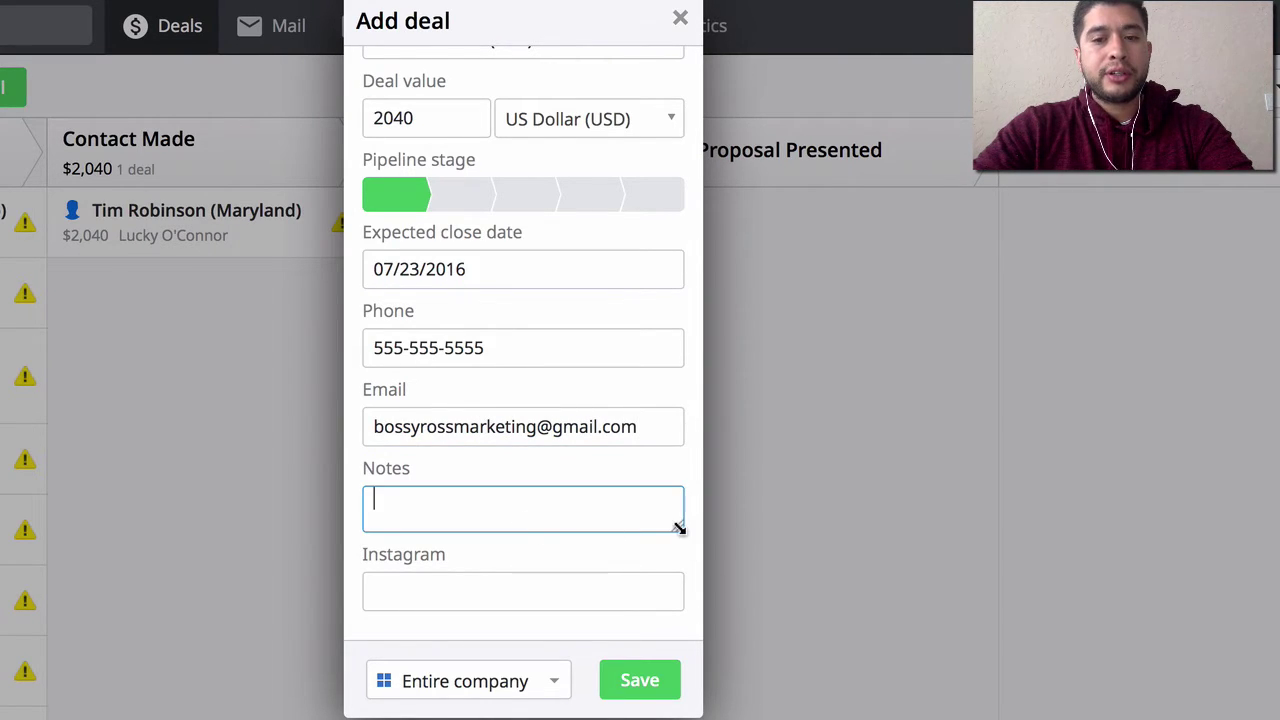
# - Enlarge the Notes box and note meeting her at a wine festival; very cool, 3 kids
pyautogui.moveTo(679, 528); pyautogui.dragTo(686, 694)
pyautogui.scroll(-2, 669, 329)
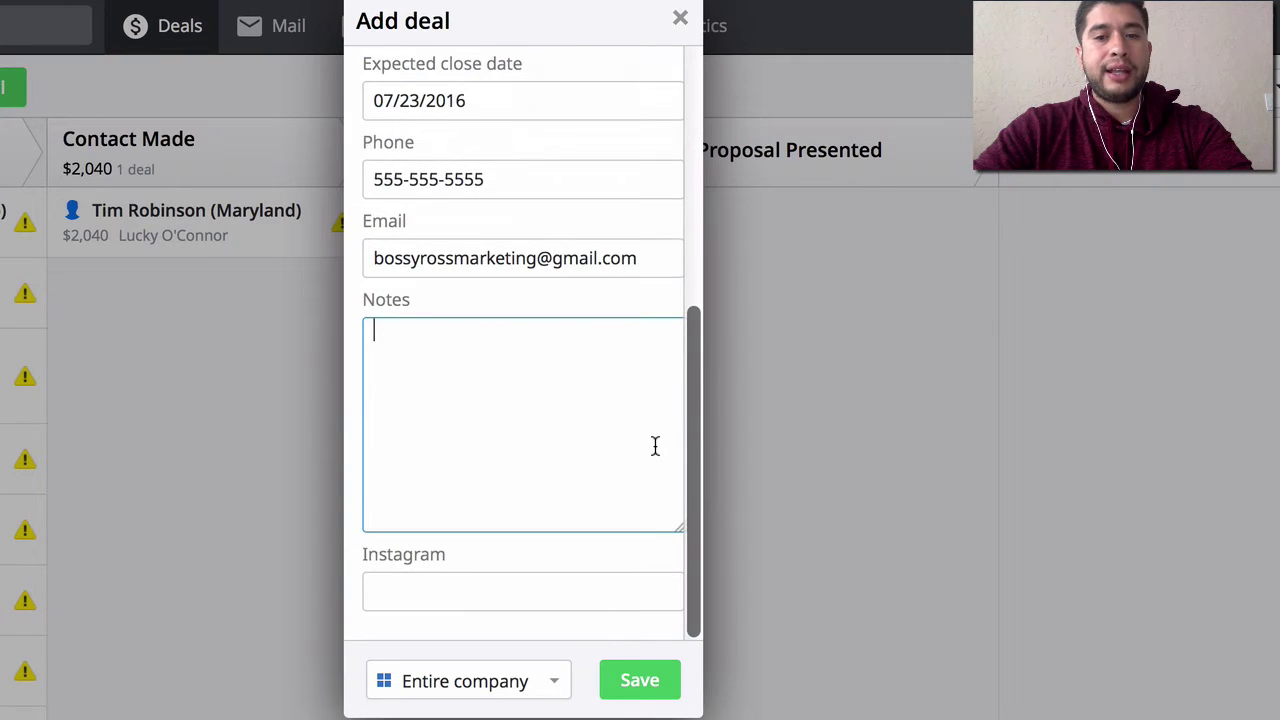
pyautogui.write('Me')
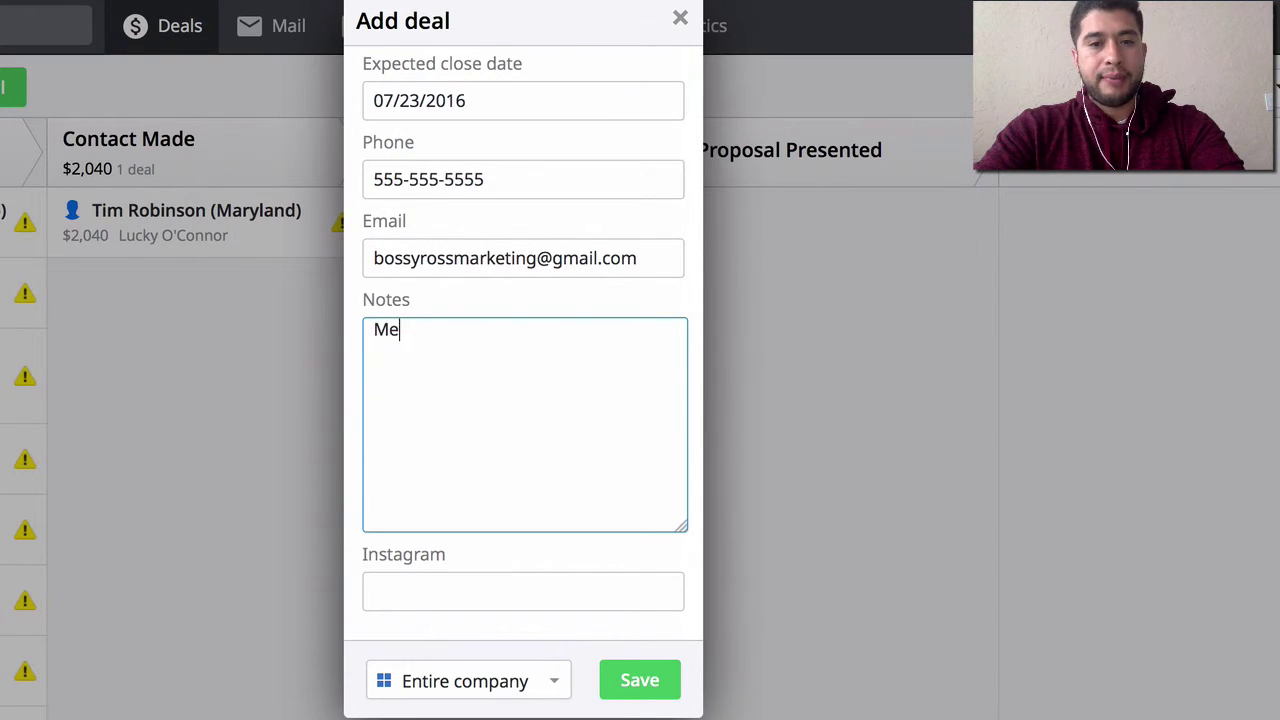
pyautogui.write('t')
pyautogui.hotkey('ctrl', 'a')
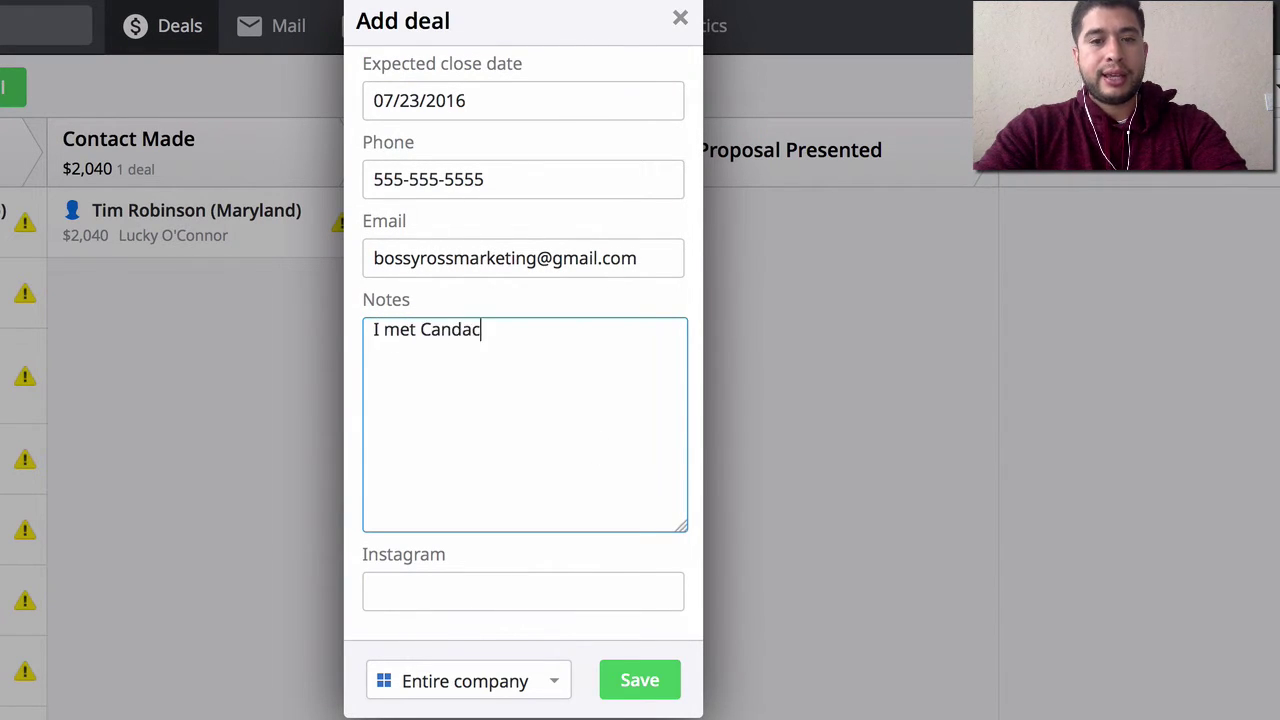
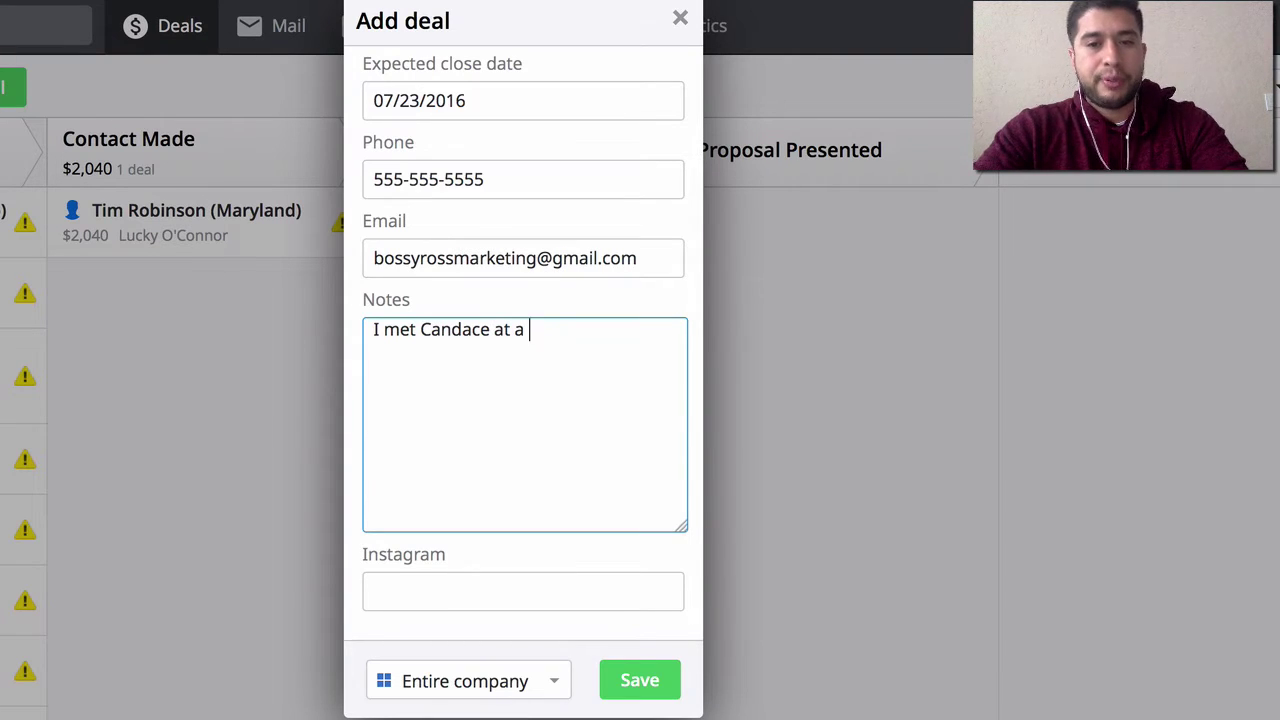
pyautogui.write('wine festival')
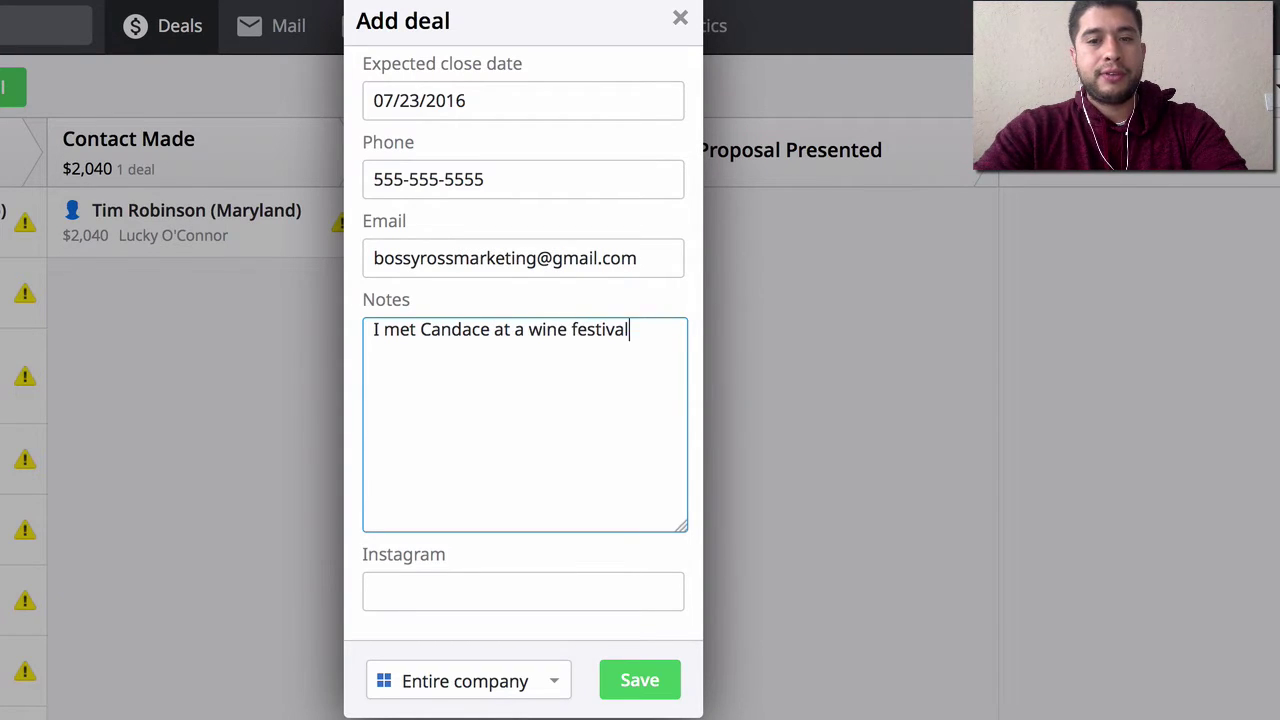
pyautogui.write('. She was v')
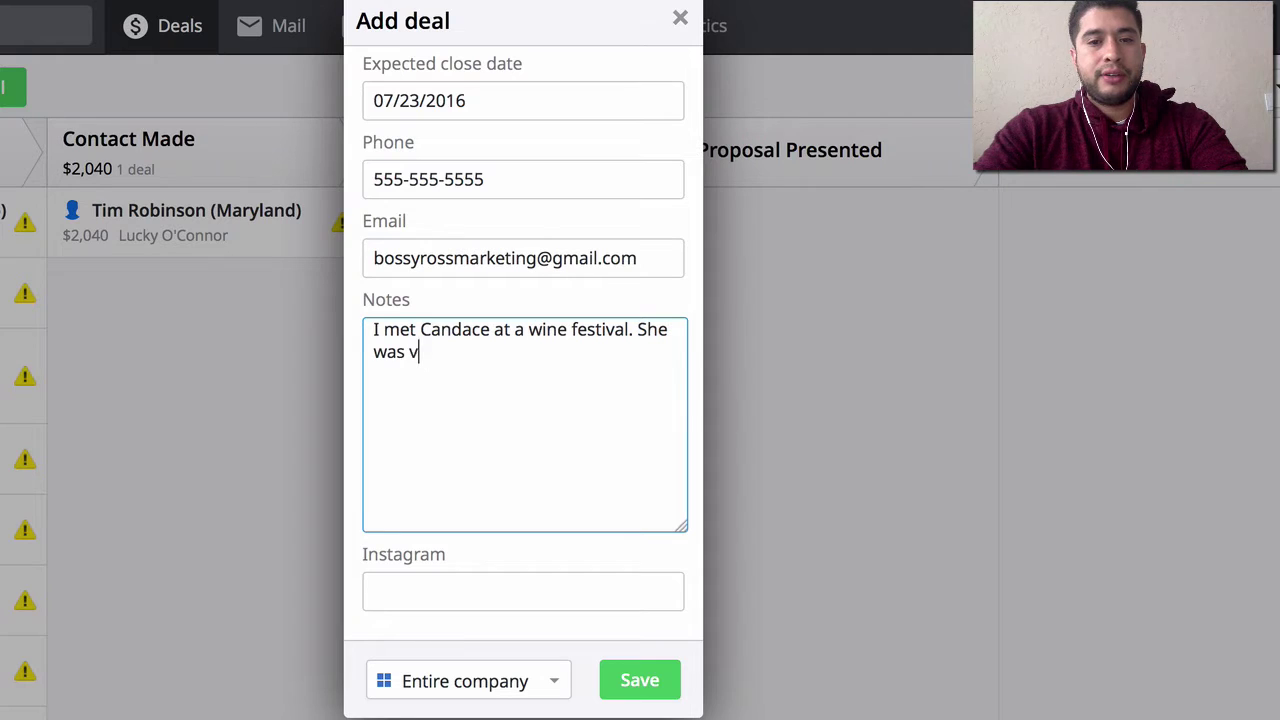
pyautogui.write('ery cool. She ha')
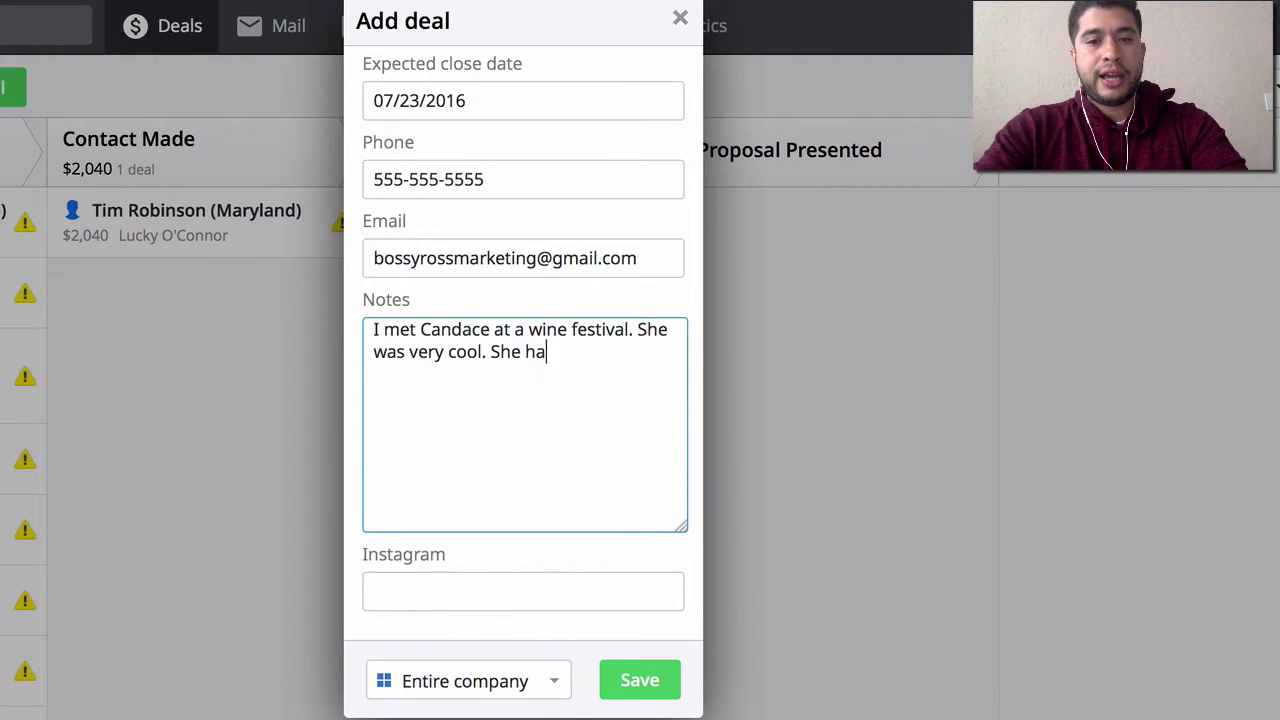
pyautogui.write('s 3 kids, et')
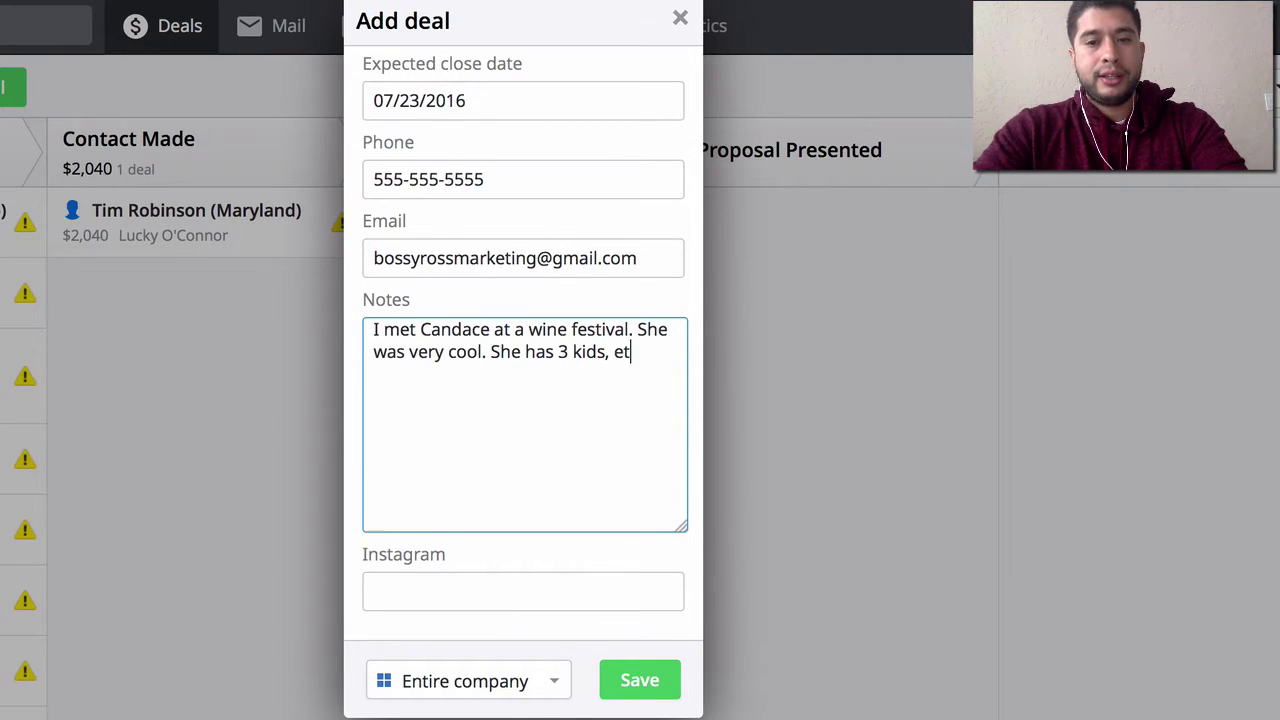
pyautogui.write('c.')
pyautogui.press('Return')
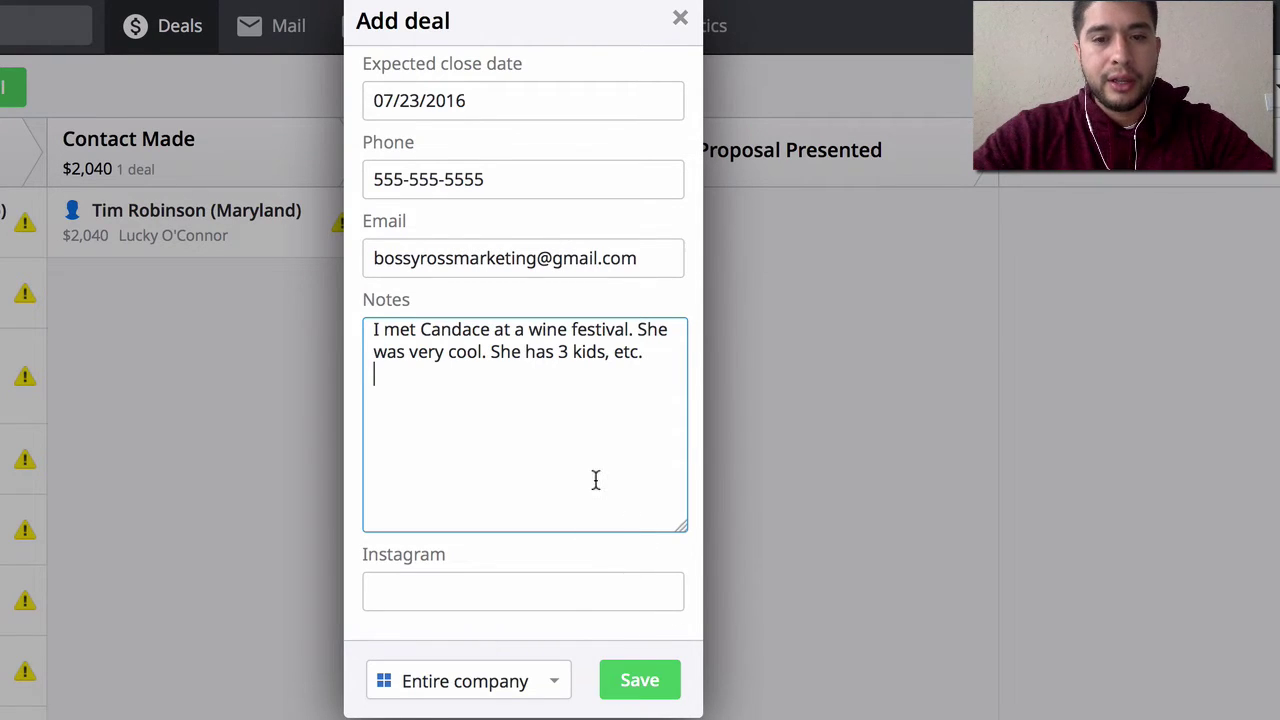
pyautogui.press('Return')
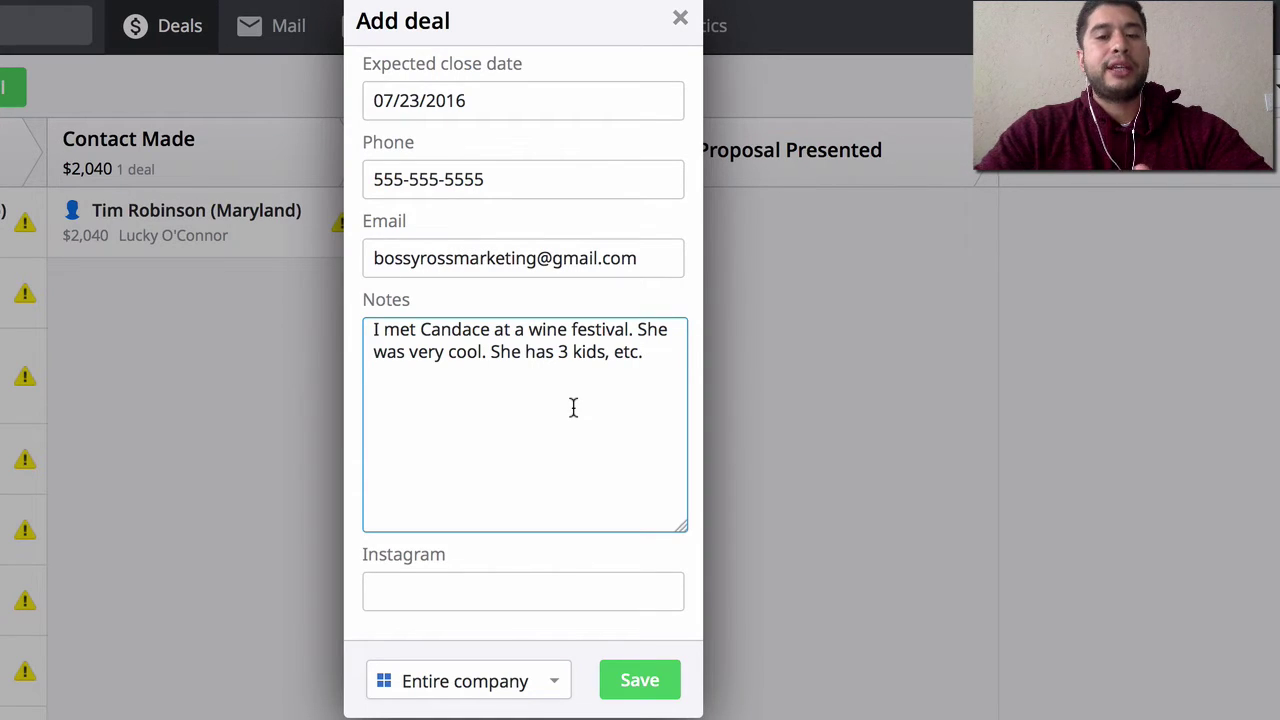
pyautogui.click(485, 583)
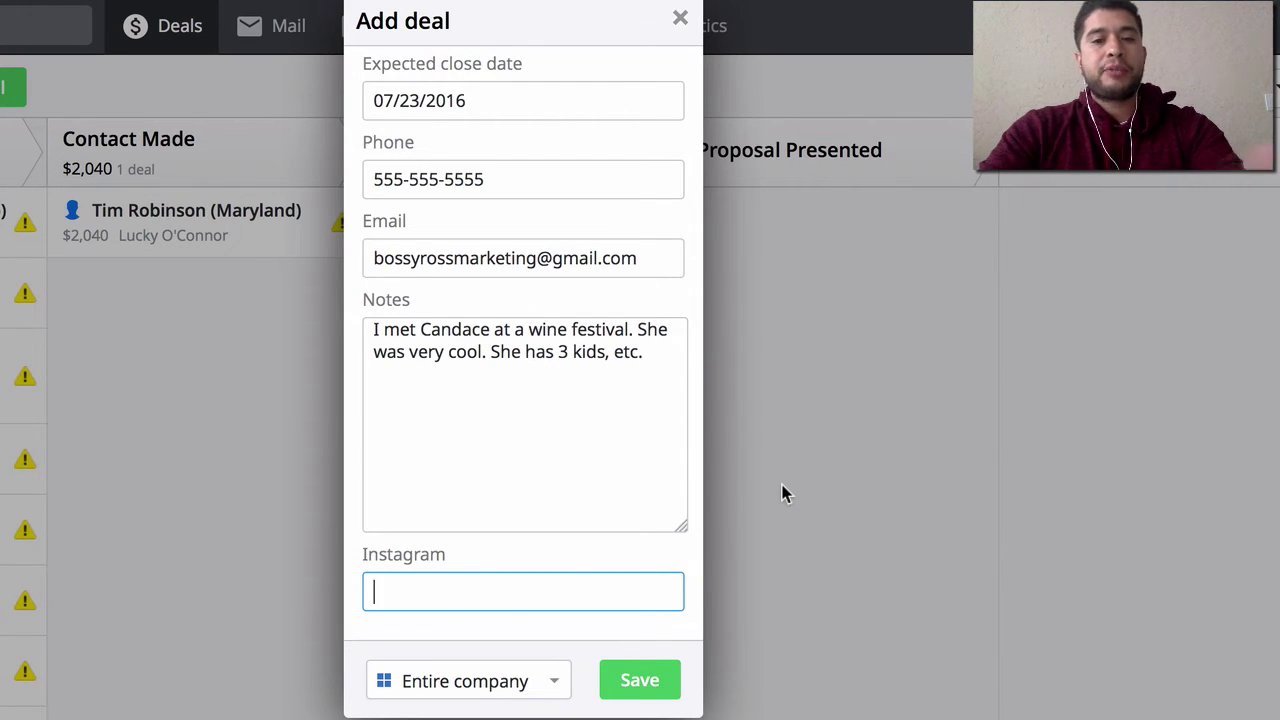
pyautogui.tripleClick(471, 262)
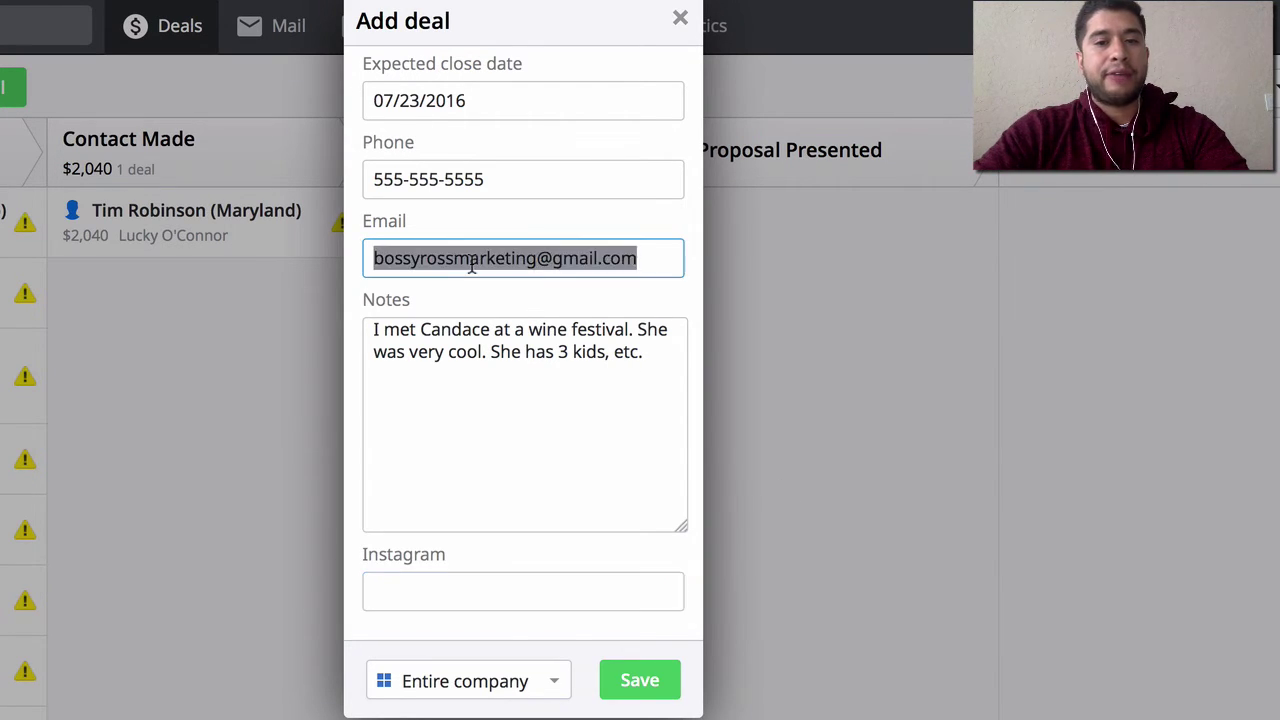
pyautogui.click(497, 174)
pyautogui.hotkey('shift', 'Left')
pyautogui.hotkey('shift', 'Left')
pyautogui.hotkey('shift', 'Left')
pyautogui.hotkey('shift', 'Left')
pyautogui.hotkey('shift', 'Left')
pyautogui.hotkey('shift', 'Left')
pyautogui.hotkey('shift', 'Left')
pyautogui.hotkey('shift', 'Left')
pyautogui.hotkey('shift', 'Left')
pyautogui.hotkey('shift', 'Left')
pyautogui.hotkey('shift', 'Left')
pyautogui.hotkey('shift', 'Left')
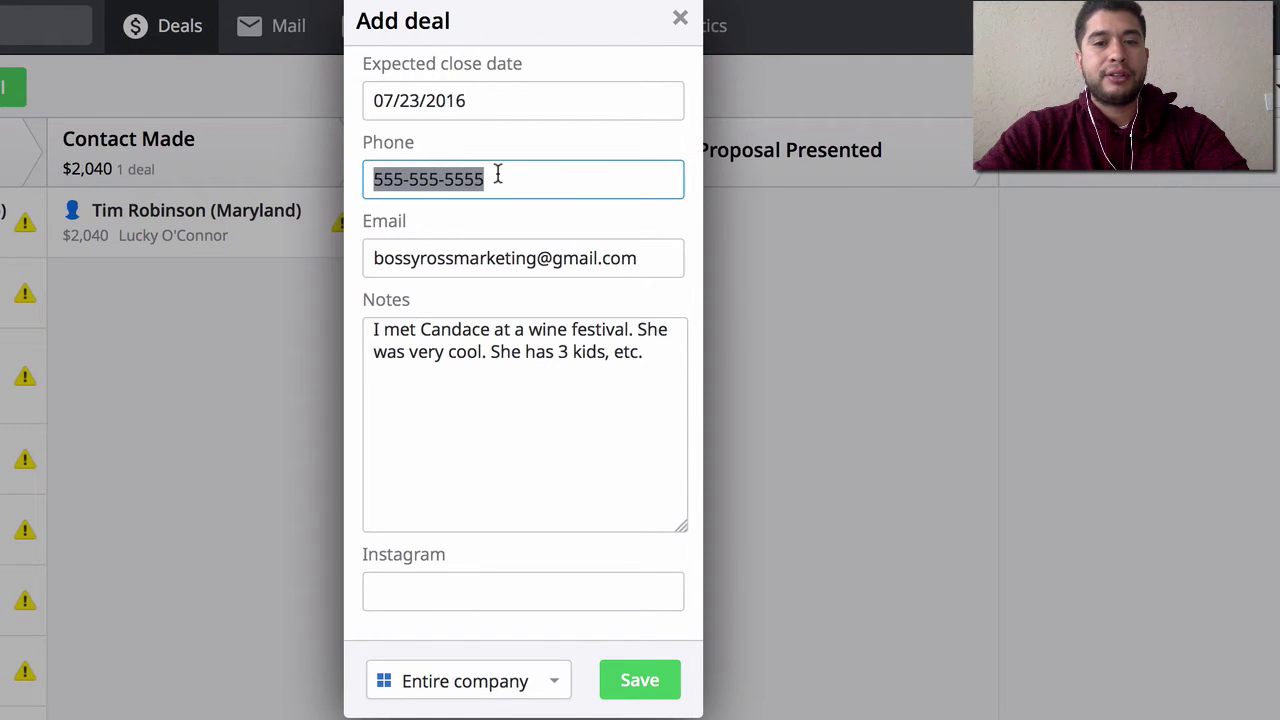
pyautogui.click(450, 592)
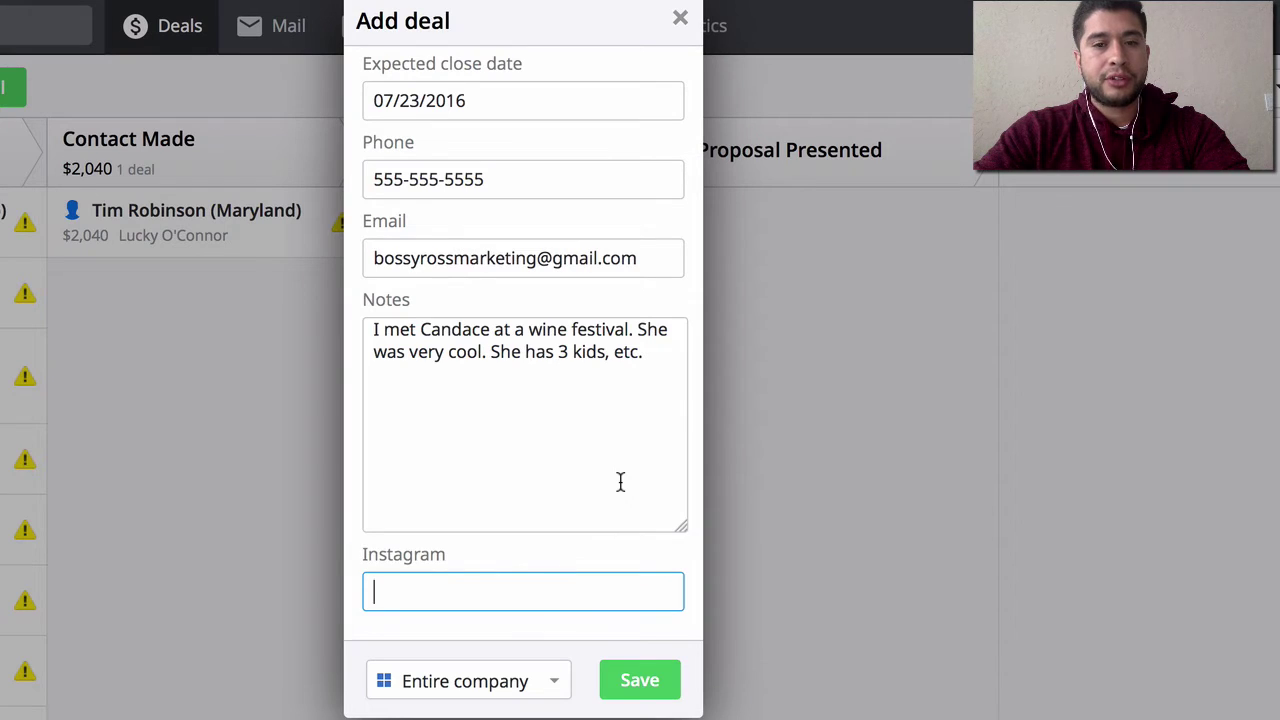
pyautogui.scroll(5, 620, 482)
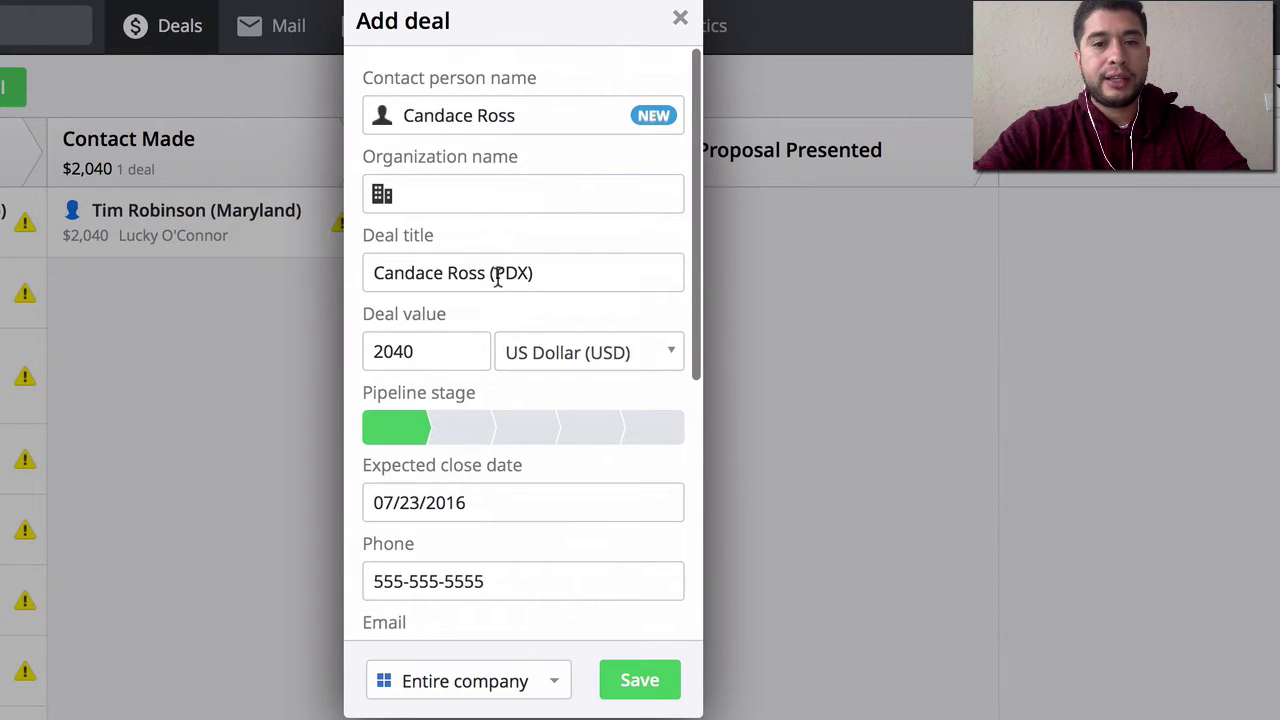
pyautogui.moveTo(497, 280); pyautogui.dragTo(540, 276)
pyautogui.press('BackSpace')
pyautogui.write('Int')
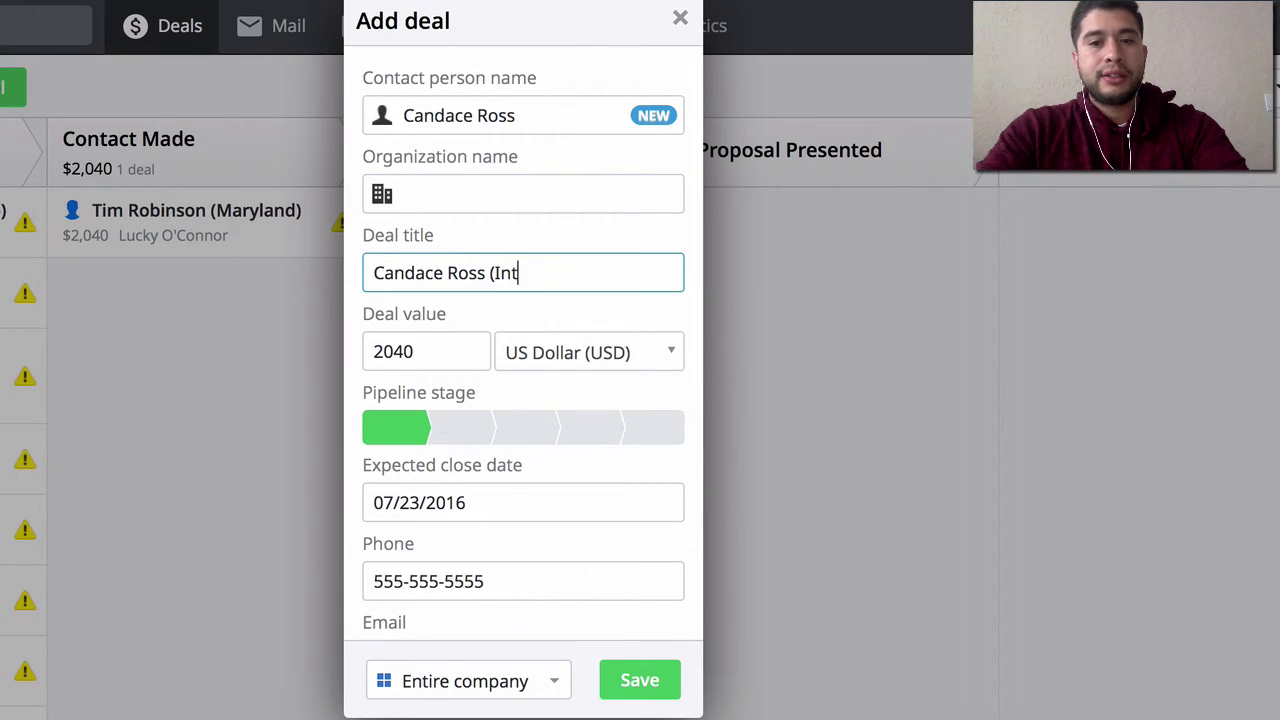
pyautogui.press('BackSpace')
pyautogui.write('stagram)')
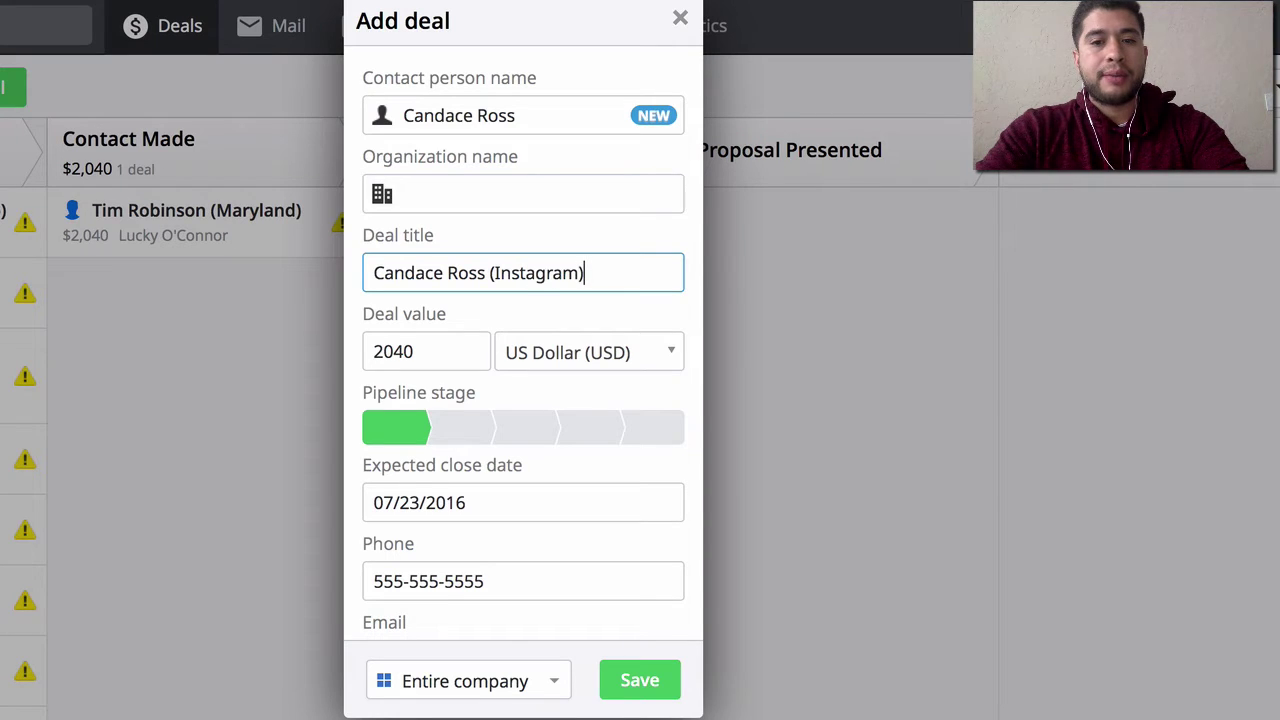
pyautogui.scroll(-5, 671, 277)
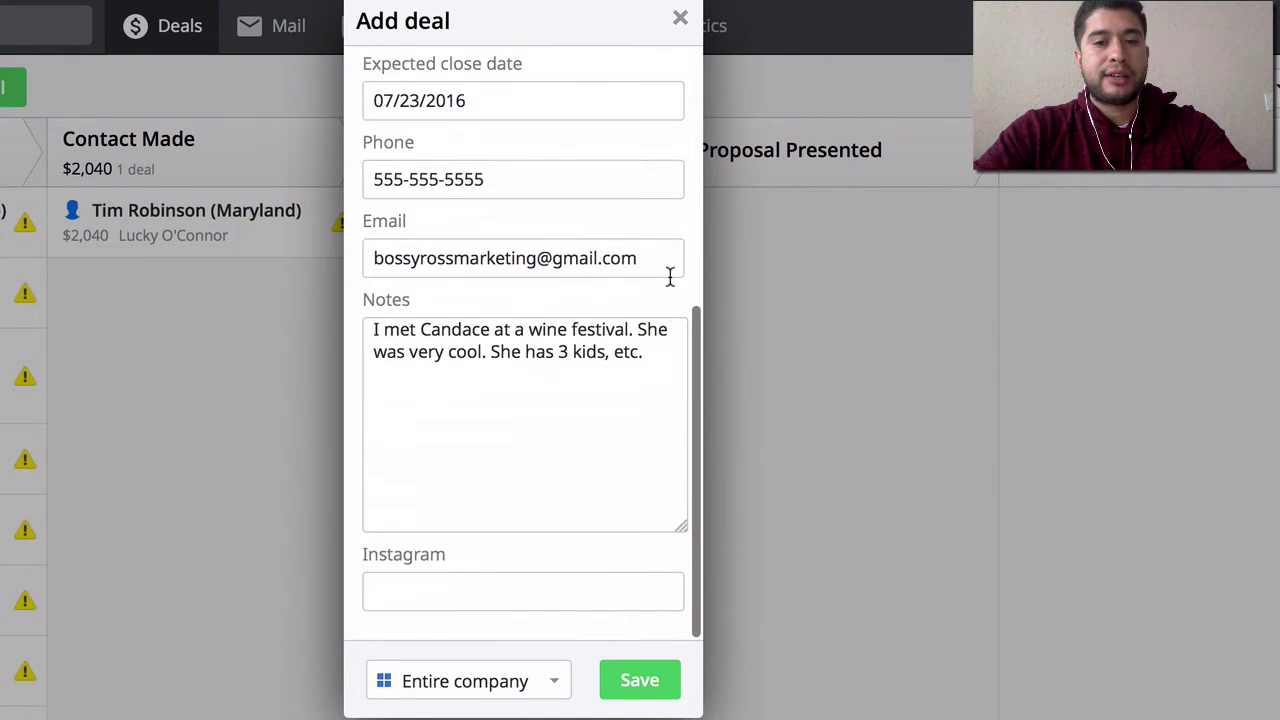
pyautogui.click(434, 591)
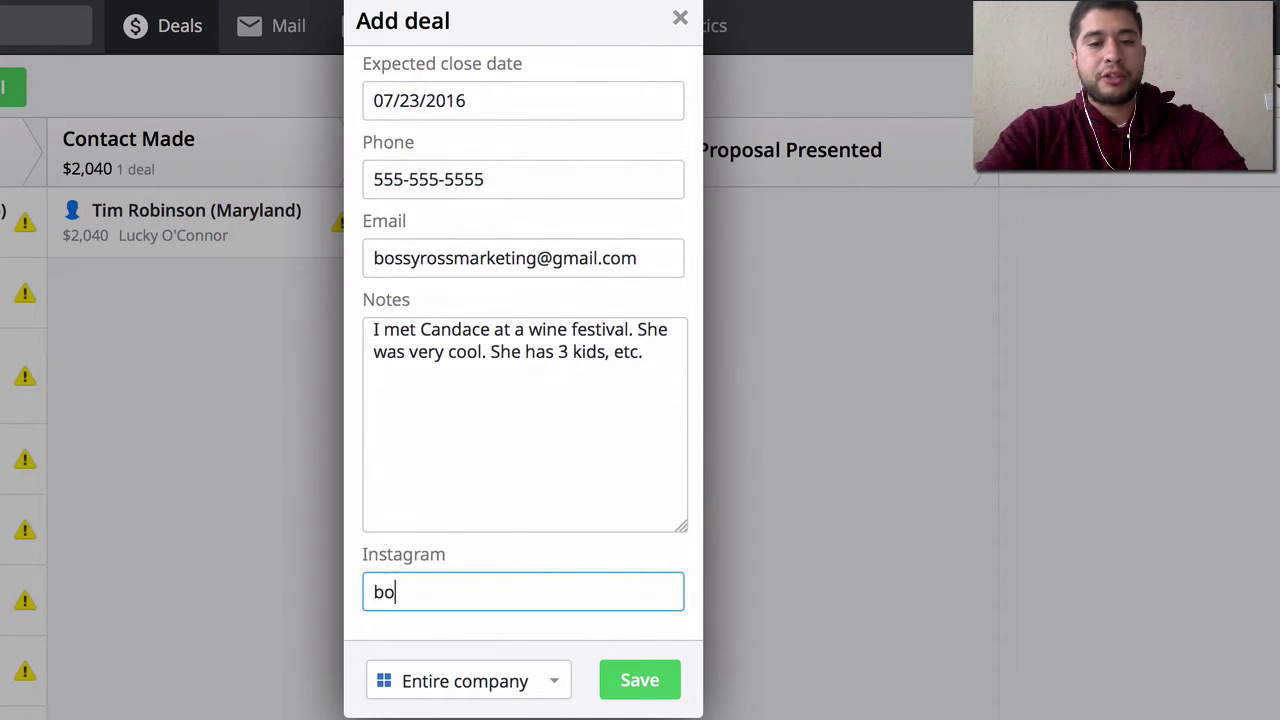
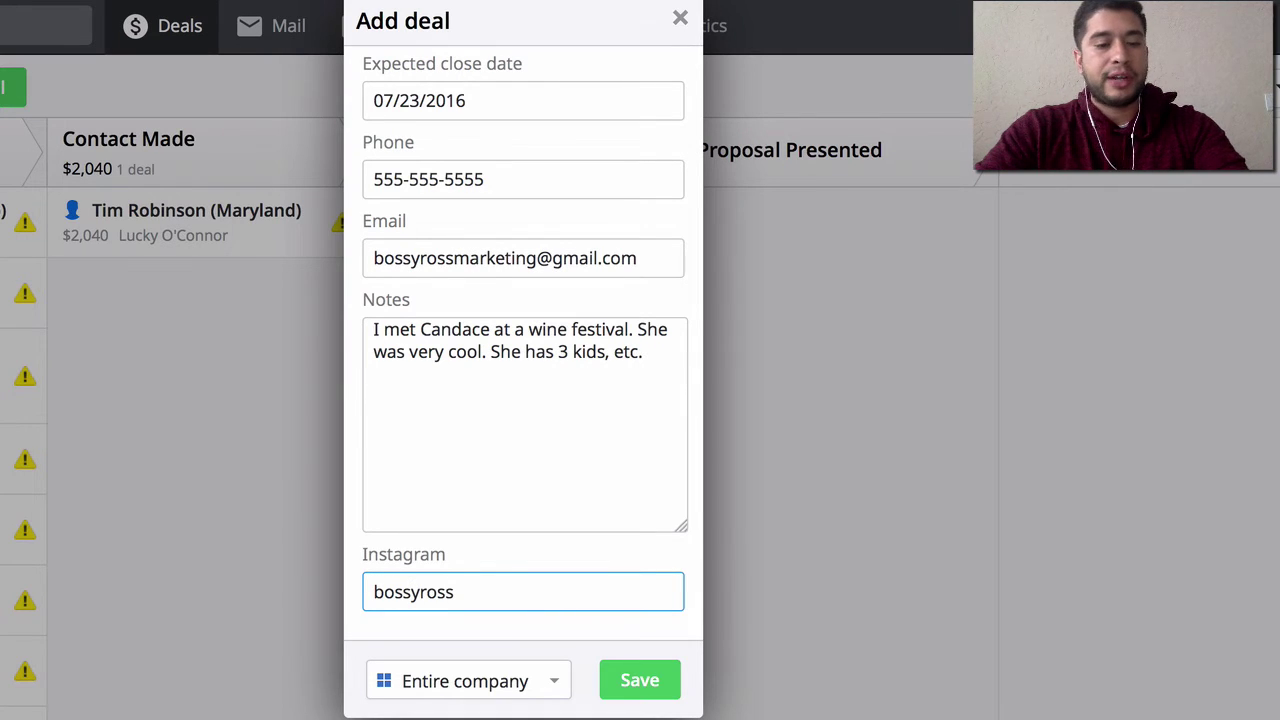
pyautogui.hotkey('ctrl', 'a')
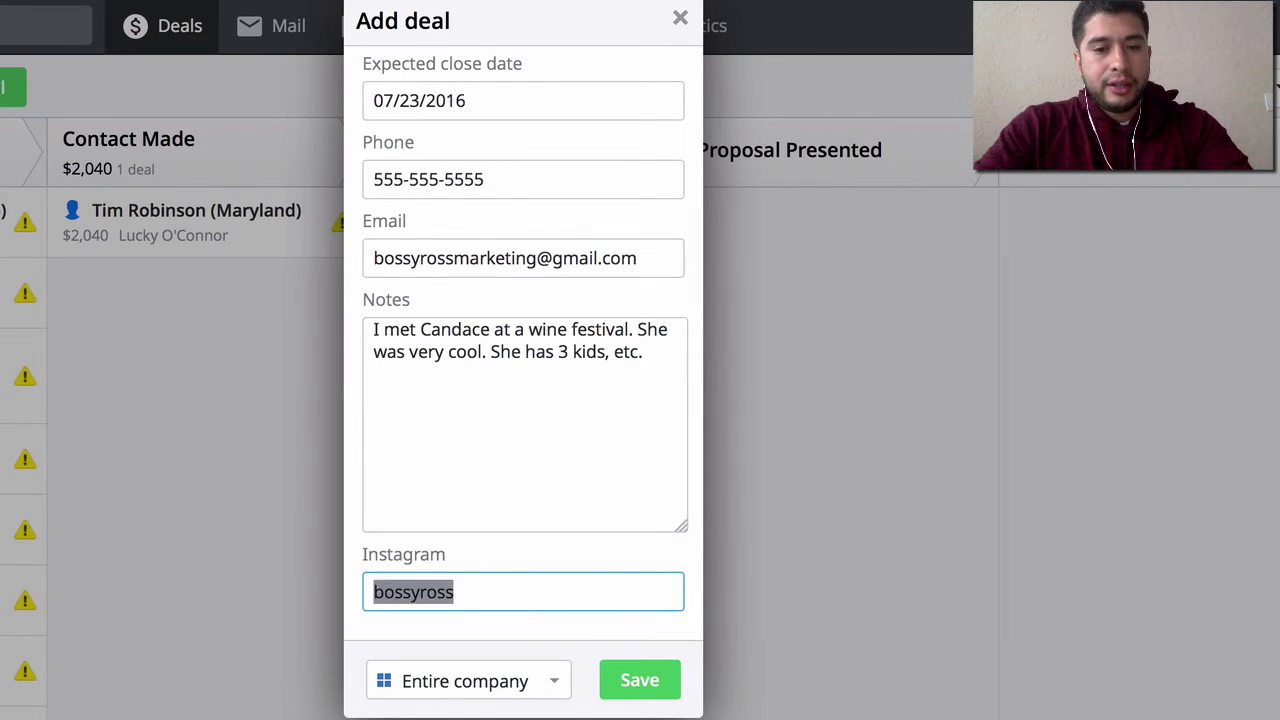
pyautogui.press('BackSpace')
pyautogui.scroll(5, 545, 163)
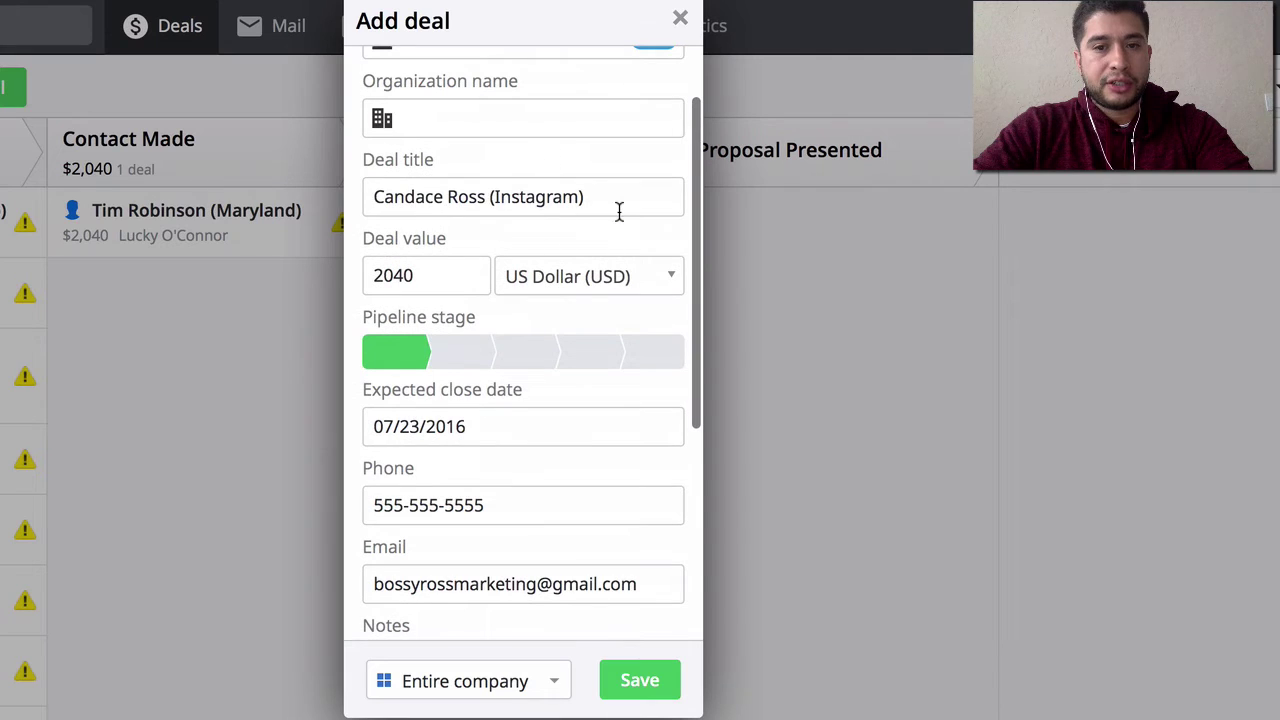
pyautogui.click(617, 209)
pyautogui.press('BackSpace')
pyautogui.press('BackSpace')
pyautogui.press('BackSpace')
pyautogui.press('BackSpace')
pyautogui.press('BackSpace')
pyautogui.press('BackSpace')
pyautogui.press('BackSpace')
pyautogui.press('BackSpace')
pyautogui.write('t')
pyautogui.press('BackSpace')
pyautogui.press('BackSpace')
pyautogui.press('BackSpace')
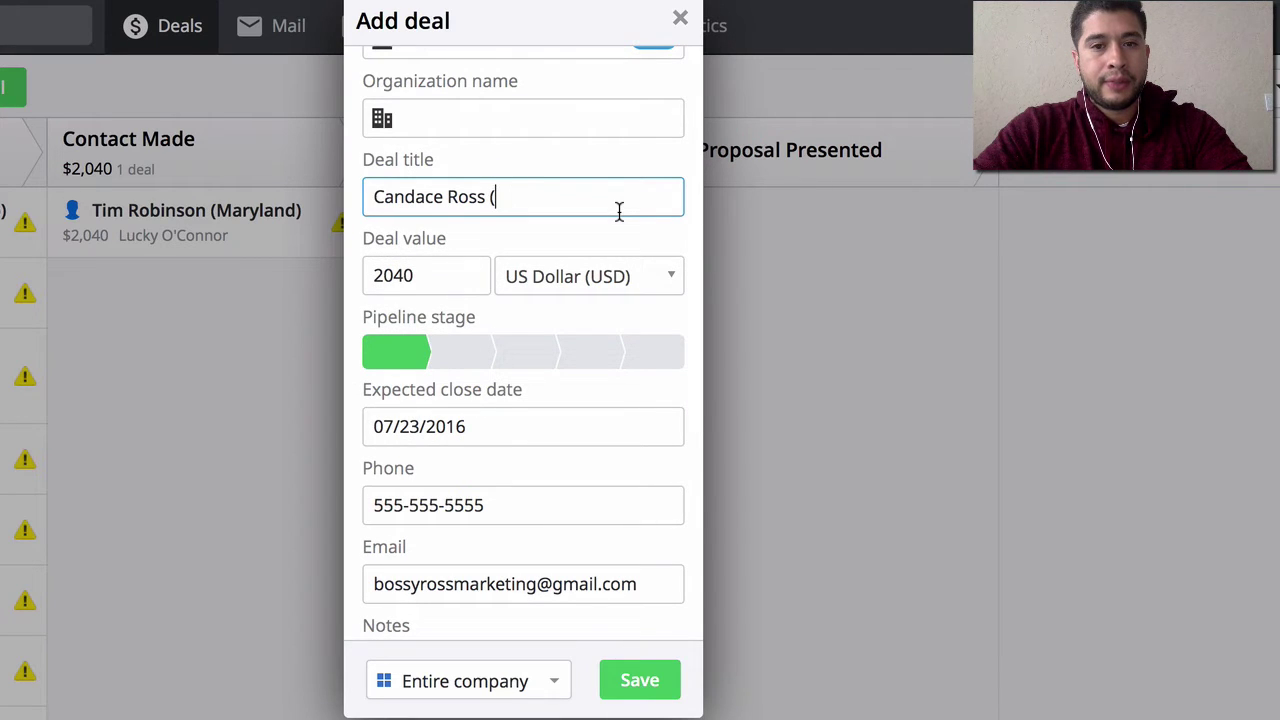
pyautogui.write('PDX)')
pyautogui.scroll(-3, 537, 437)
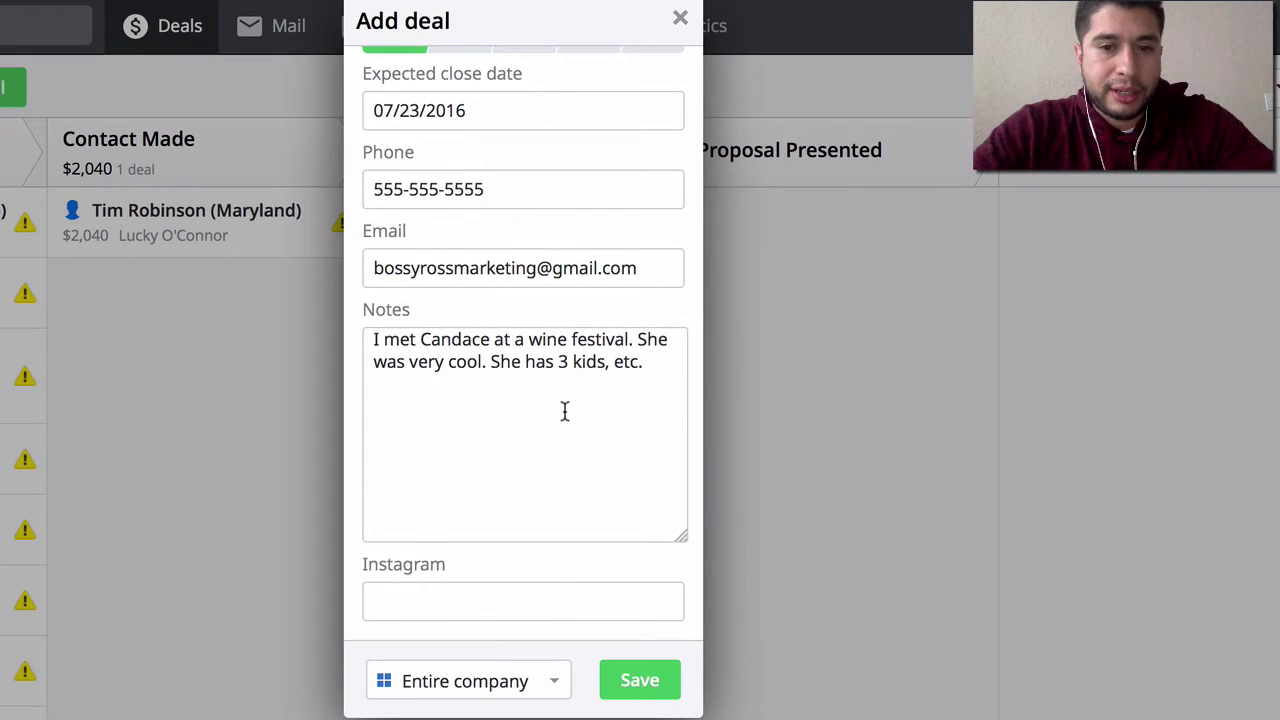
pyautogui.moveTo(645, 363); pyautogui.dragTo(271, 325)
pyautogui.click(569, 415)
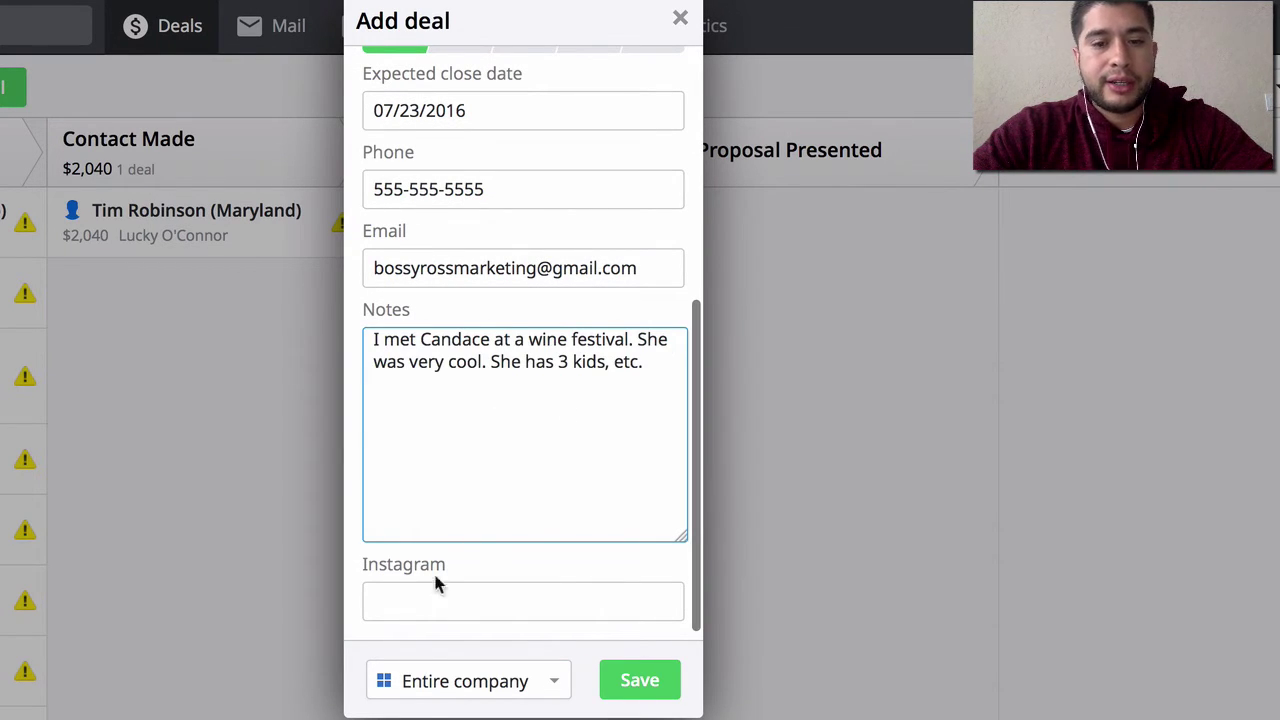
# - Set the deal's visibility to Owner & followers and save it to the pipeline
pyautogui.click(508, 684)
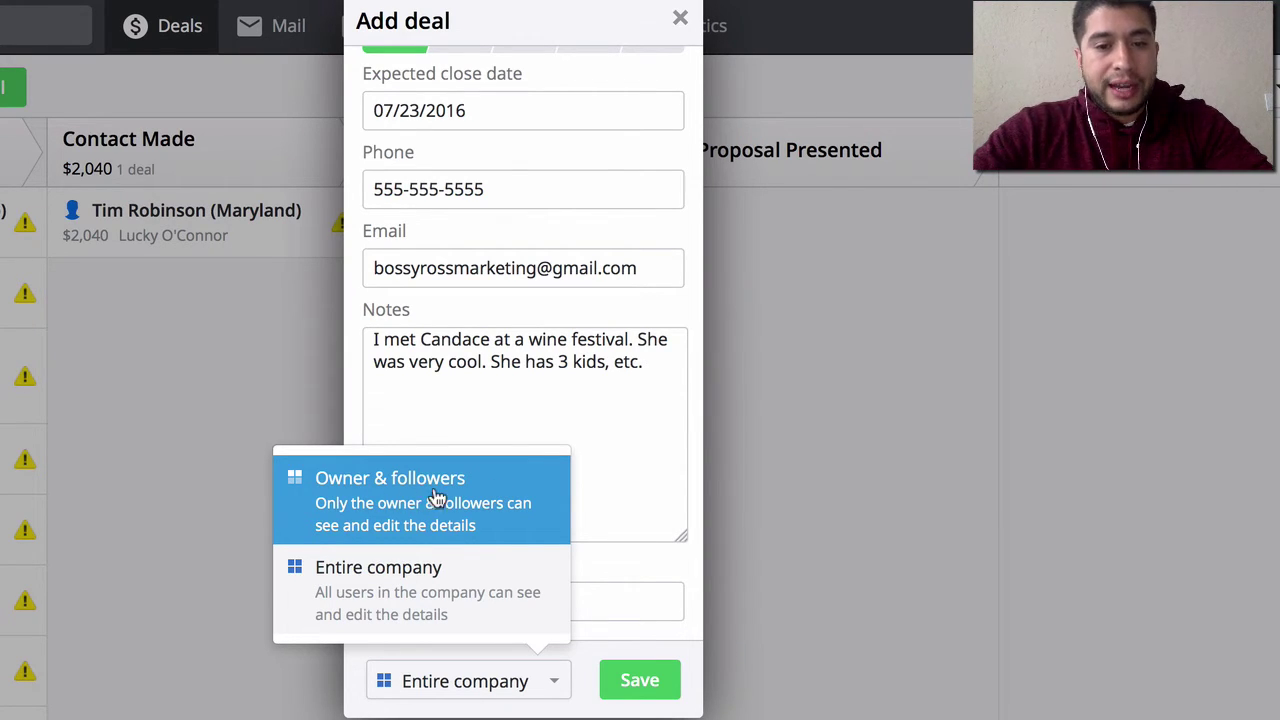
pyautogui.click(405, 495)
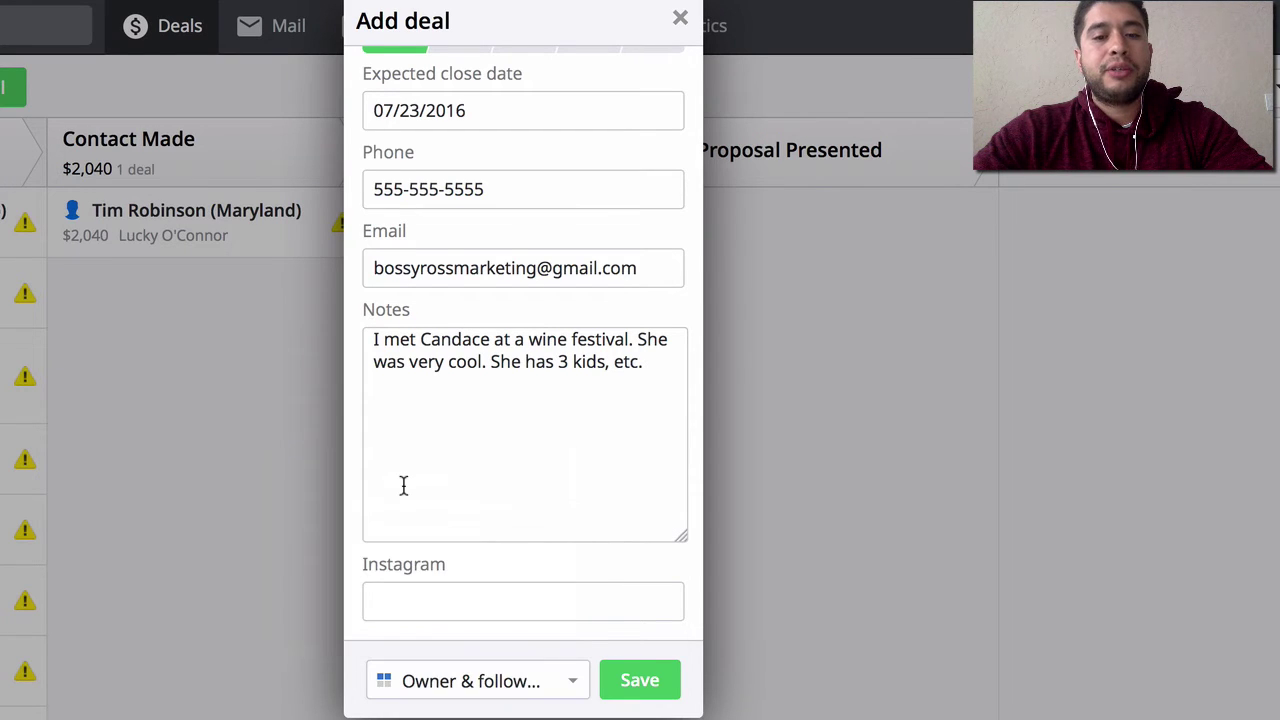
pyautogui.click(636, 678)
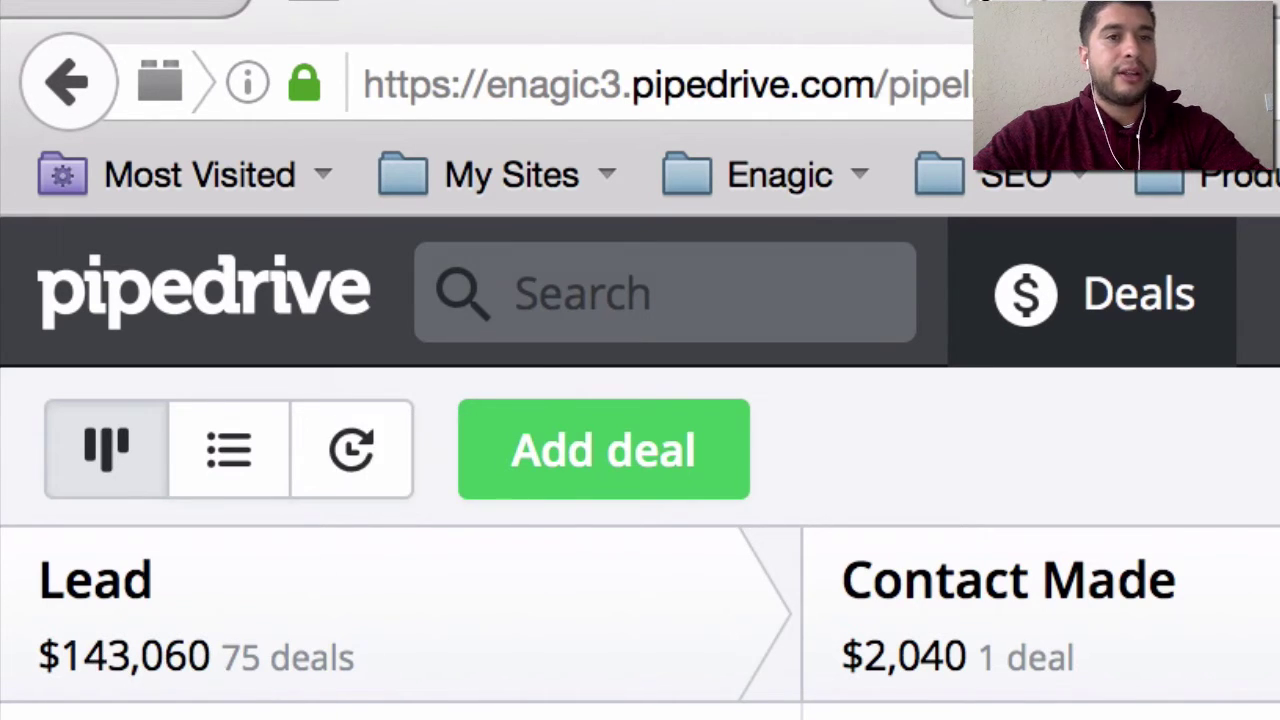
# - Open the OnlineConversion.com Percent Calculator and calculate 15% of 143,000
pyautogui.press('super+t')
pyautogui.write('o')
pyautogui.write('nline')
pyautogui.press('Down')
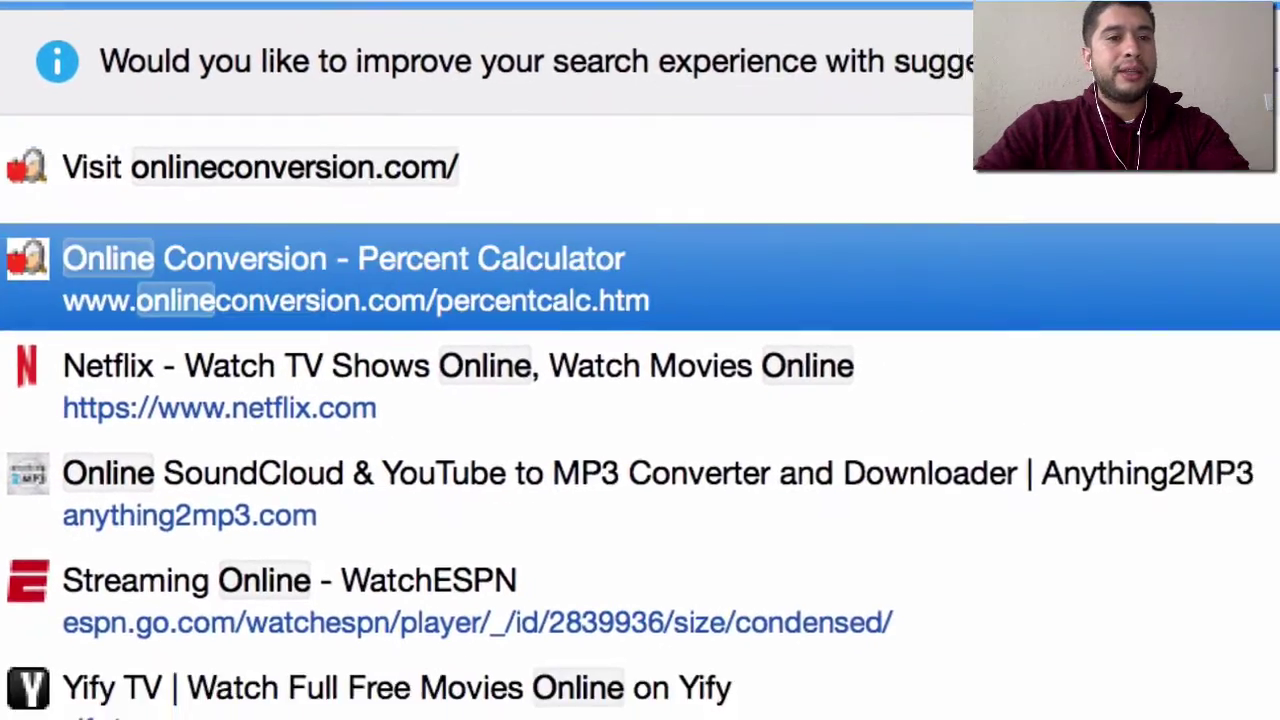
pyautogui.press('Return')
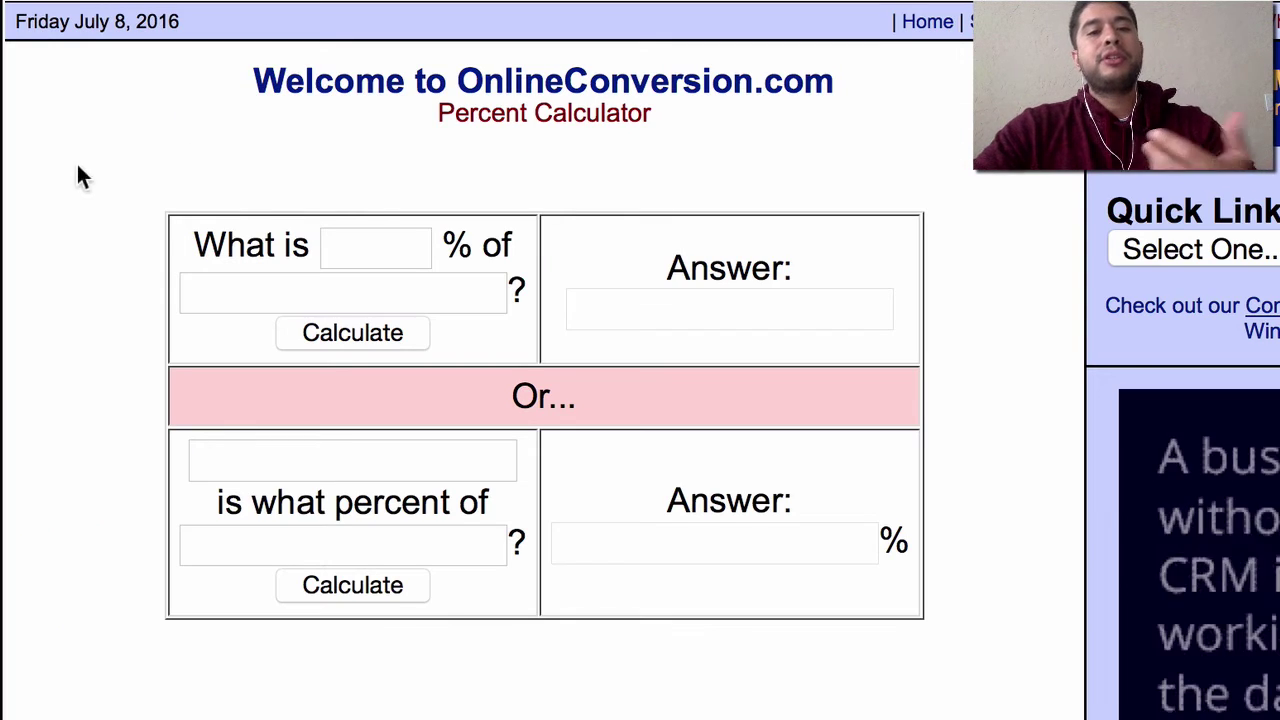
pyautogui.click(426, 249)
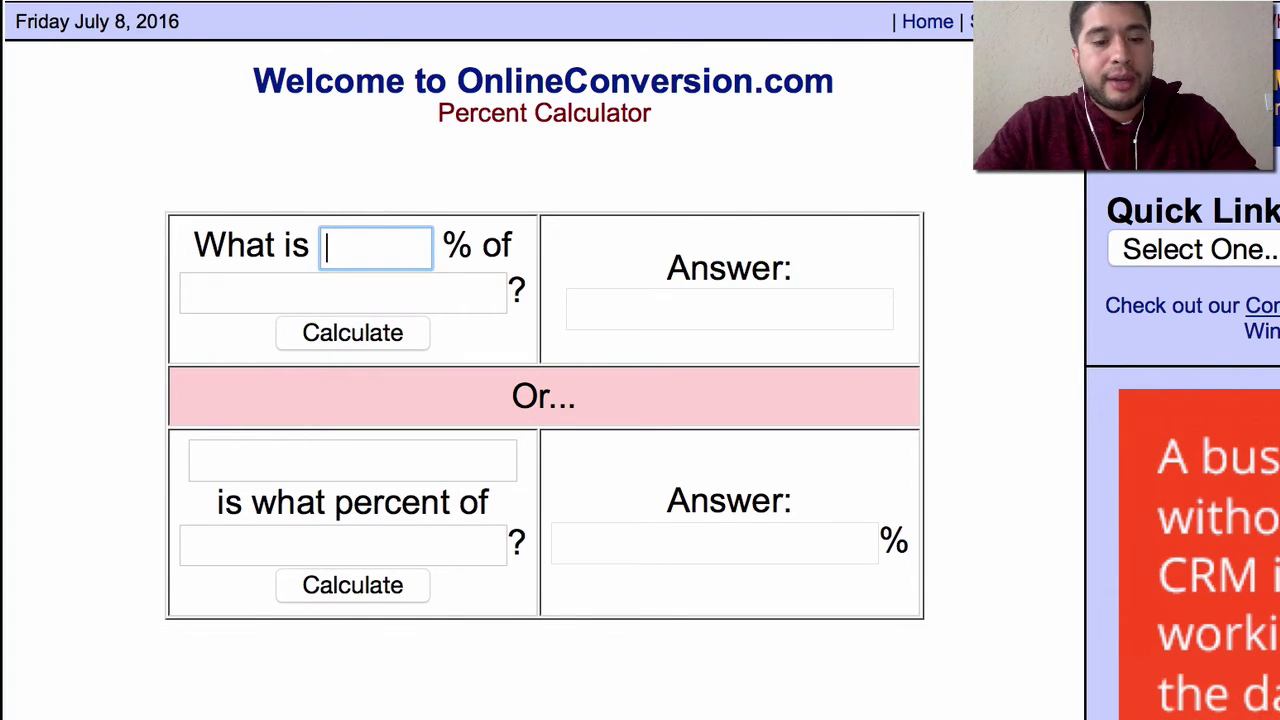
pyautogui.write('15')
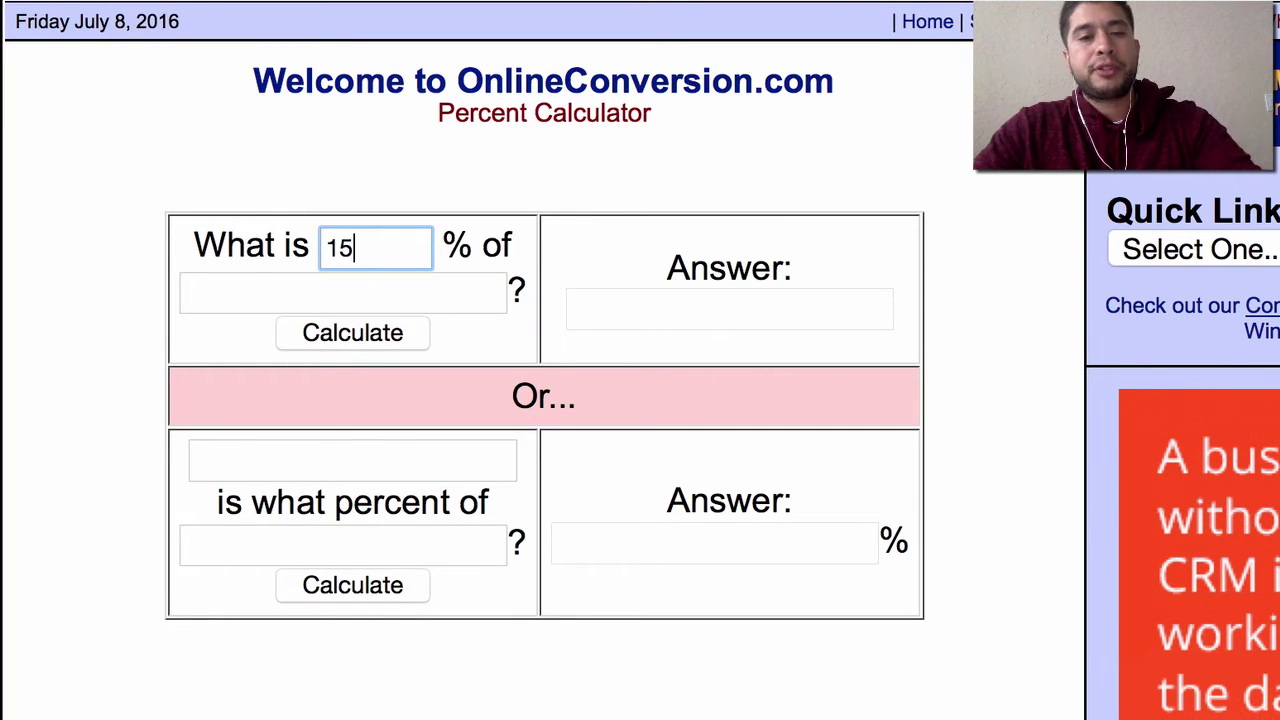
pyautogui.click(453, 292)
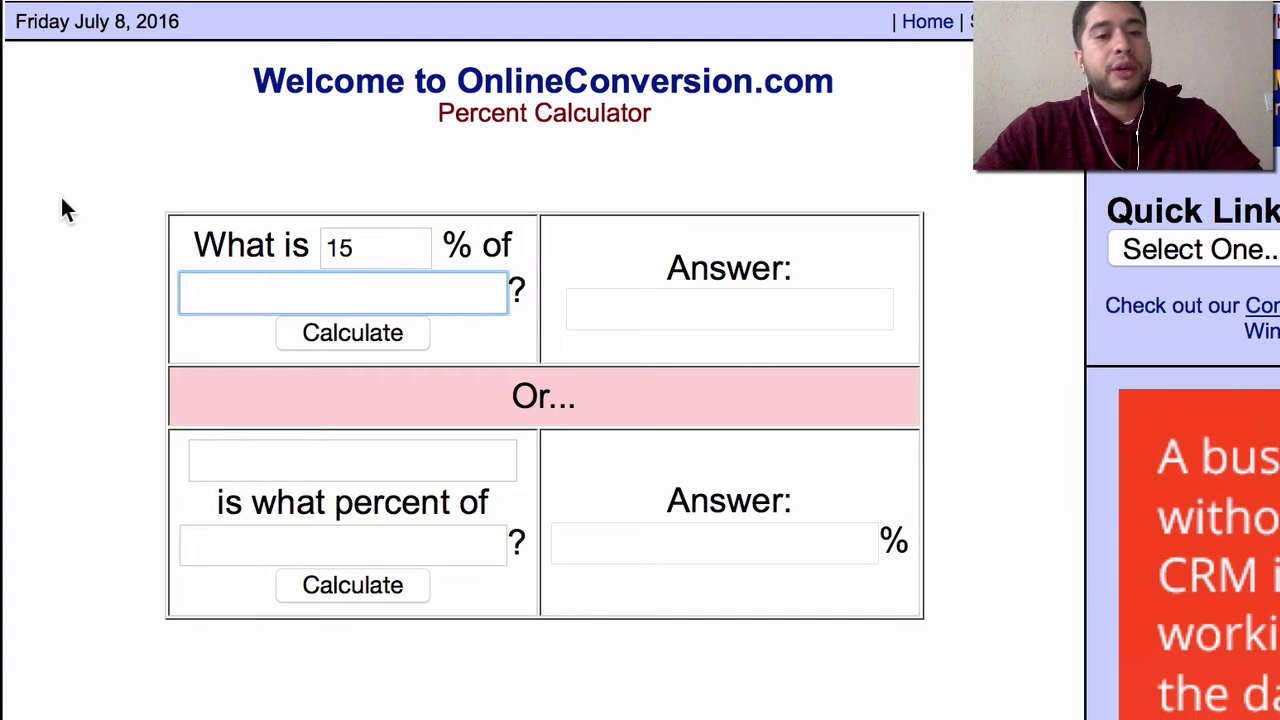
pyautogui.write('1')
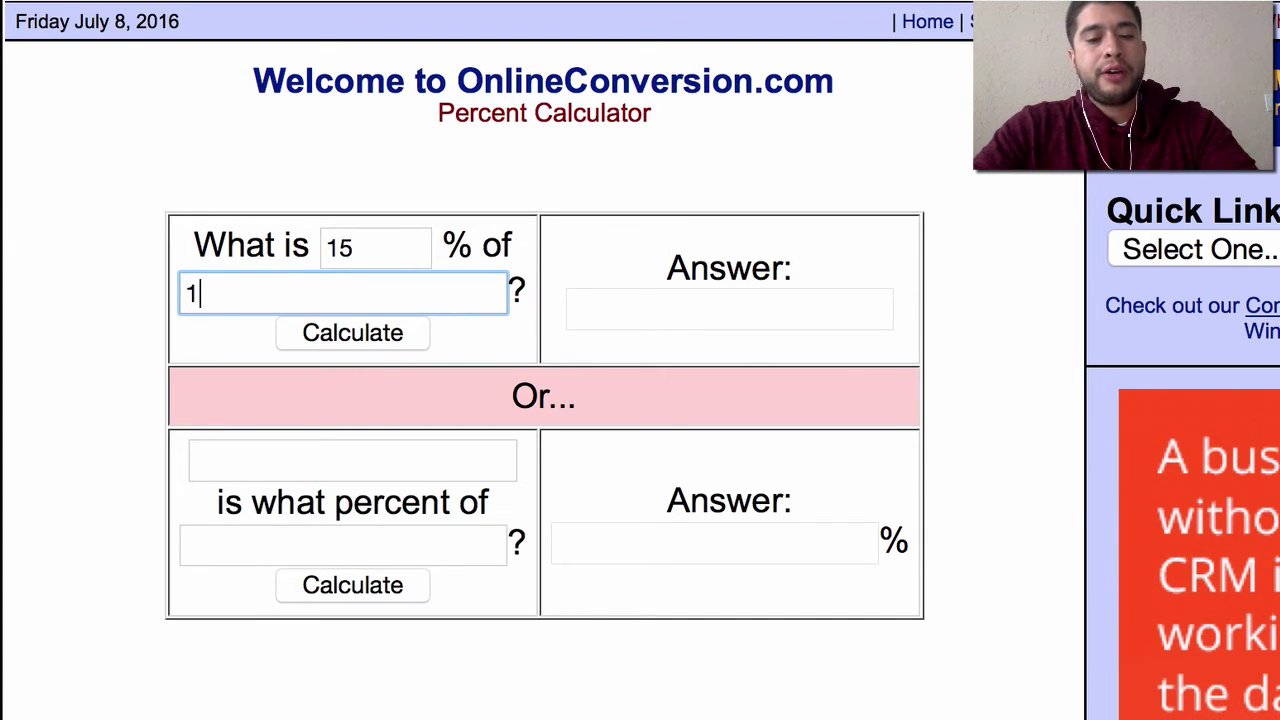
pyautogui.write('43,000')
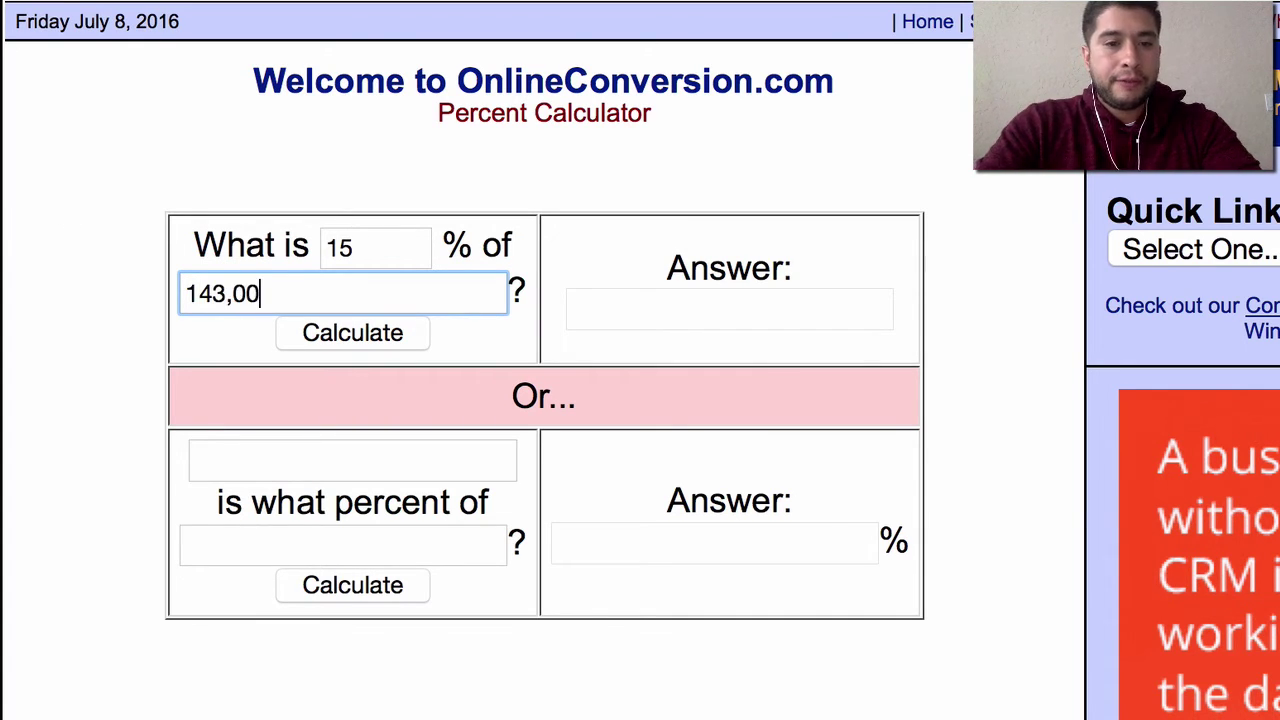
pyautogui.click(352, 335)
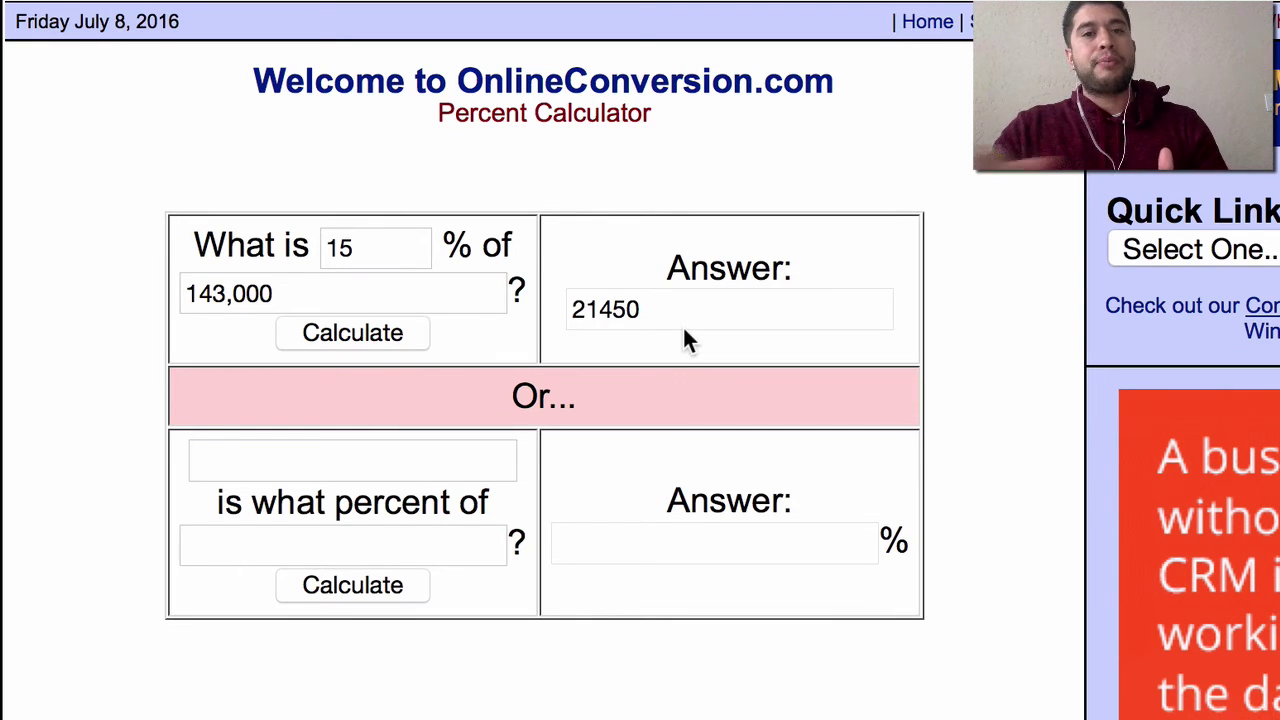
# - Highlight the 15 and 143,000 inputs, then select the 21450 answer
pyautogui.click(674, 305)
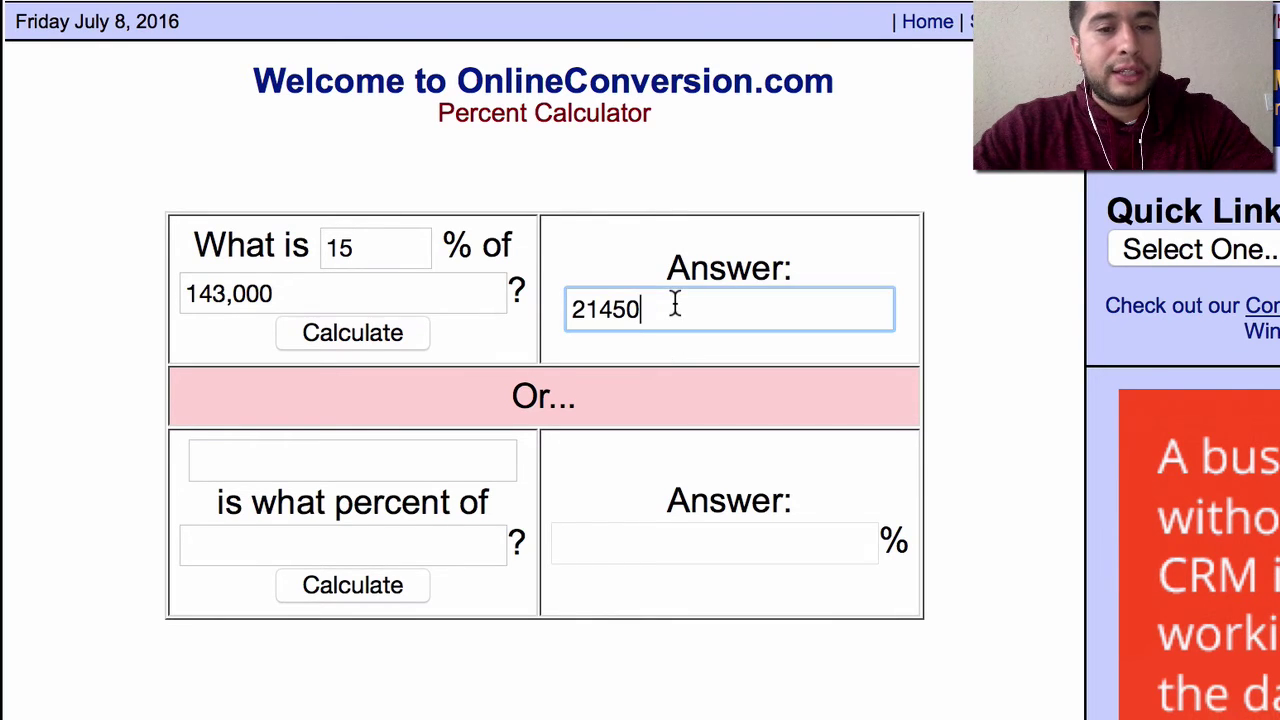
pyautogui.moveTo(363, 251); pyautogui.dragTo(236, 246)
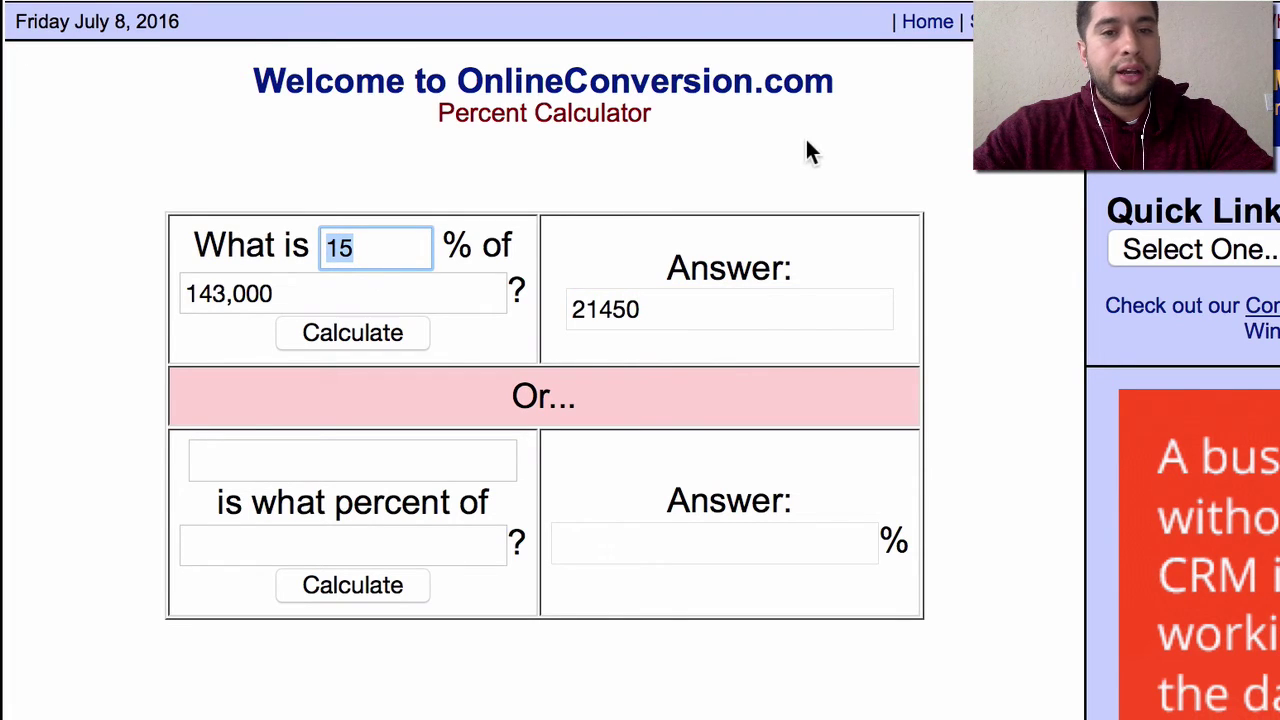
pyautogui.click(391, 254)
pyautogui.moveTo(287, 300); pyautogui.dragTo(184, 295)
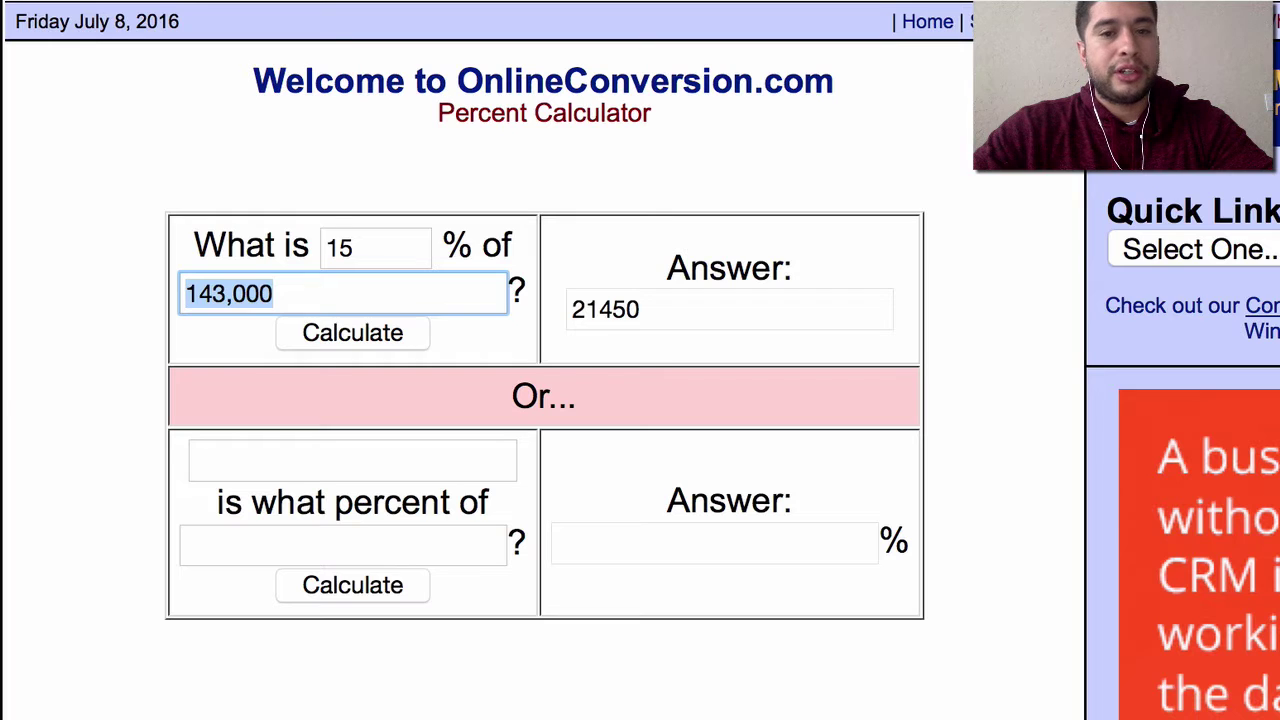
pyautogui.click(686, 318)
pyautogui.doubleClick(686, 318)
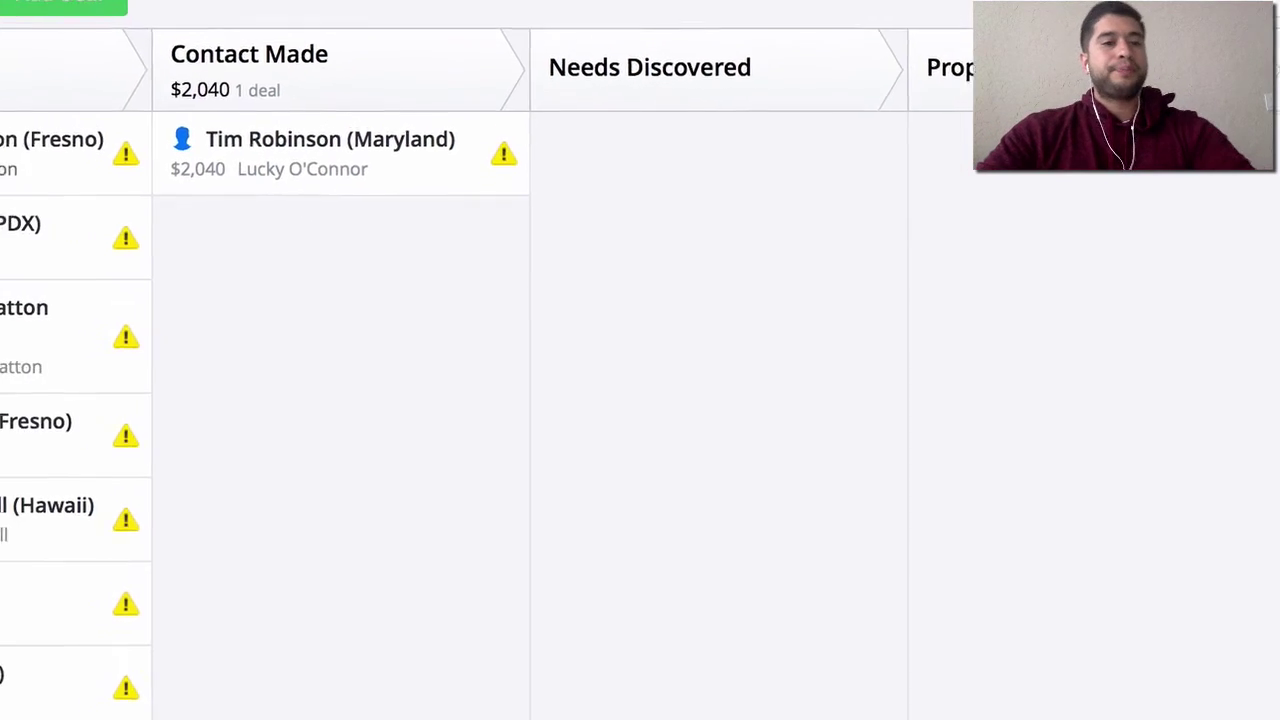
# - Close the find bar and open the new (PDX) deal from the Lead column
pyautogui.scroll(-5, 88, 366)
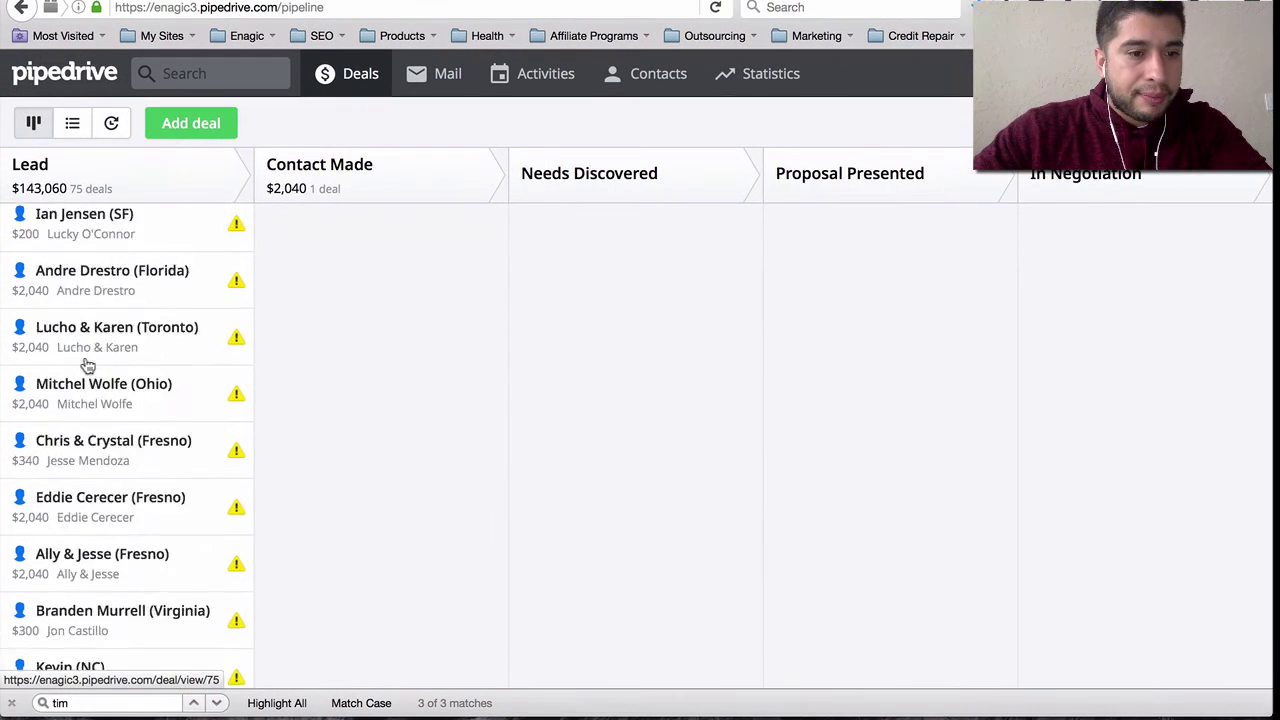
pyautogui.scroll(-5, 88, 366)
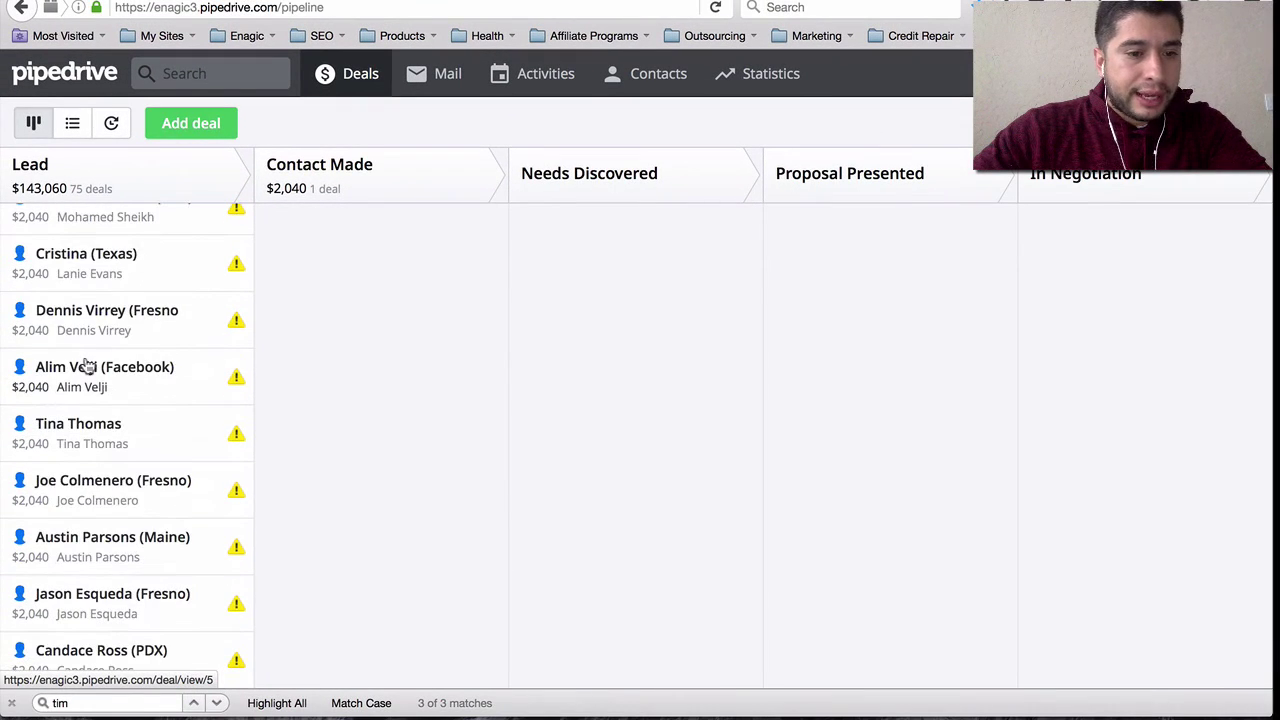
pyautogui.press('Escape')
pyautogui.click(55, 692)
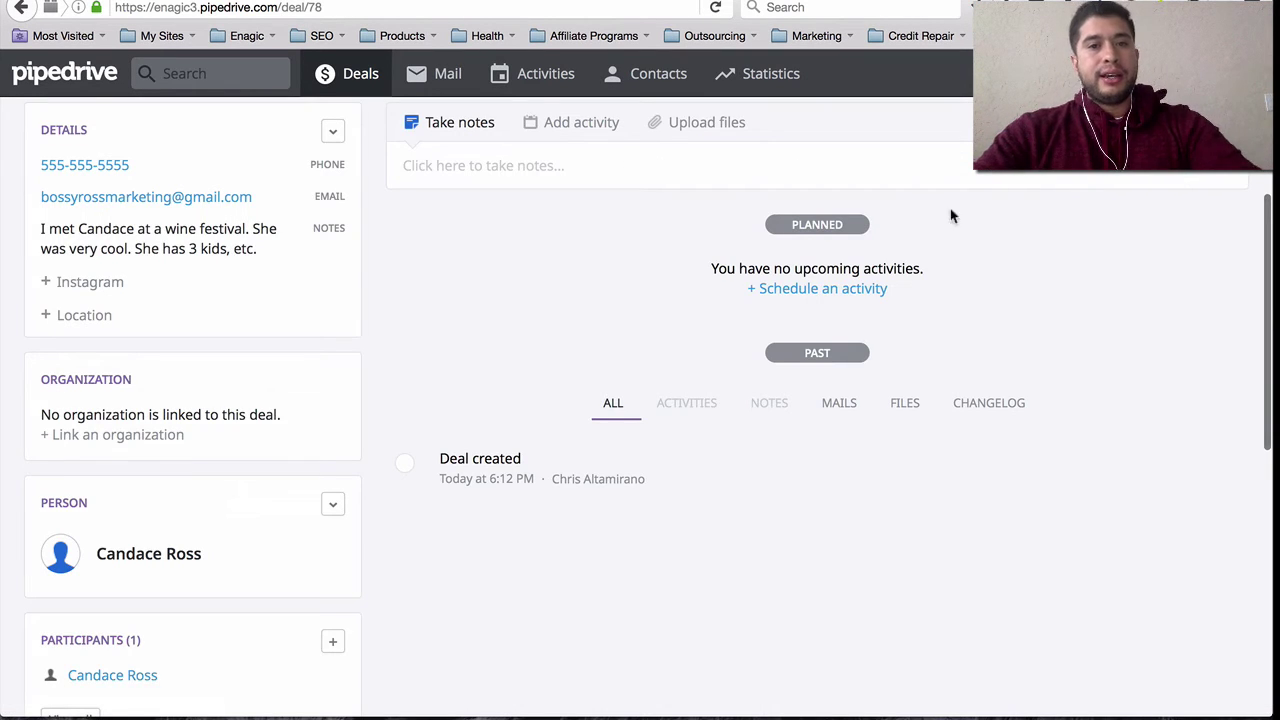
# - Start a new Call activity on the deal and place the caret in its notes
pyautogui.click(570, 122)
pyautogui.scroll(3, 266, 346)
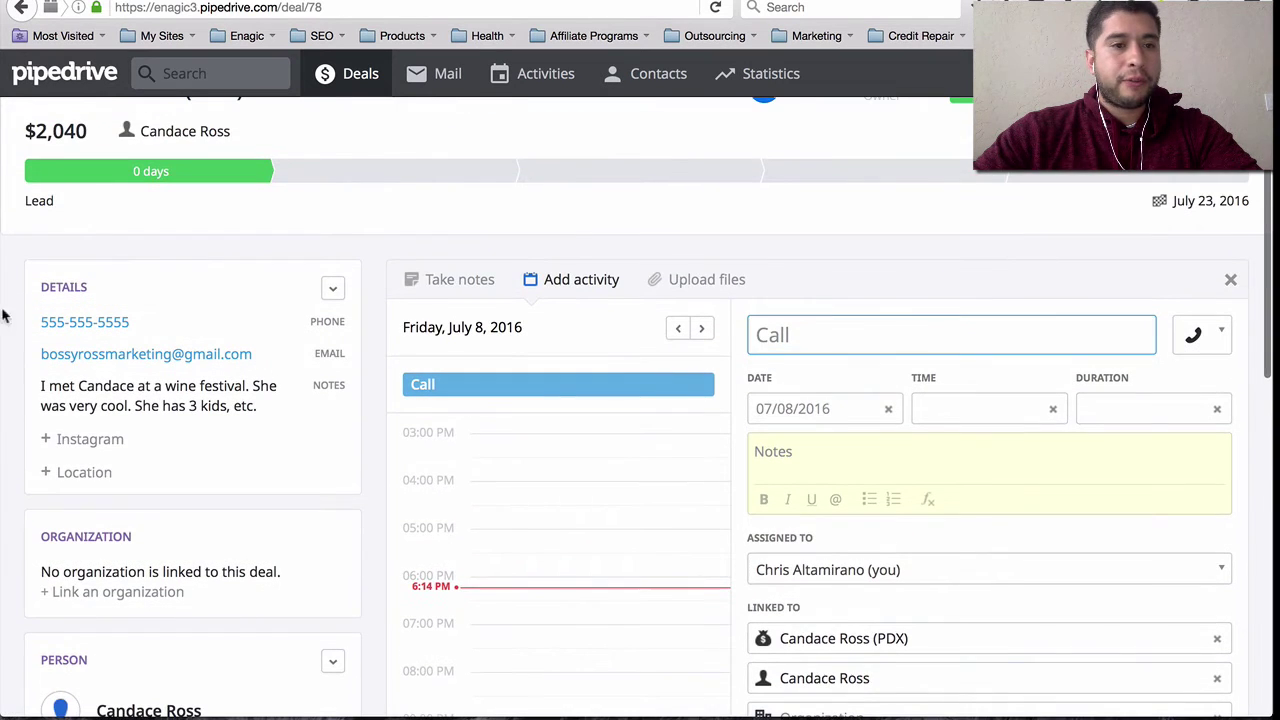
pyautogui.scroll(1, 23, 243)
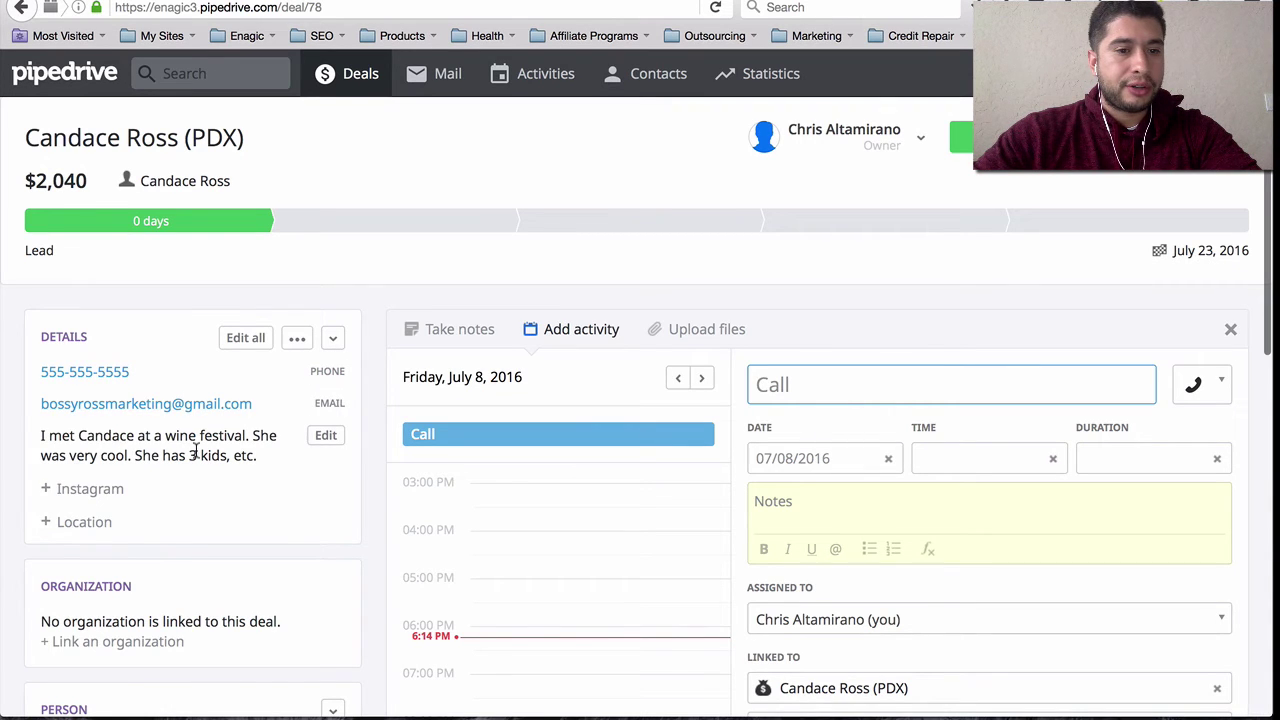
pyautogui.scroll(-5, 265, 482)
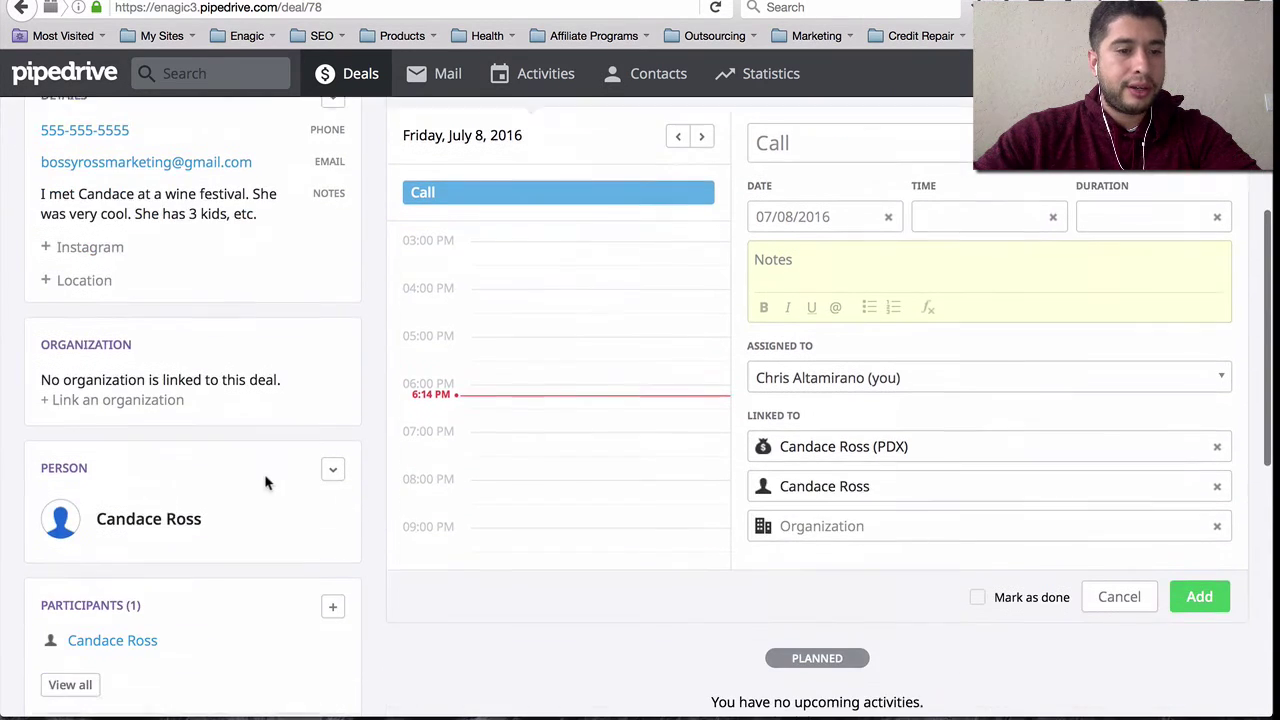
pyautogui.scroll(-5, 277, 297)
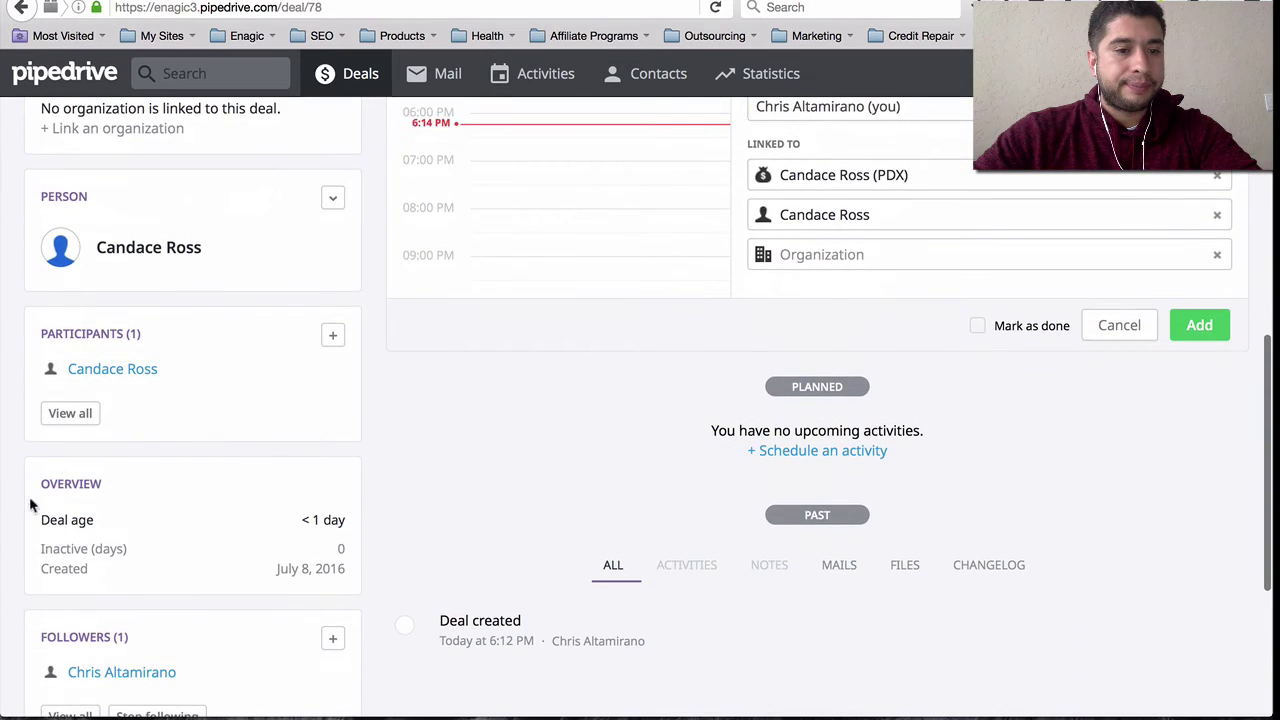
pyautogui.scroll(-5, 314, 560)
pyautogui.scroll(4, 314, 560)
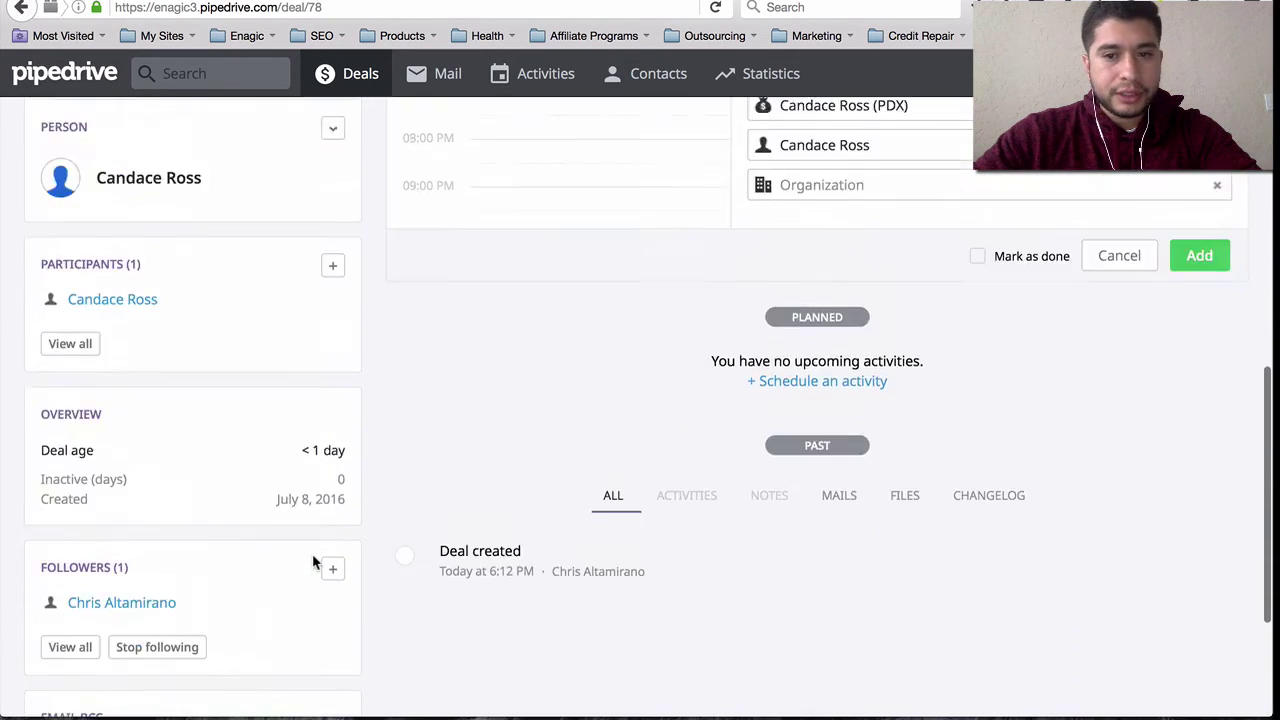
pyautogui.scroll(9, 314, 563)
pyautogui.click(1006, 423)
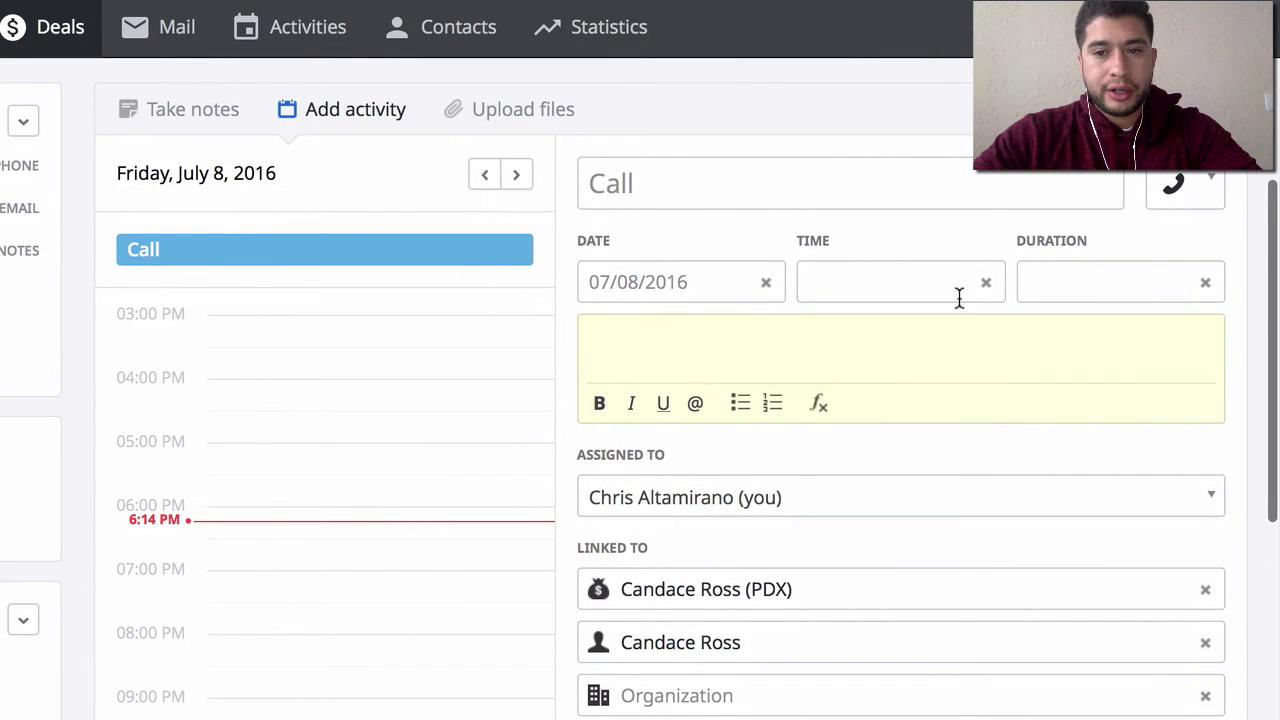
# - Schedule the call for 07/11/2016 at 12:30 PM with a 00:15 duration
pyautogui.click(908, 281)
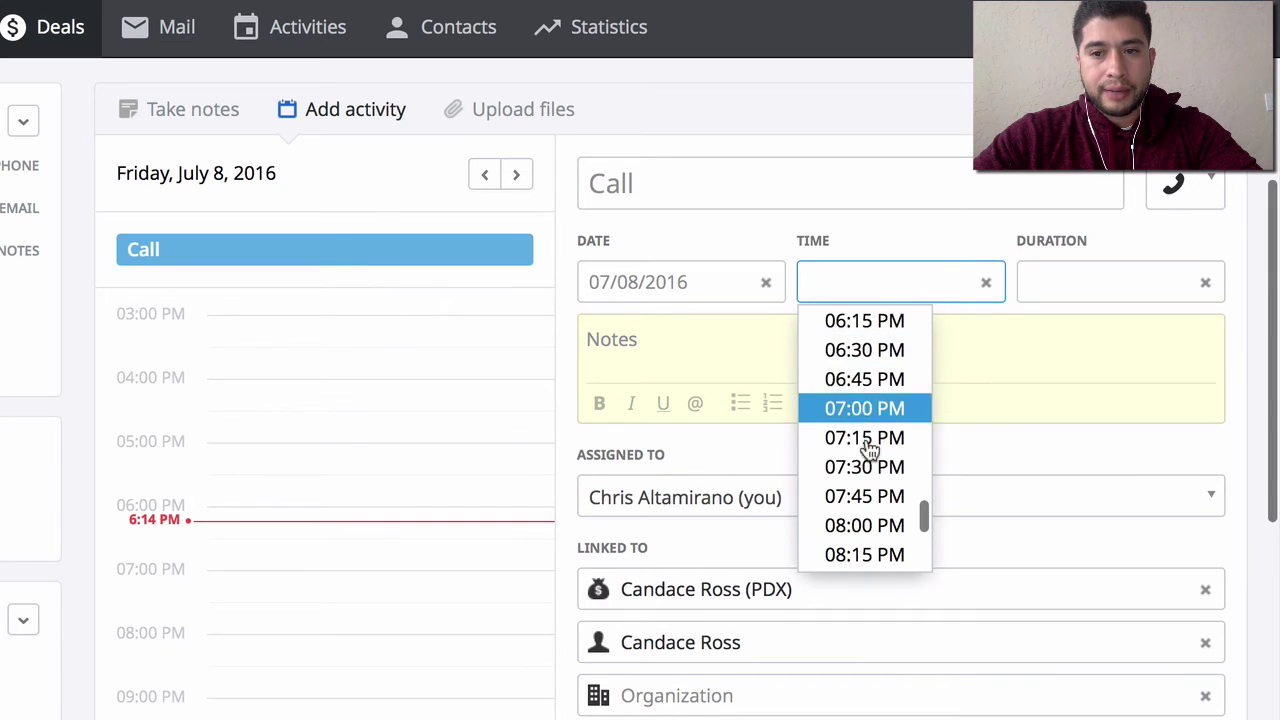
pyautogui.scroll(-5, 866, 446)
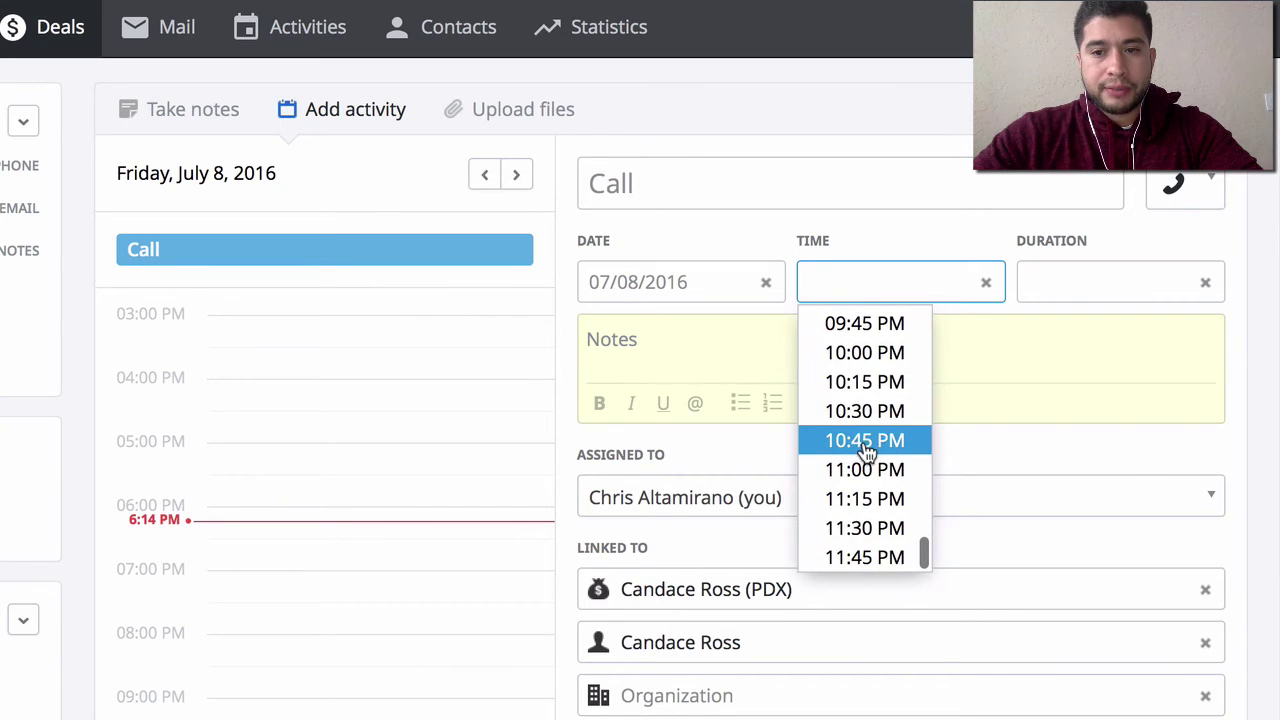
pyautogui.scroll(5, 866, 420)
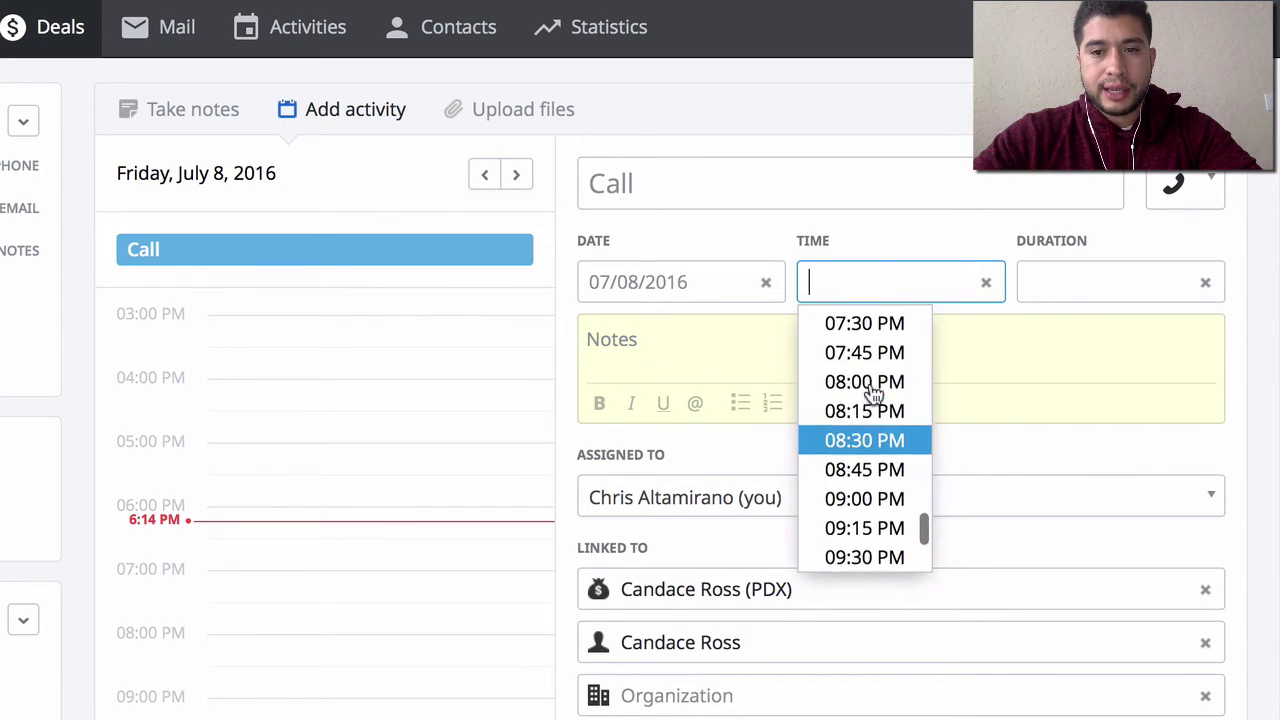
pyautogui.click(702, 282)
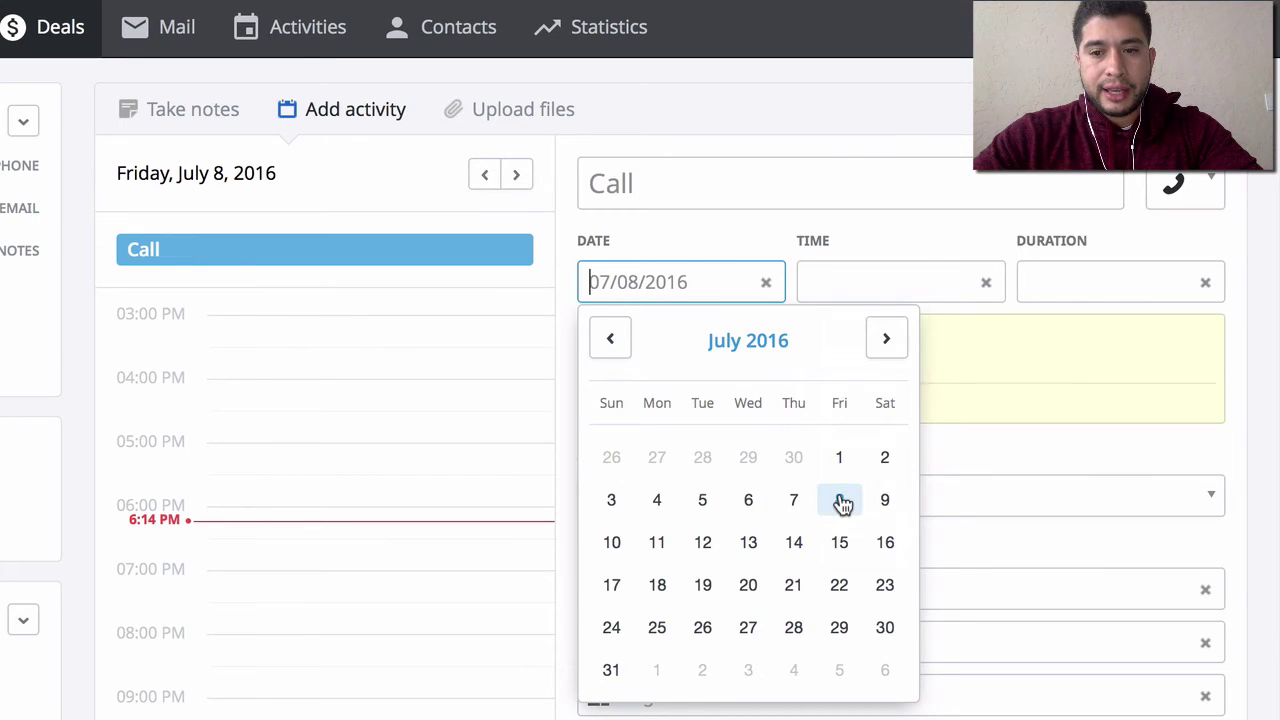
pyautogui.click(658, 544)
pyautogui.click(861, 278)
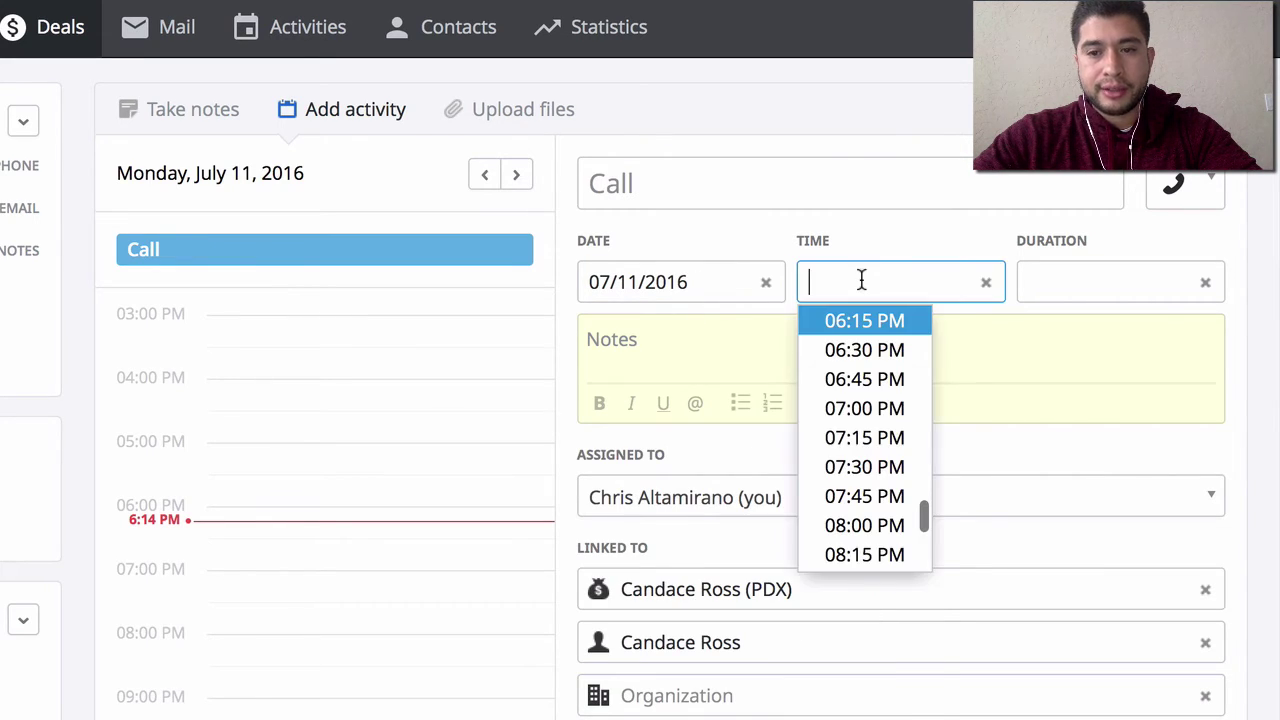
pyautogui.scroll(-1, 890, 440)
pyautogui.scroll(5, 890, 444)
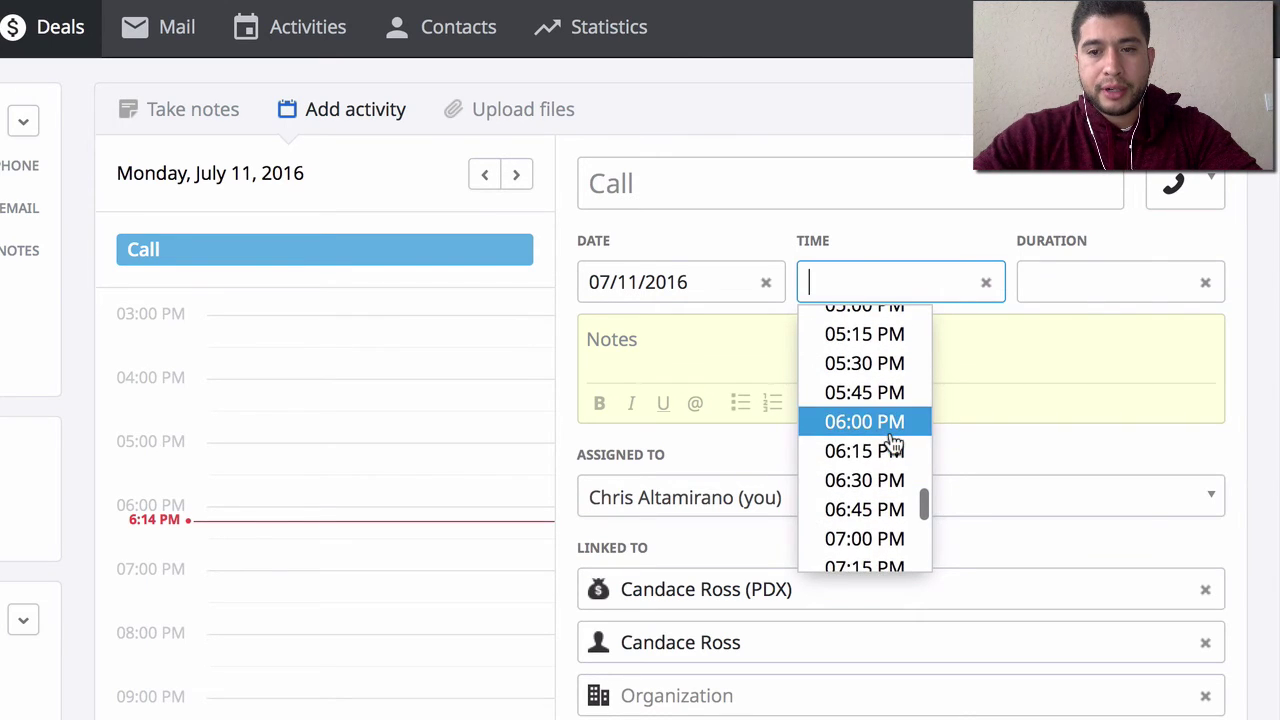
pyautogui.scroll(5, 880, 382)
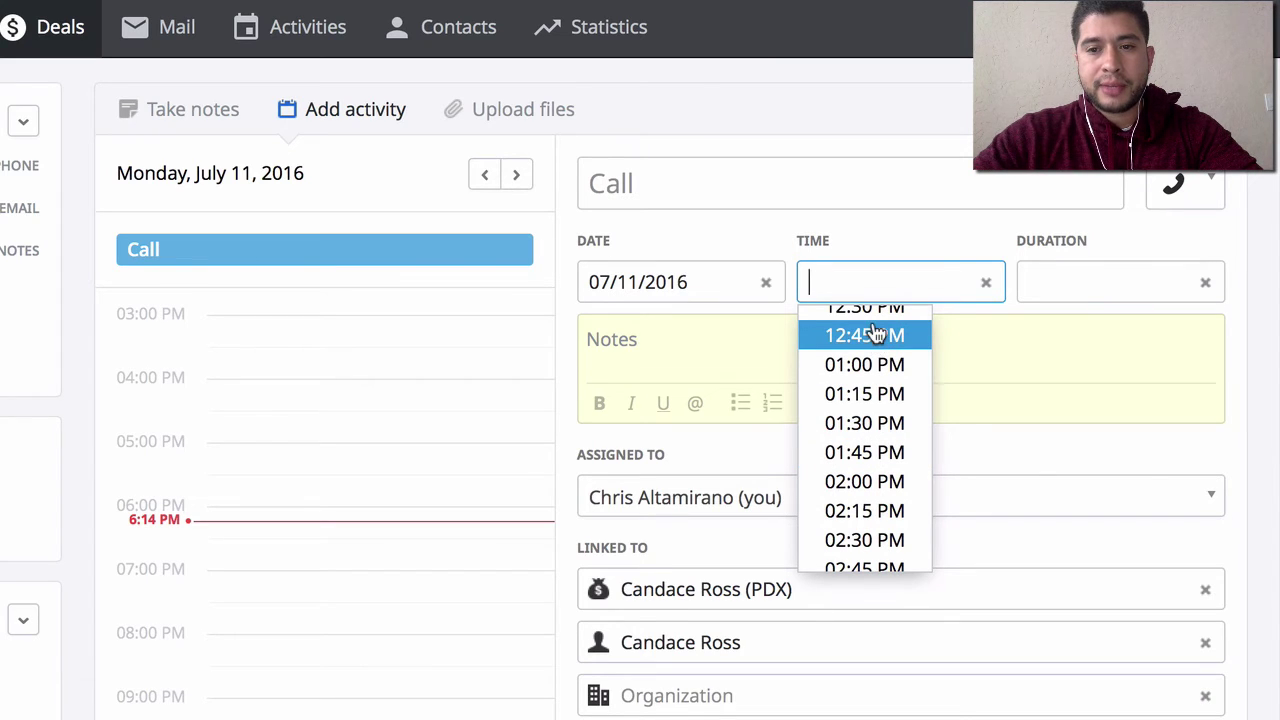
pyautogui.click(872, 307)
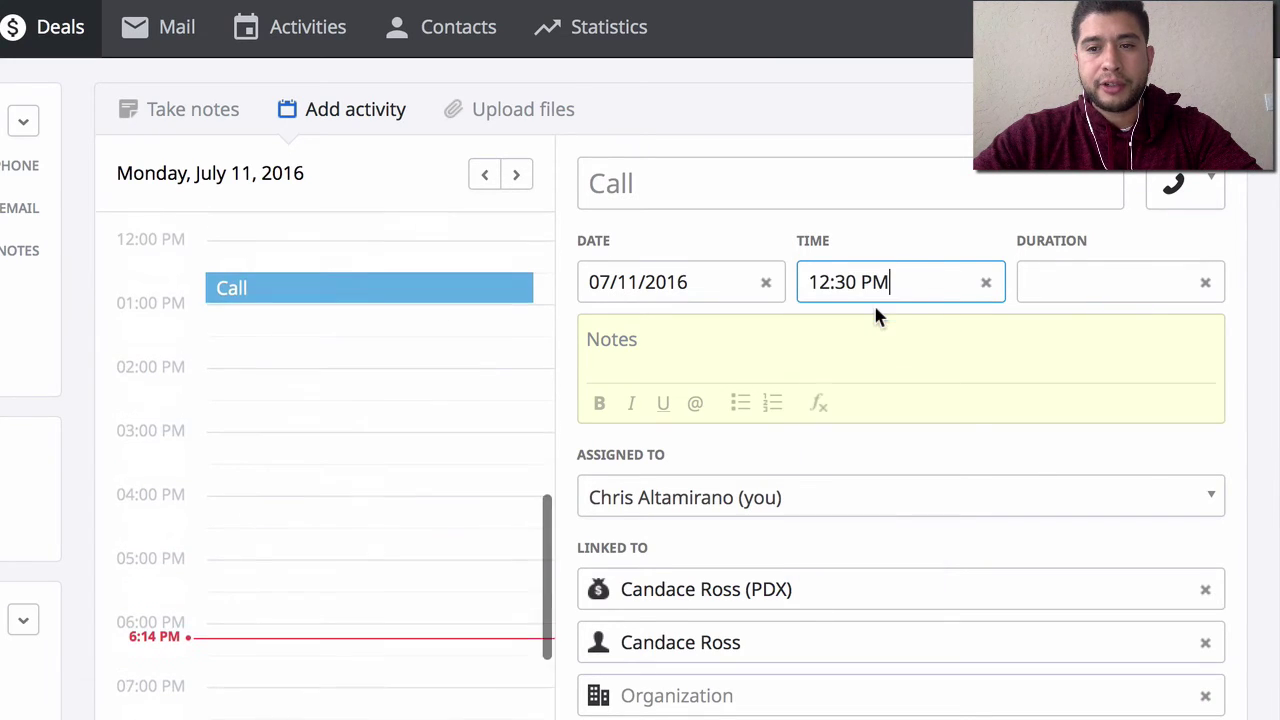
pyautogui.click(1077, 283)
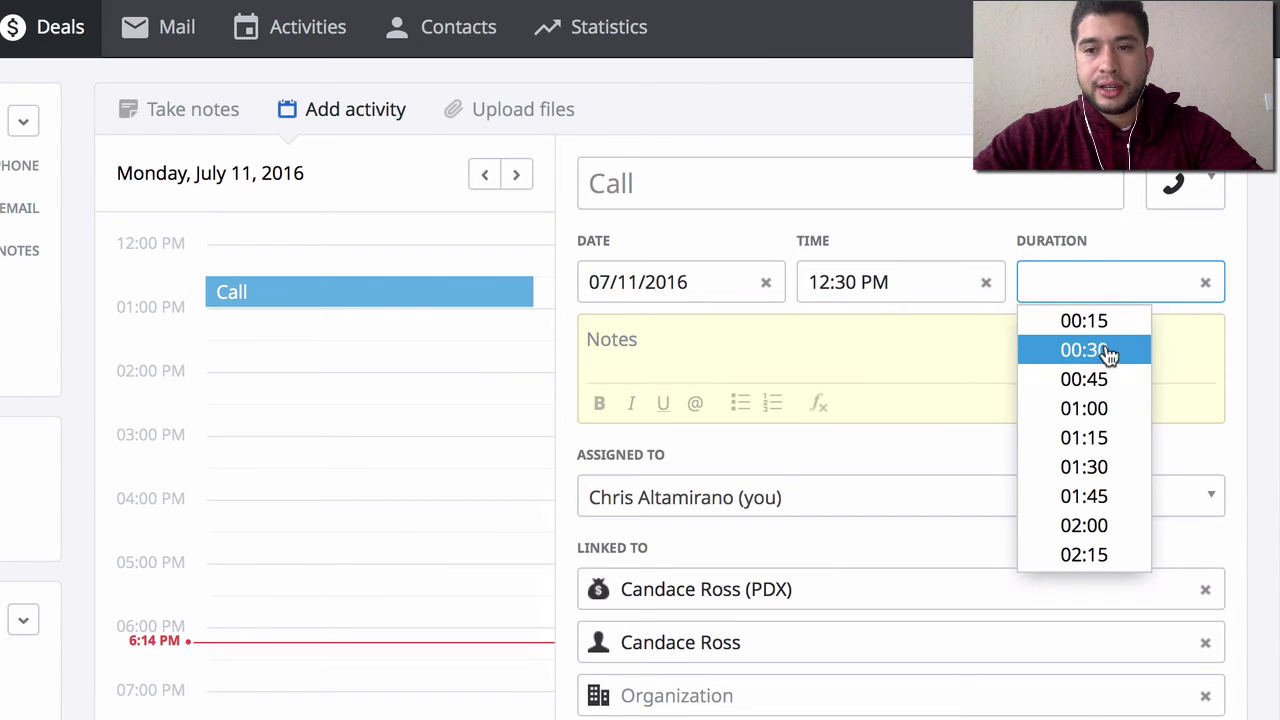
pyautogui.click(1100, 330)
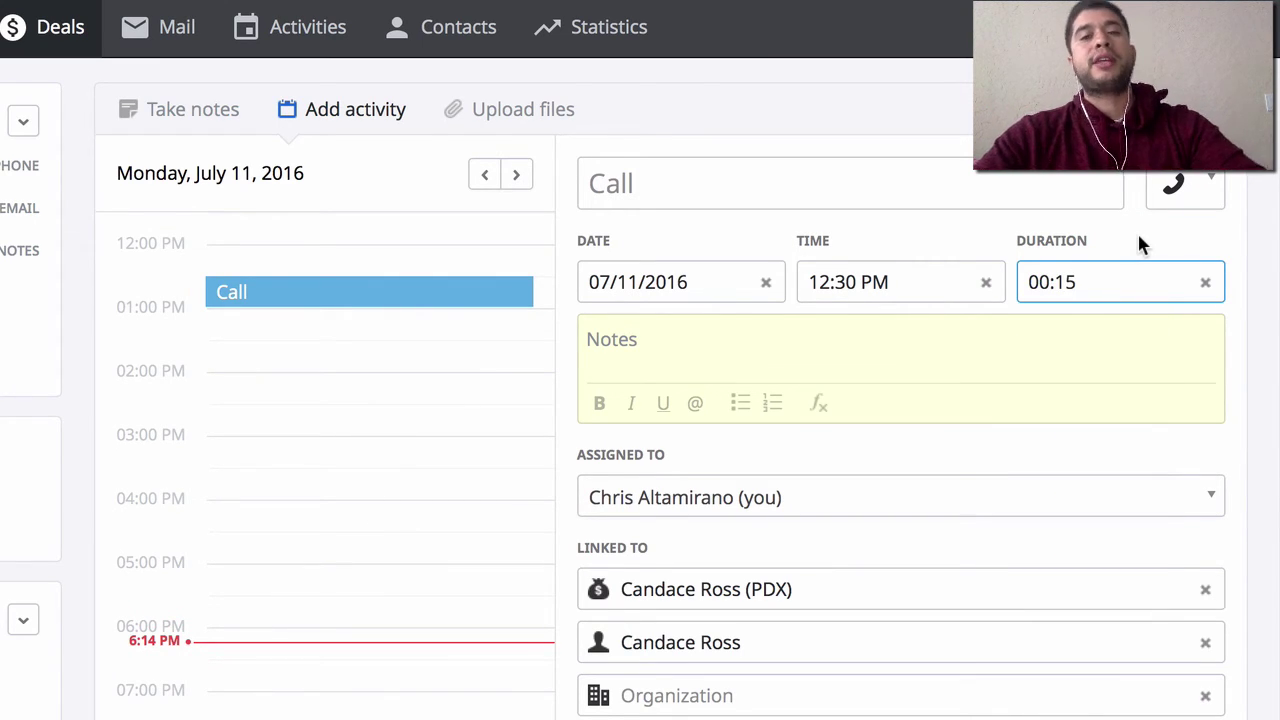
# - Keep the activity type as Call and set its subject to 'Call' plus the contact's name
pyautogui.click(750, 180)
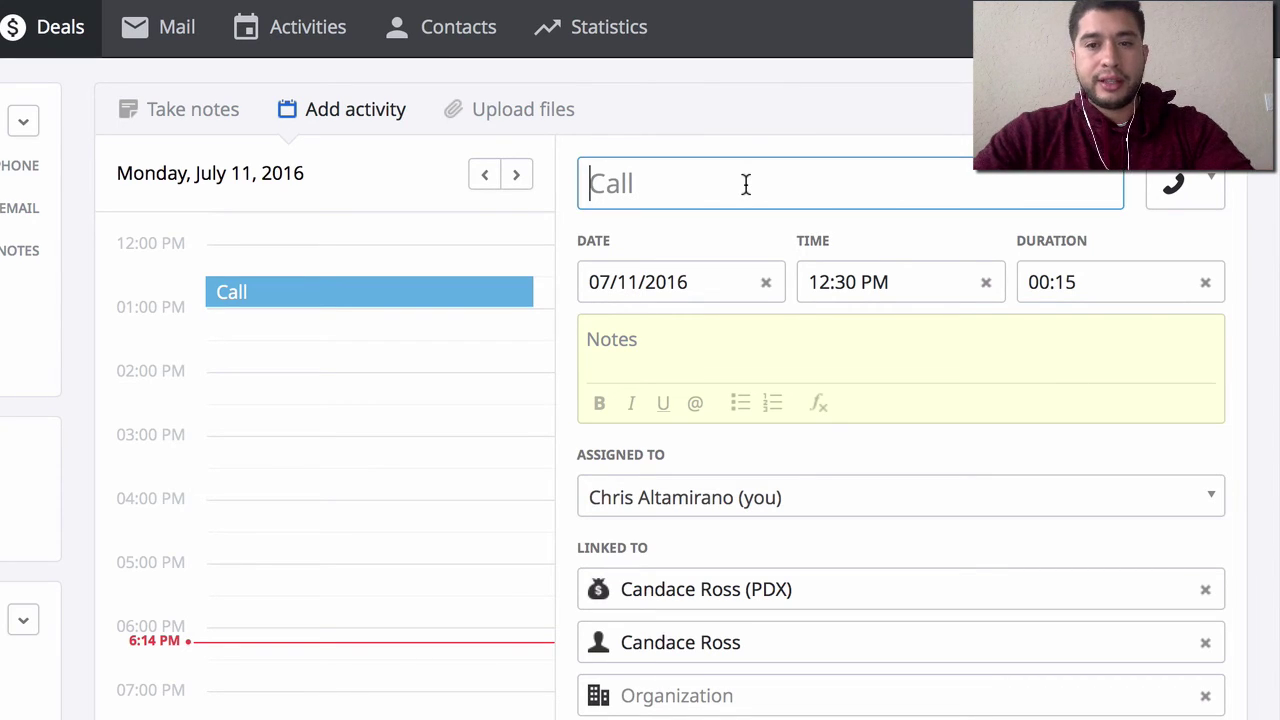
pyautogui.click(1203, 186)
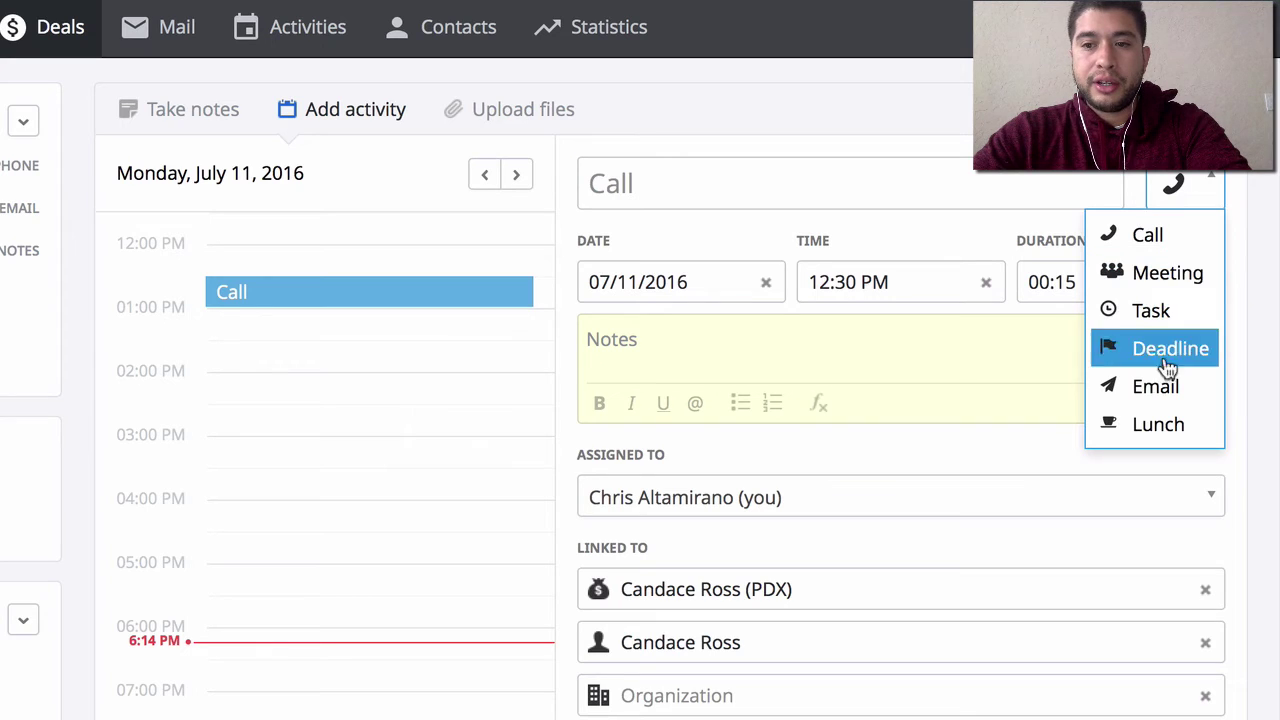
pyautogui.click(852, 183)
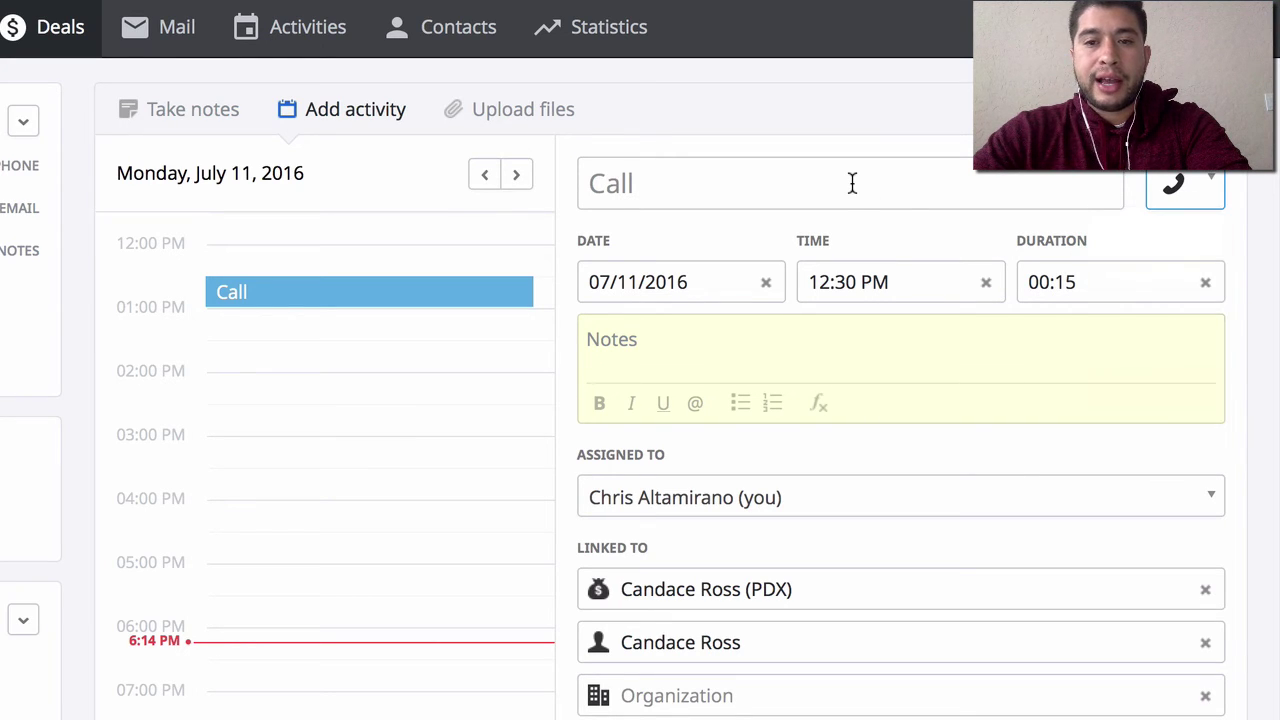
pyautogui.click(852, 183)
pyautogui.click(792, 185)
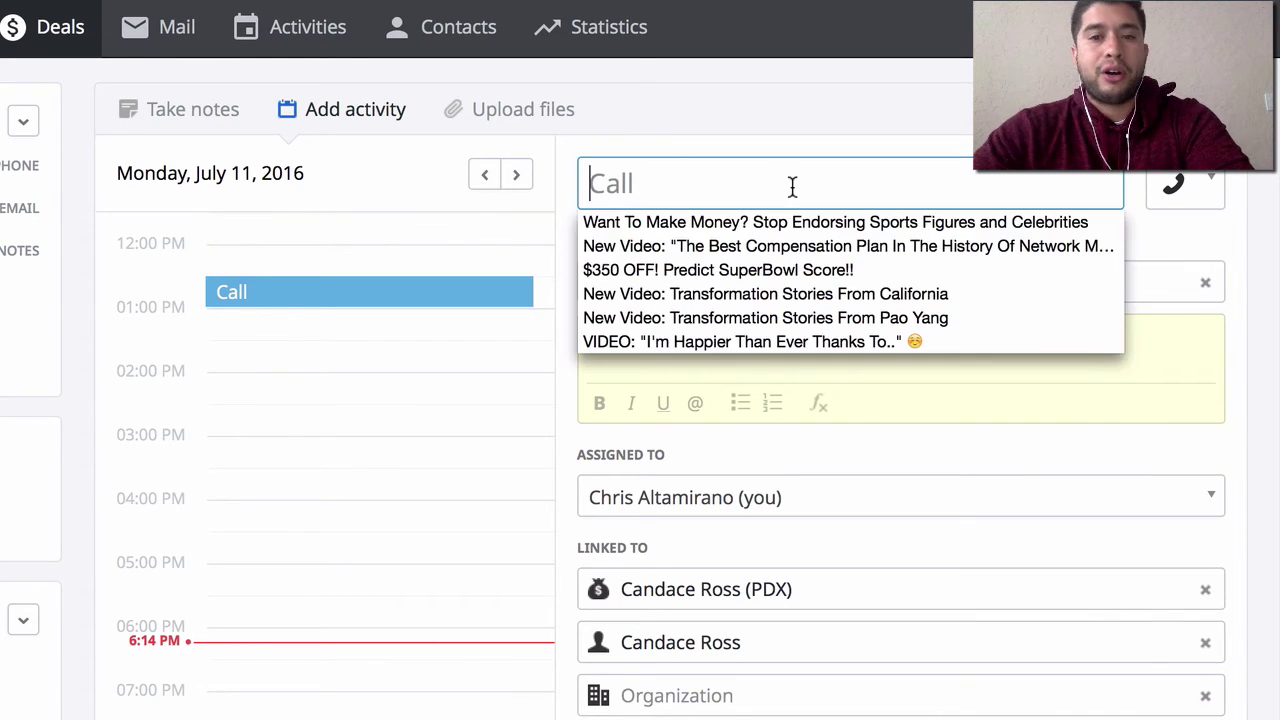
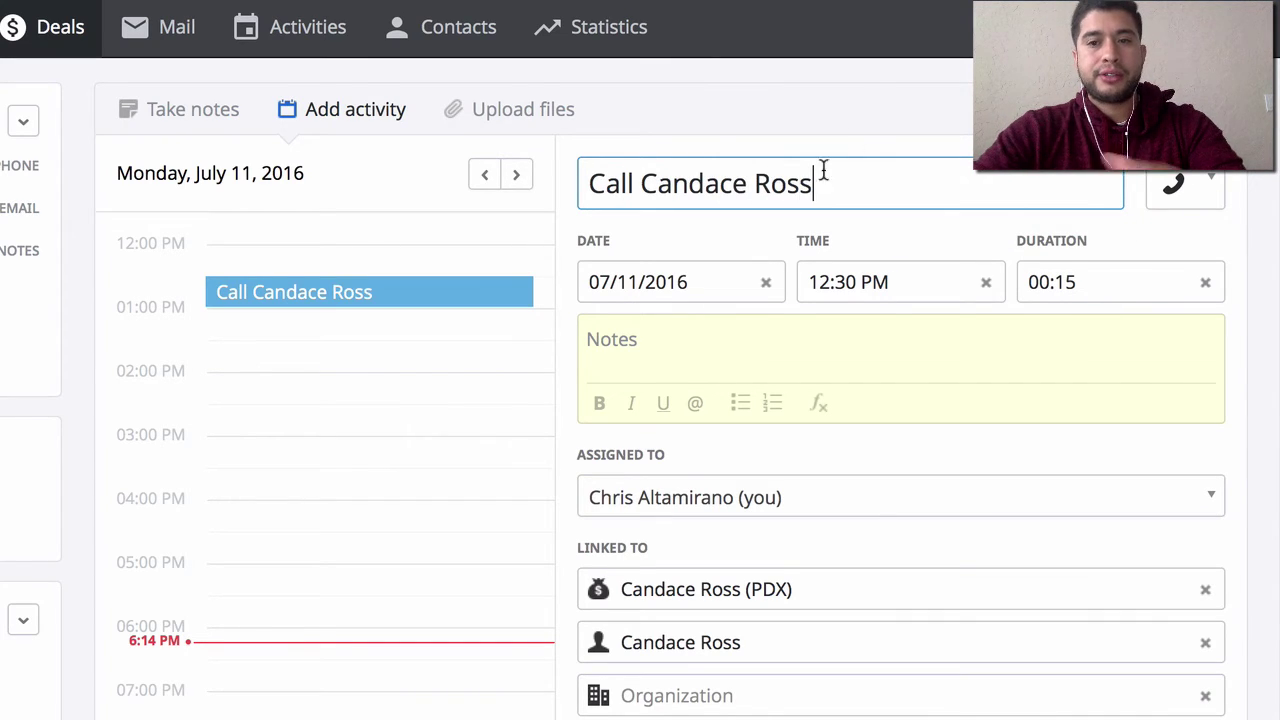
pyautogui.click(872, 98)
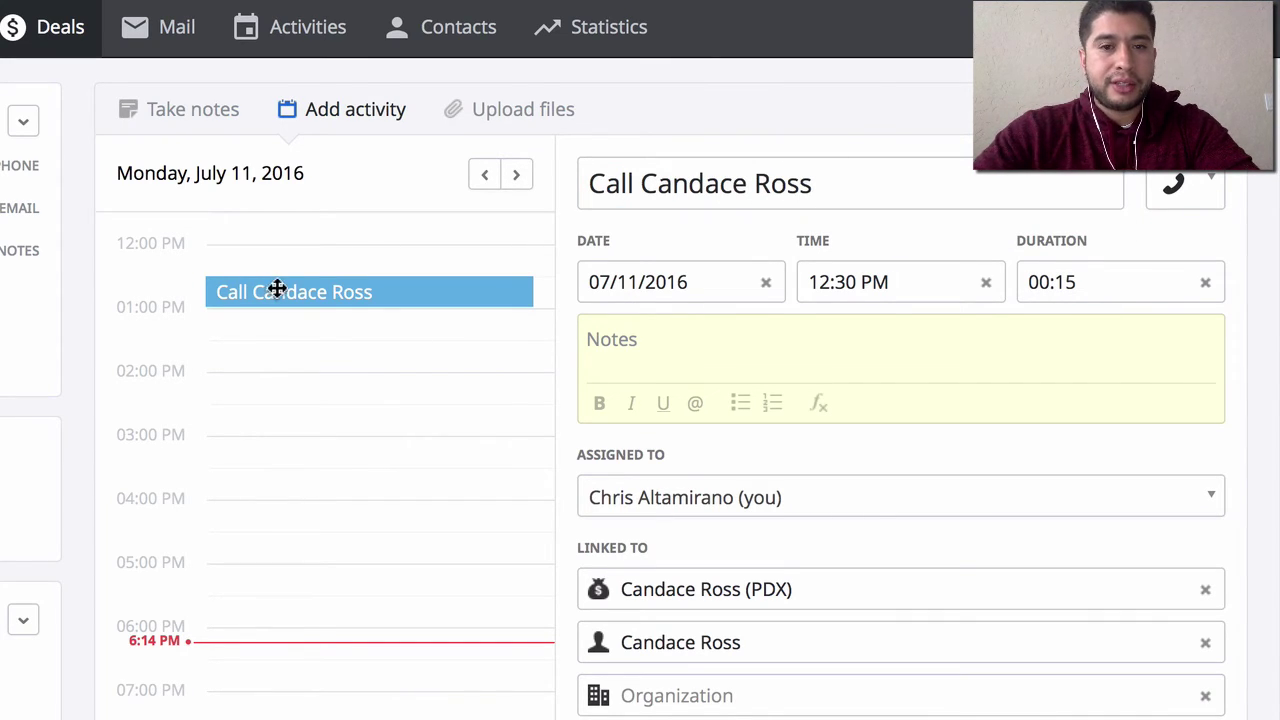
pyautogui.scroll(-1, 955, 452)
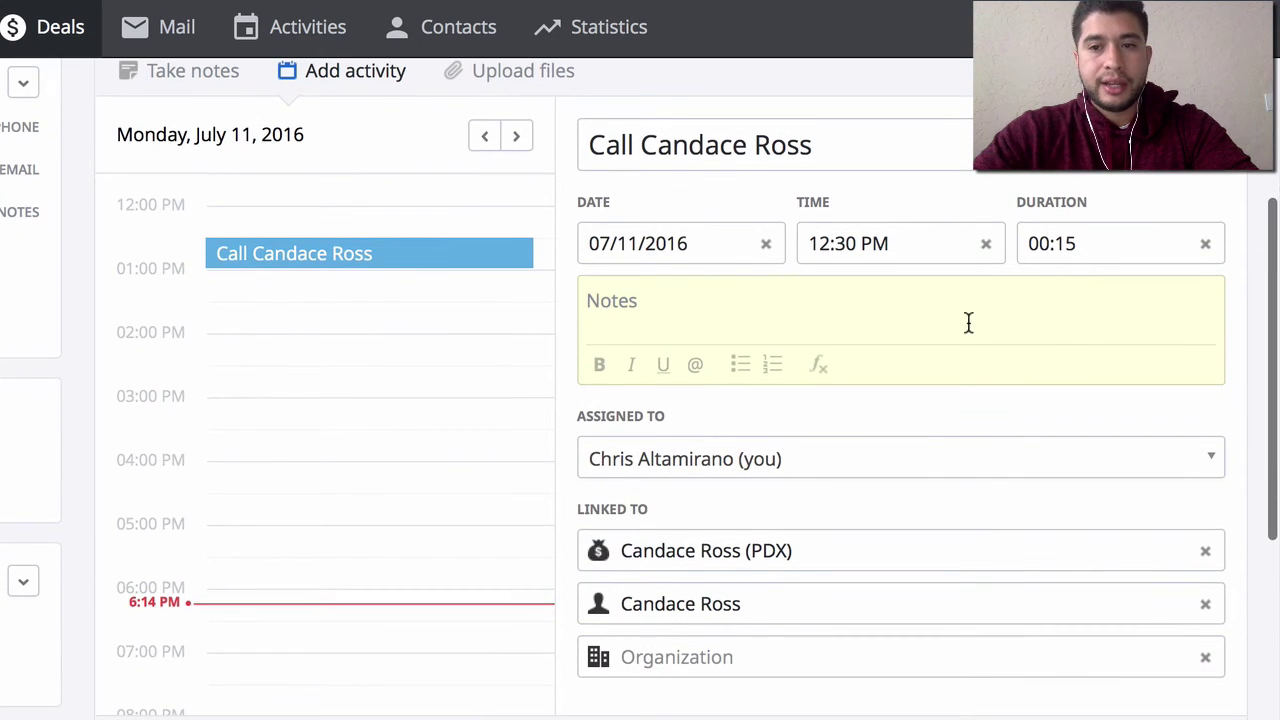
# - Write call notes: ask about her daughters and the wine festival, suggest coffee, build relationship first
pyautogui.click(969, 318)
pyautogui.write('Be sure to ask about her daughters, tell her')
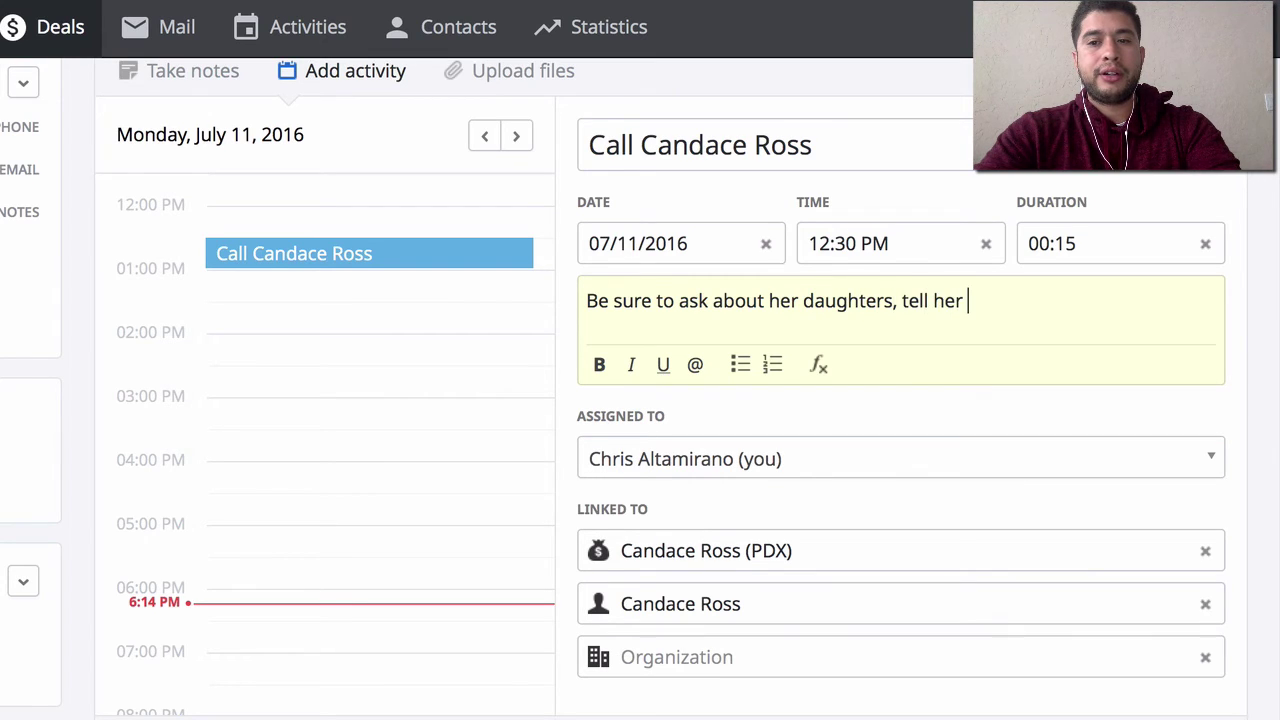
pyautogui.write(' how much fun we')
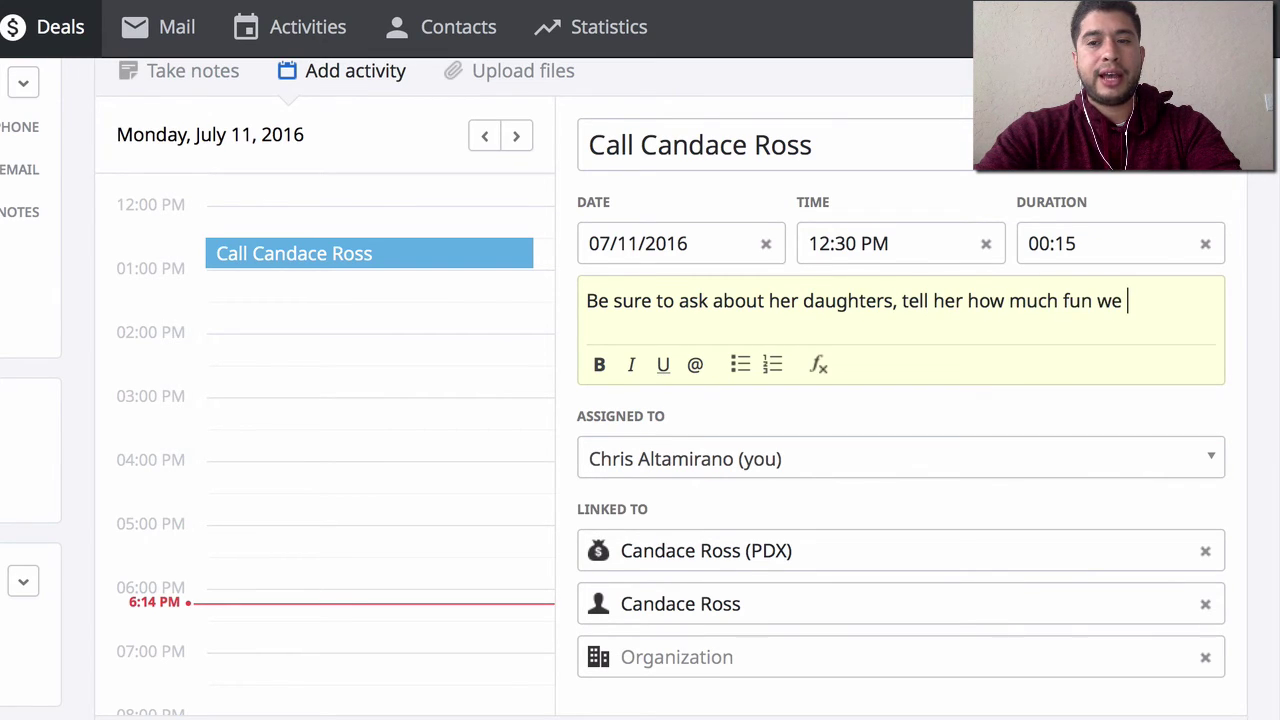
pyautogui.write(' had at the wine festival, and set up a secon')
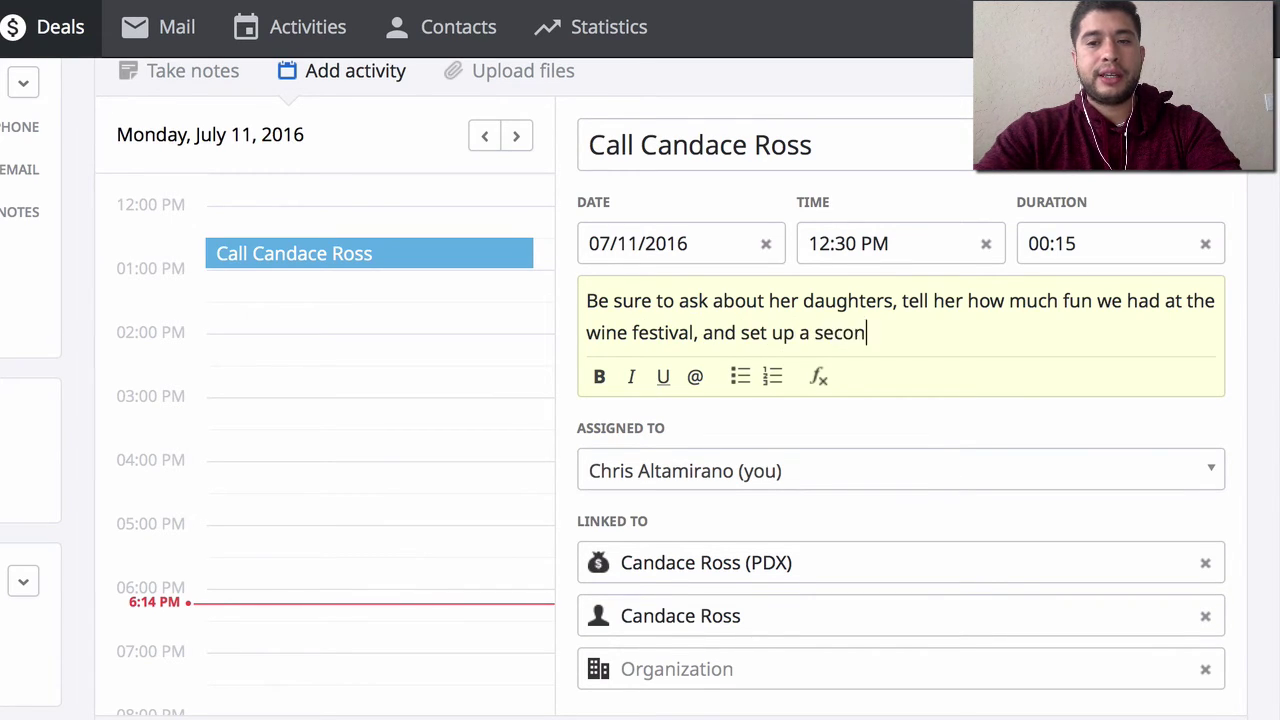
pyautogui.write('d contact to ')
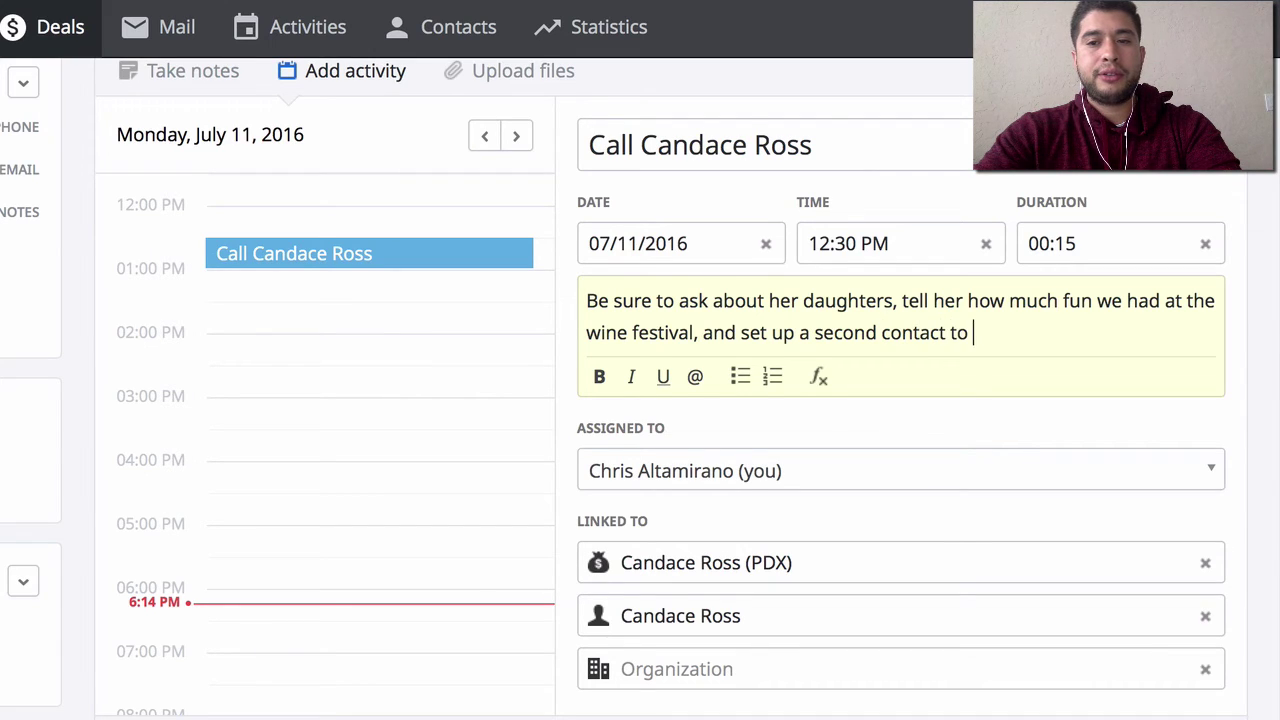
pyautogui.write('possibly meet up ')
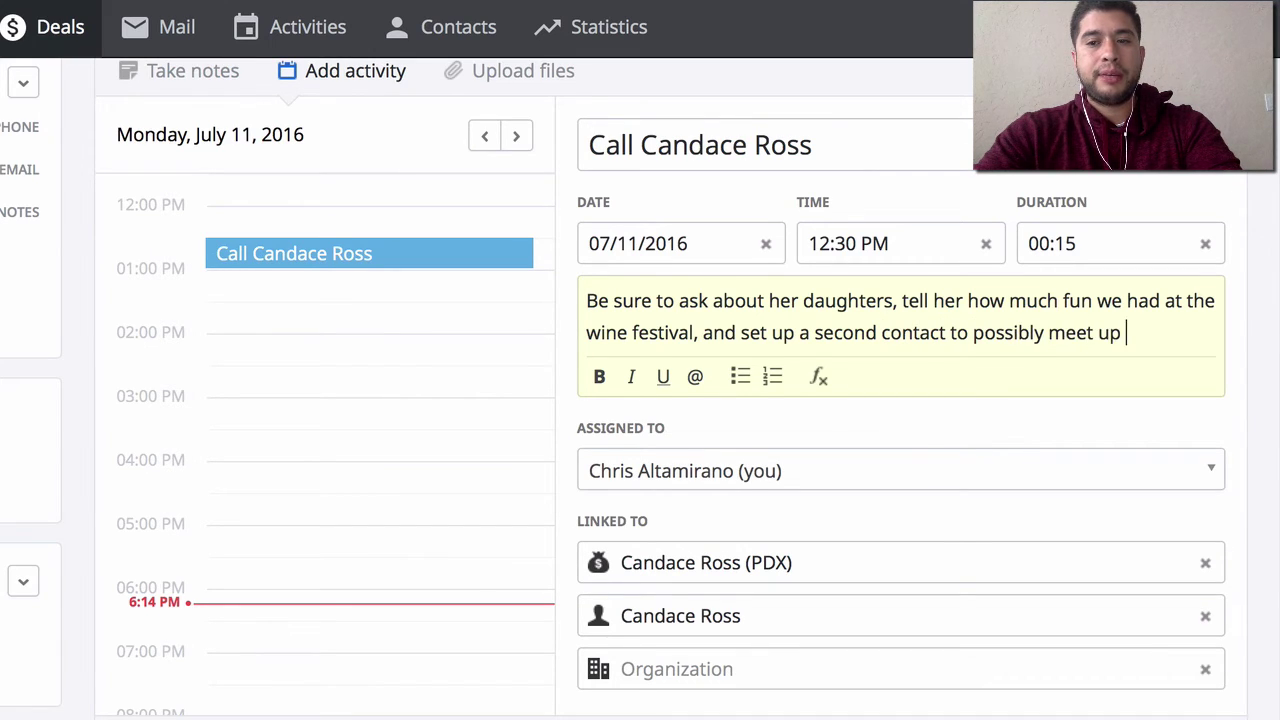
pyautogui.write('for coffee')
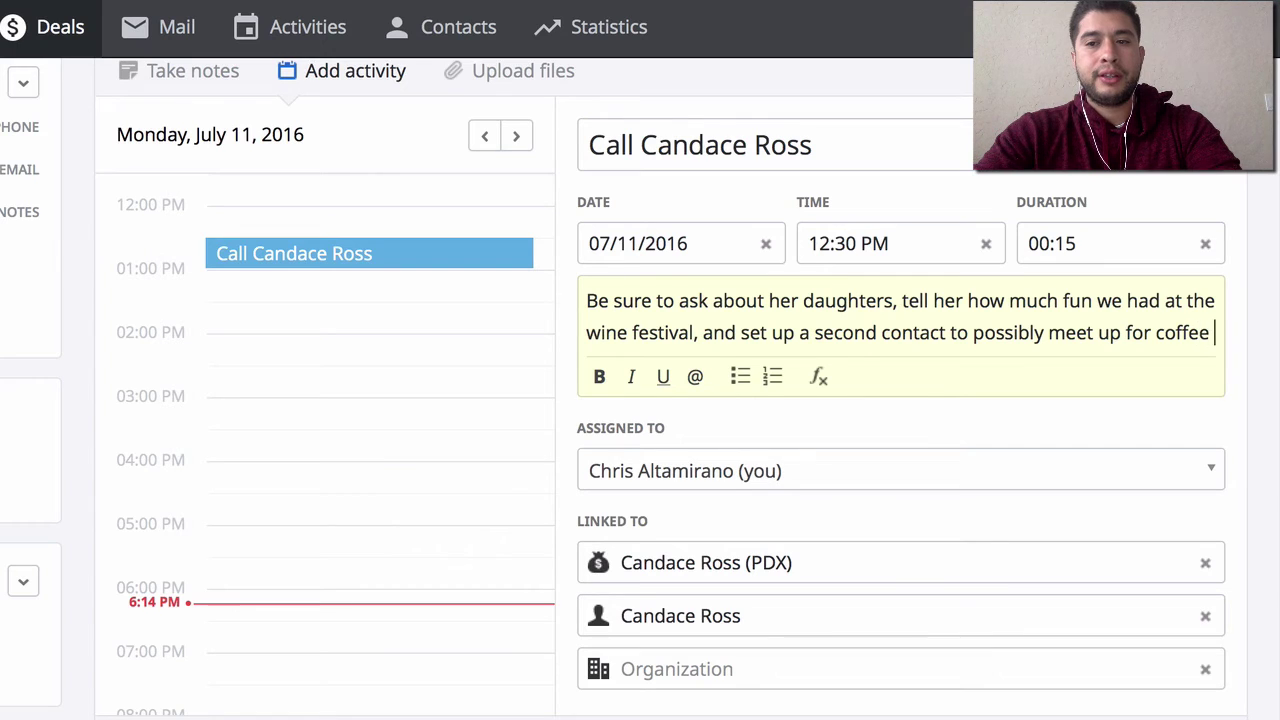
pyautogui.write('.')
pyautogui.press('BackSpace')
pyautogui.write('and then')
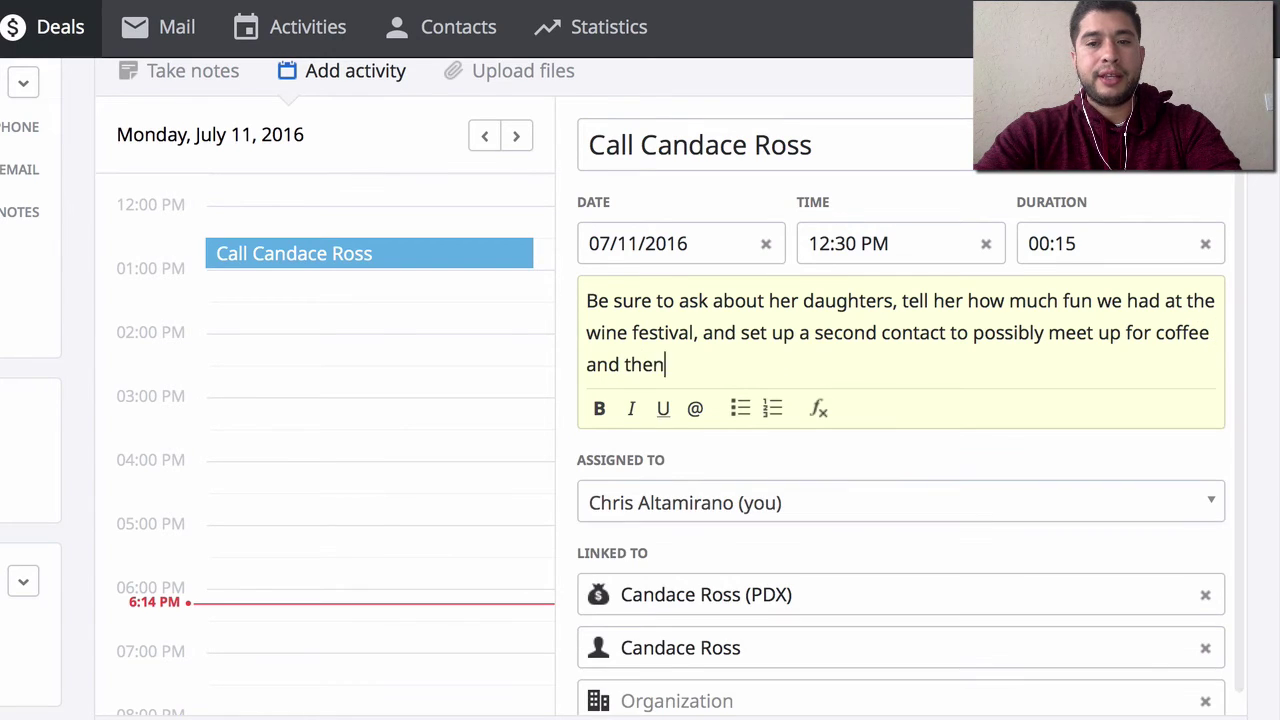
pyautogui.write(' slowly expose. ')
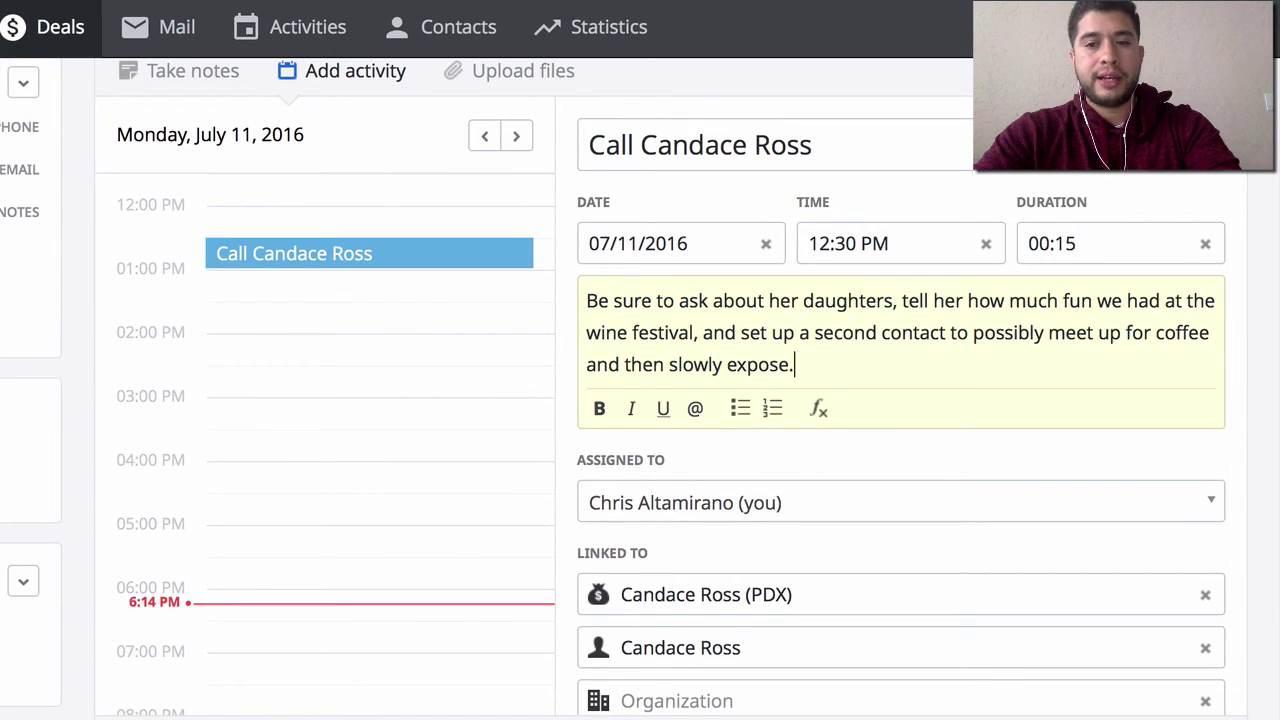
pyautogui.write('Relationship')
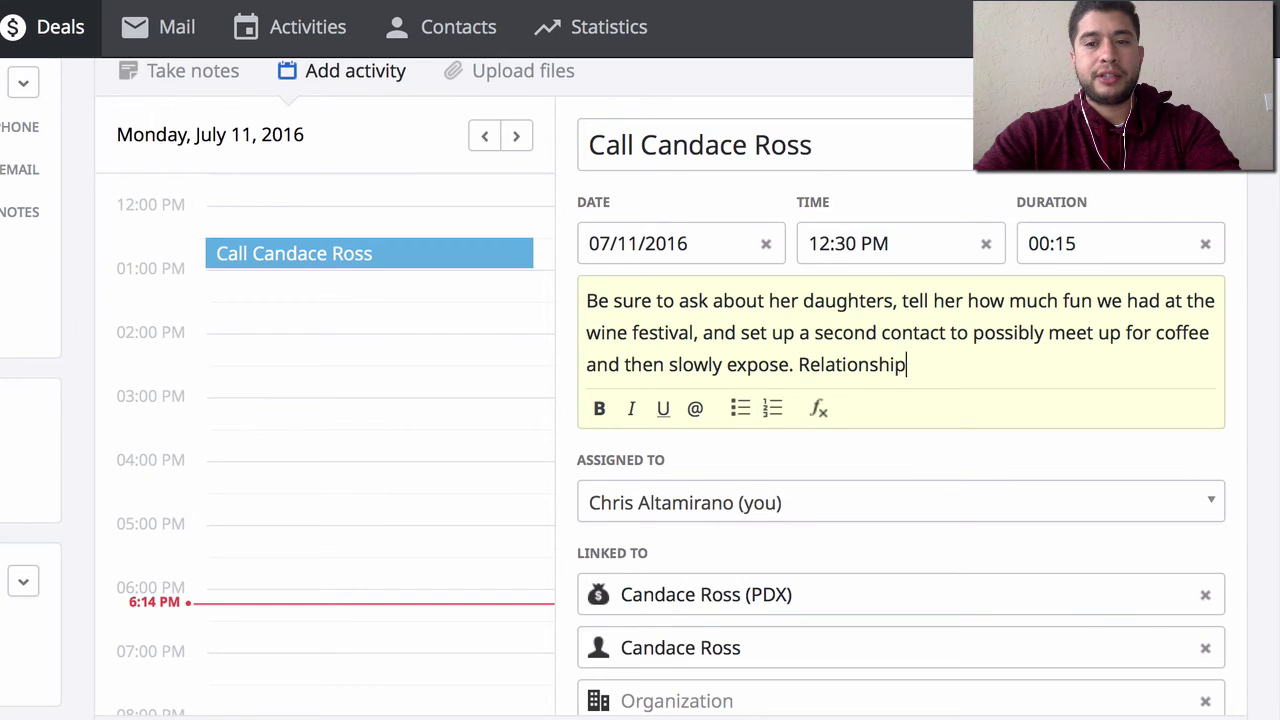
pyautogui.write(' build first.')
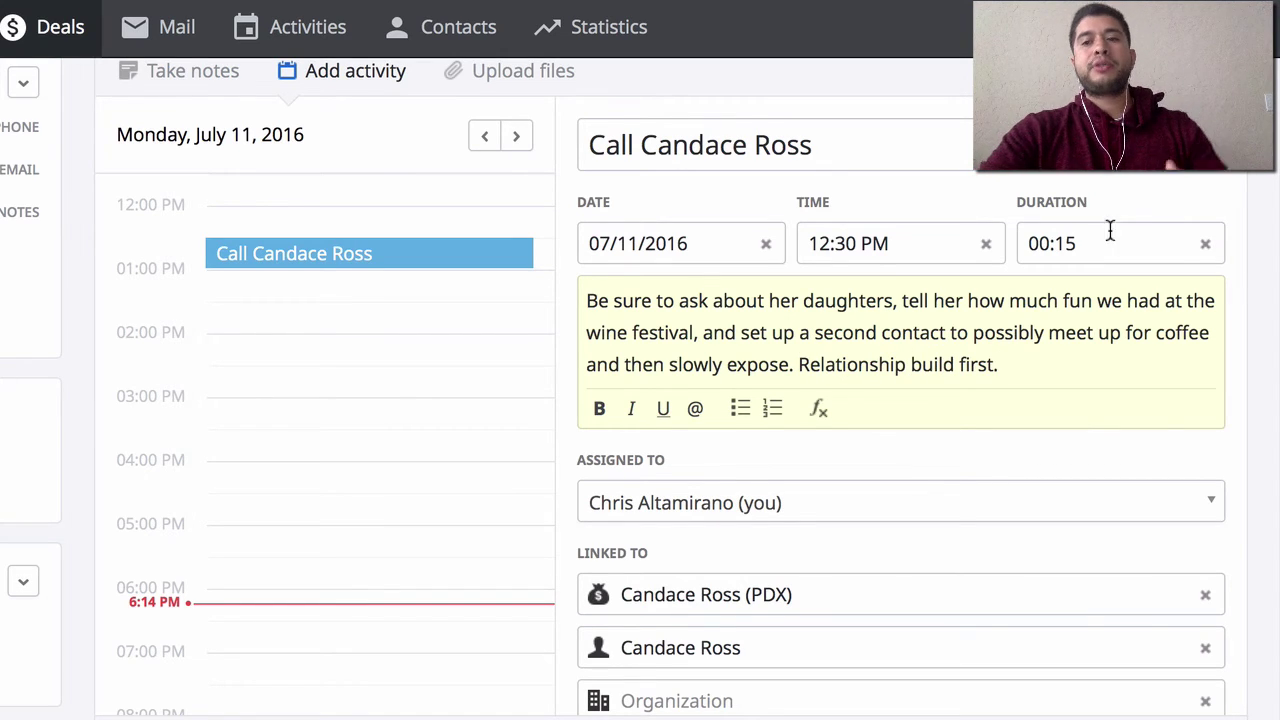
pyautogui.click(1155, 212)
pyautogui.click(1220, 197)
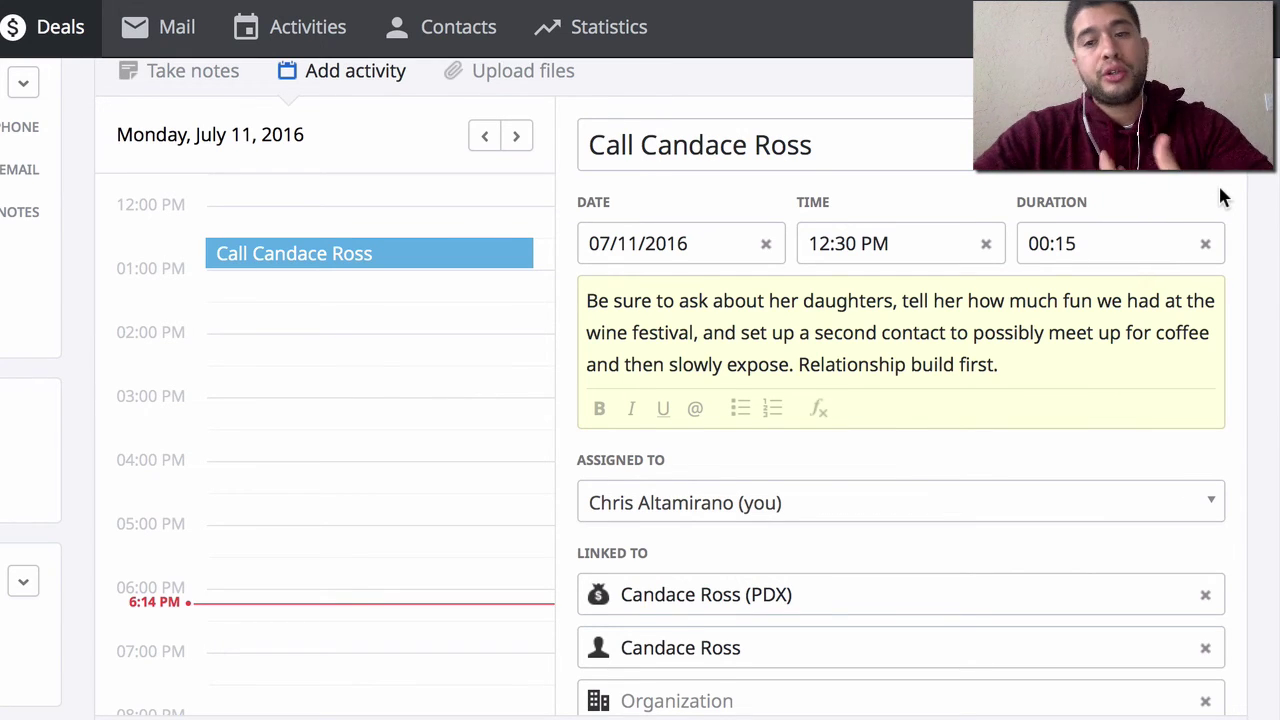
pyautogui.click(1011, 362)
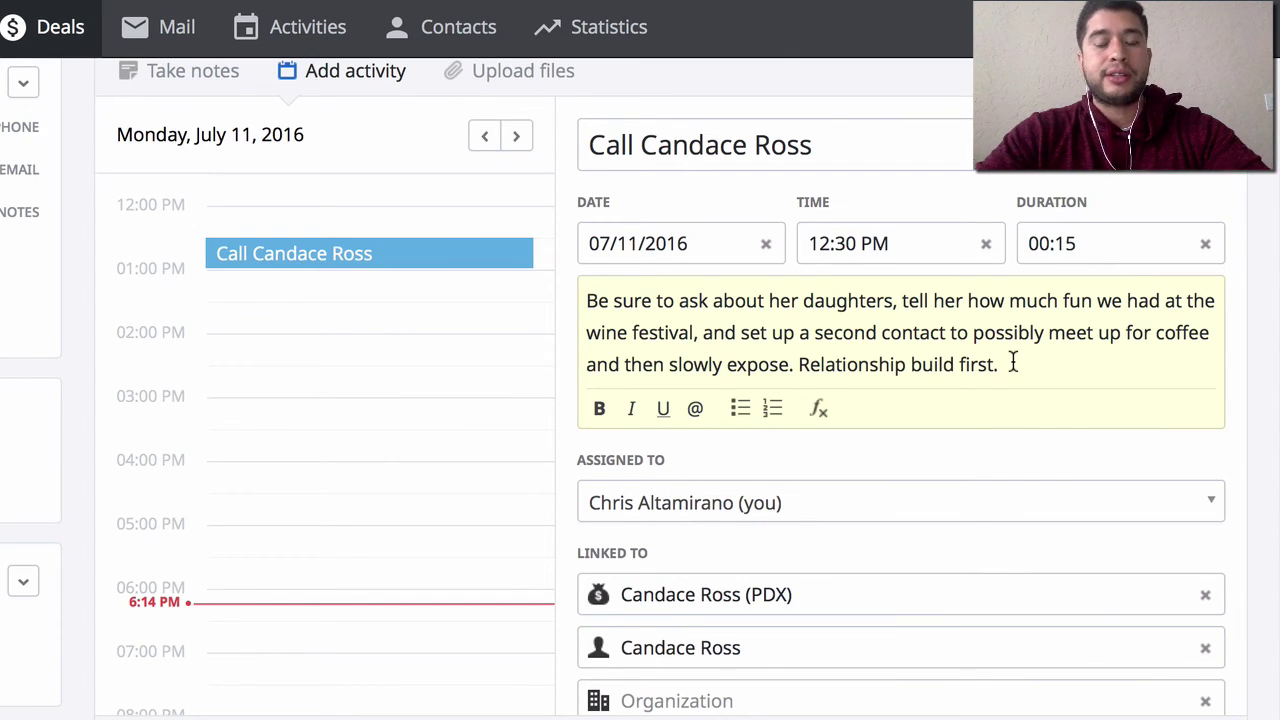
pyautogui.scroll(-1, 1070, 464)
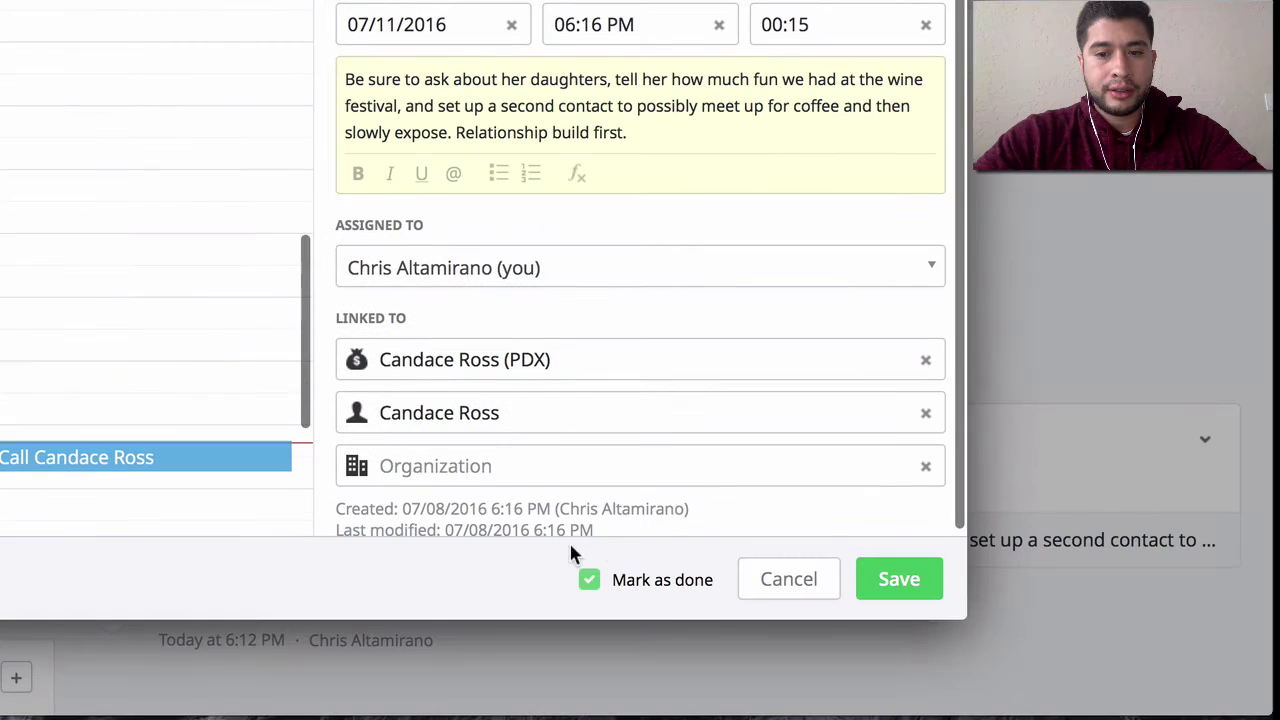
# - Save the call as a planned, not-done activity, then go back to the Deals pipeline board
pyautogui.click(589, 580)
pyautogui.click(899, 580)
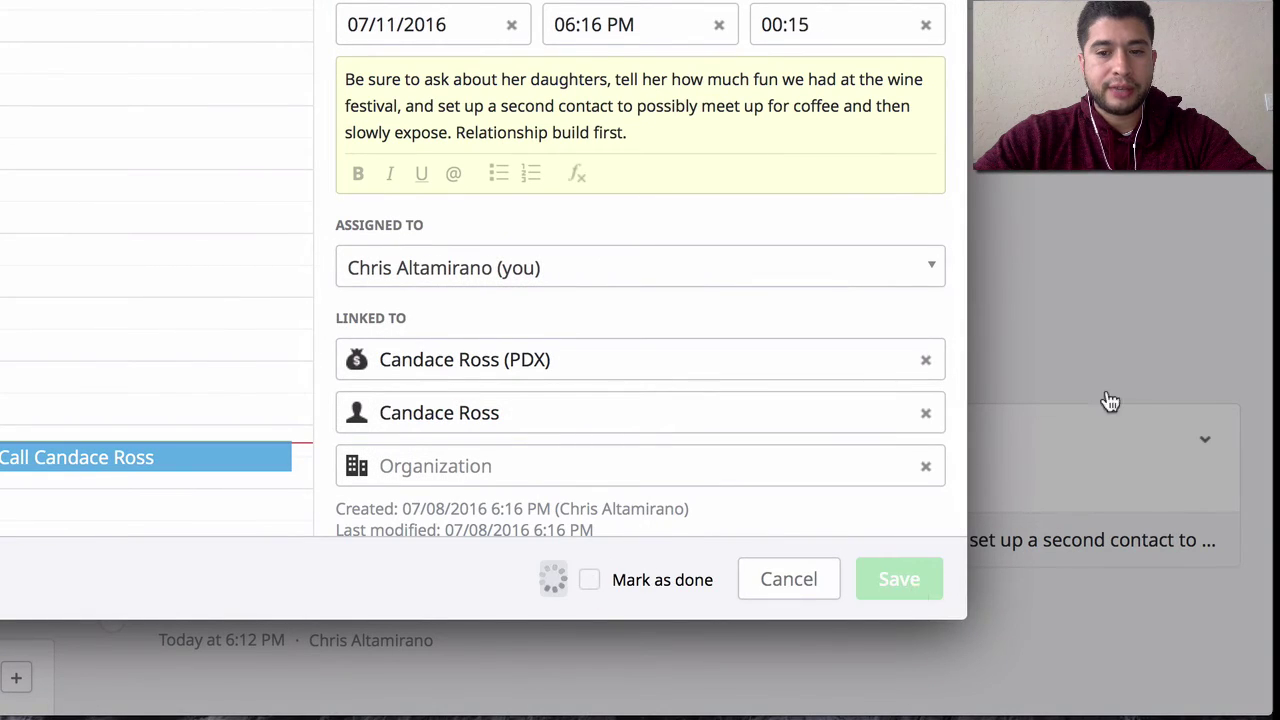
pyautogui.scroll(-3, 502, 538)
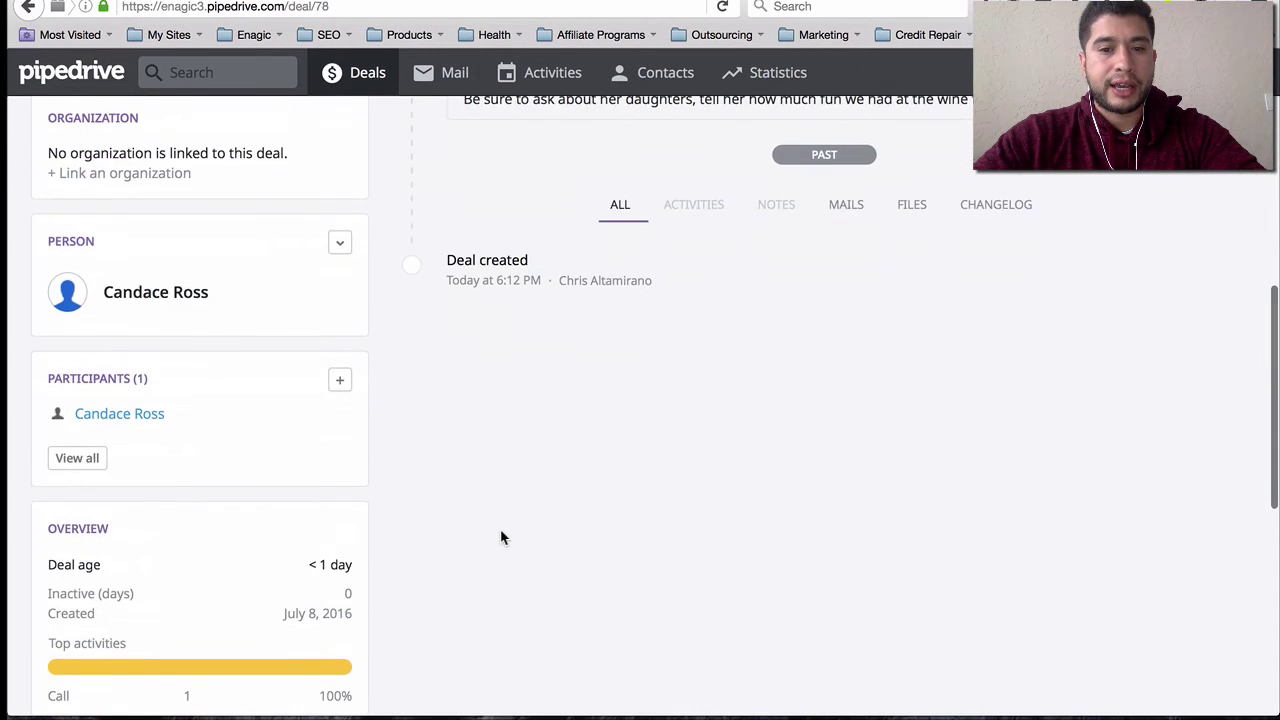
pyautogui.scroll(5, 502, 538)
pyautogui.click(370, 86)
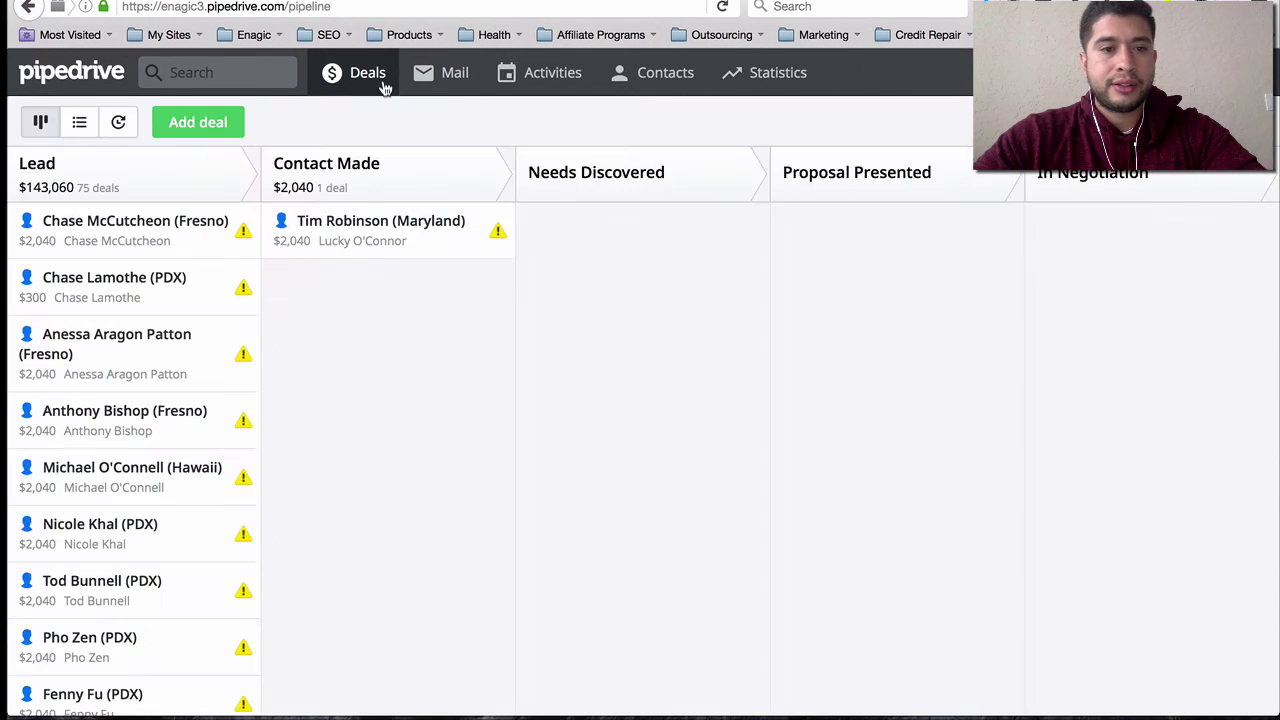
pyautogui.scroll(-15, 103, 262)
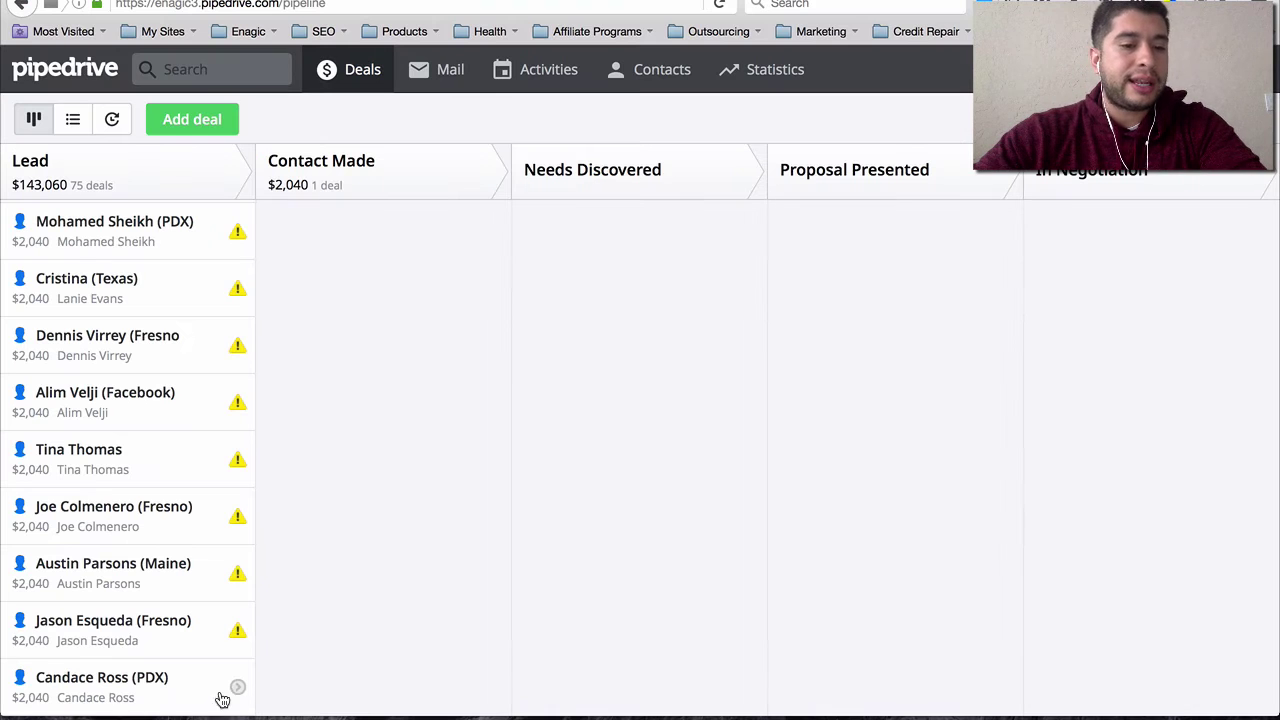
# - Drag the (PDX) deal card from Lead into Contact Made, then into Needs Discovered
pyautogui.moveTo(189, 685); pyautogui.dragTo(452, 221)
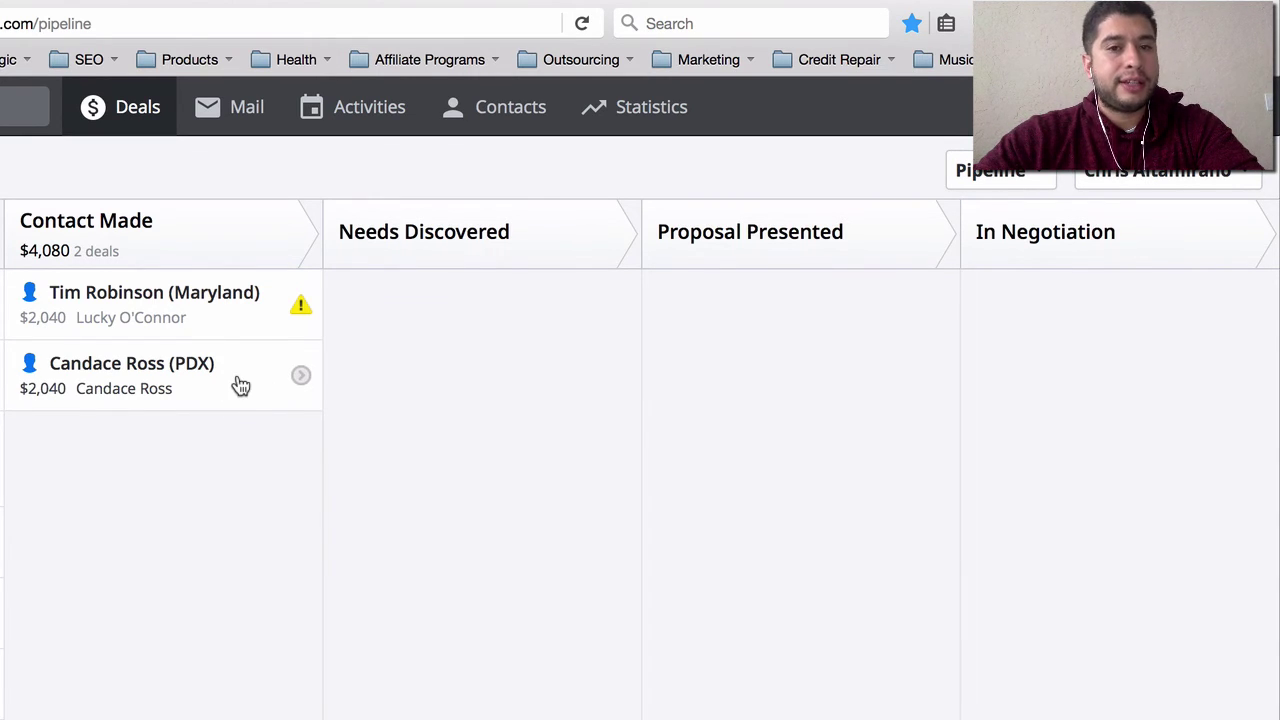
pyautogui.moveTo(241, 386); pyautogui.dragTo(558, 305)
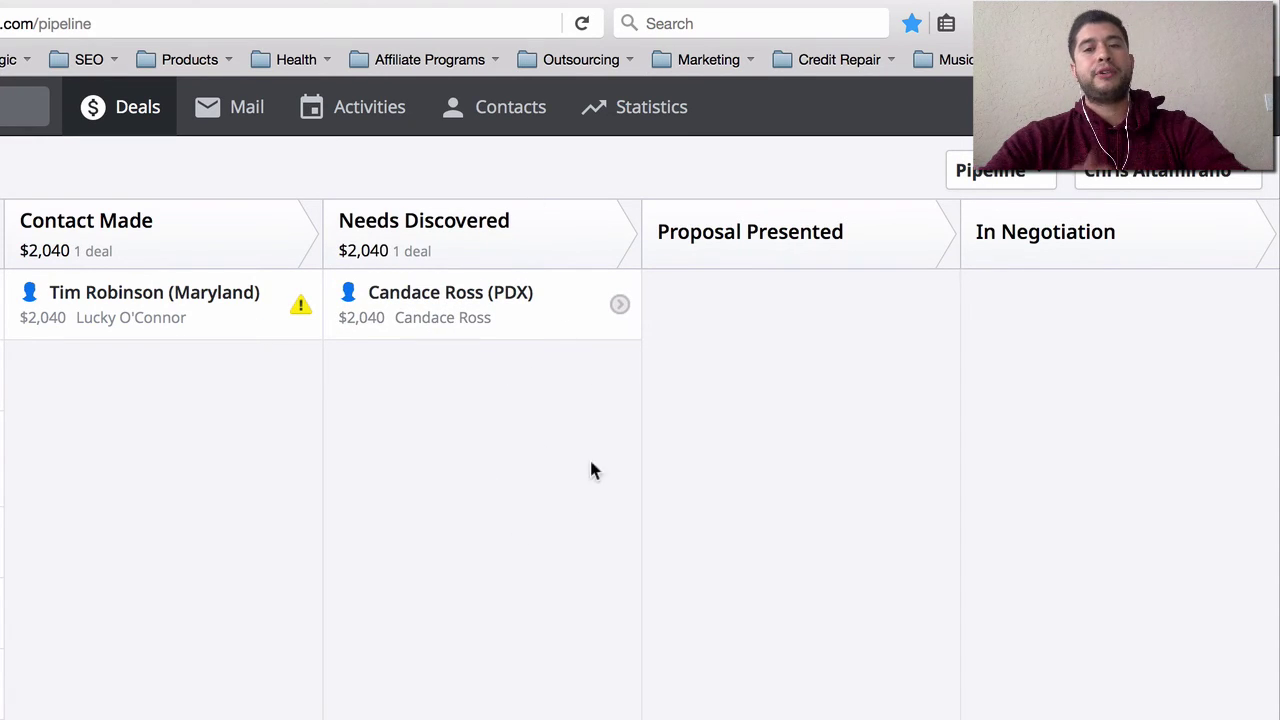
# - Review the (PDX) deal's planned call on its page, then drag the deal into Proposal Presented
pyautogui.click(572, 315)
pyautogui.scroll(-3, 890, 466)
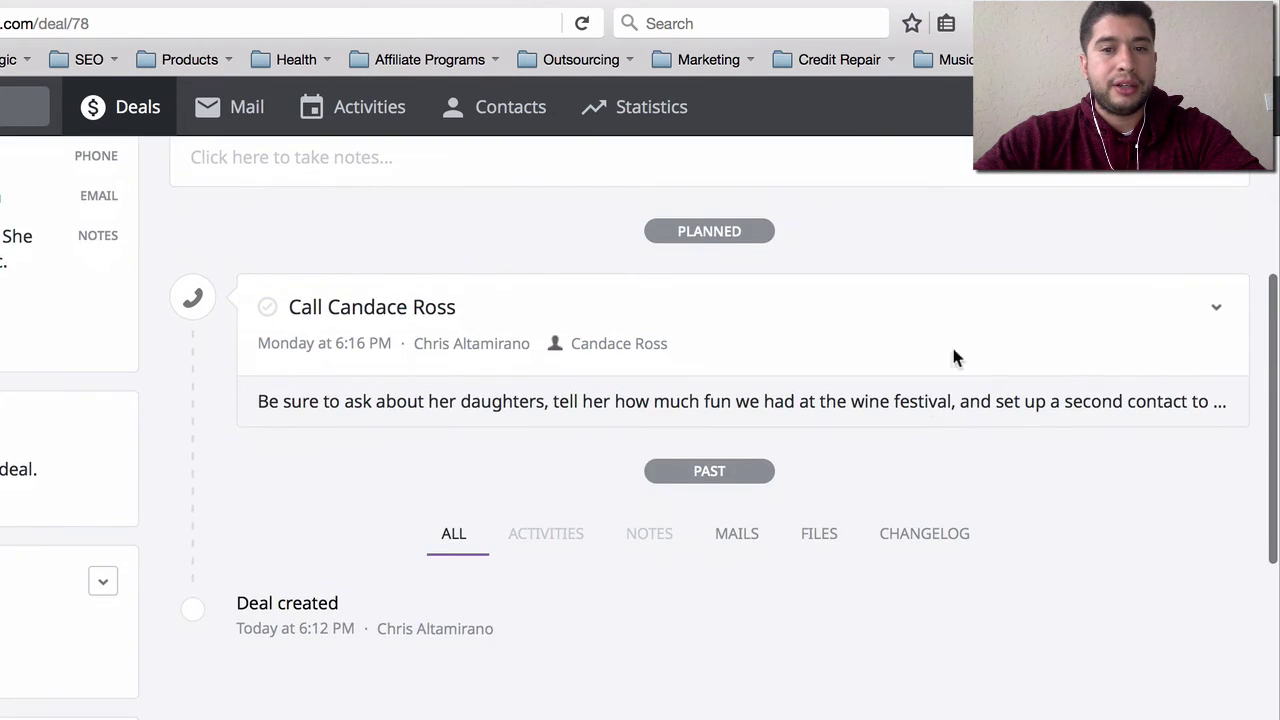
pyautogui.scroll(3, 960, 345)
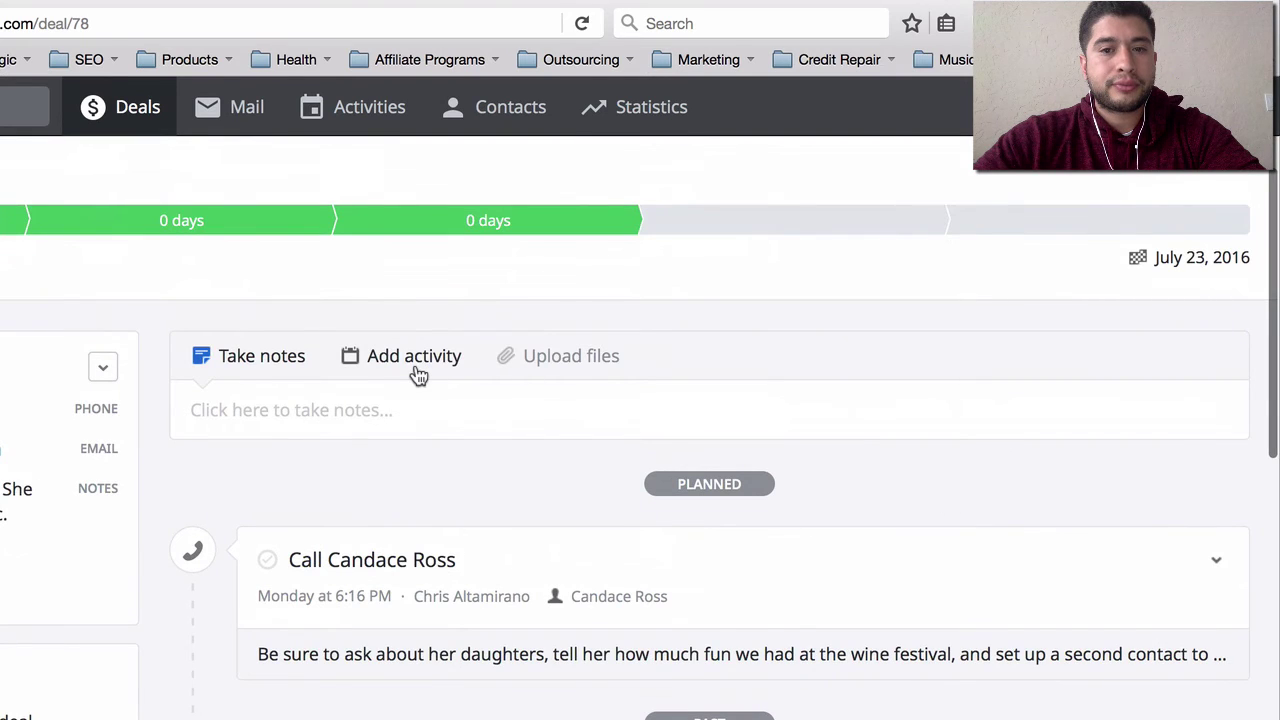
pyautogui.click(415, 373)
pyautogui.click(835, 572)
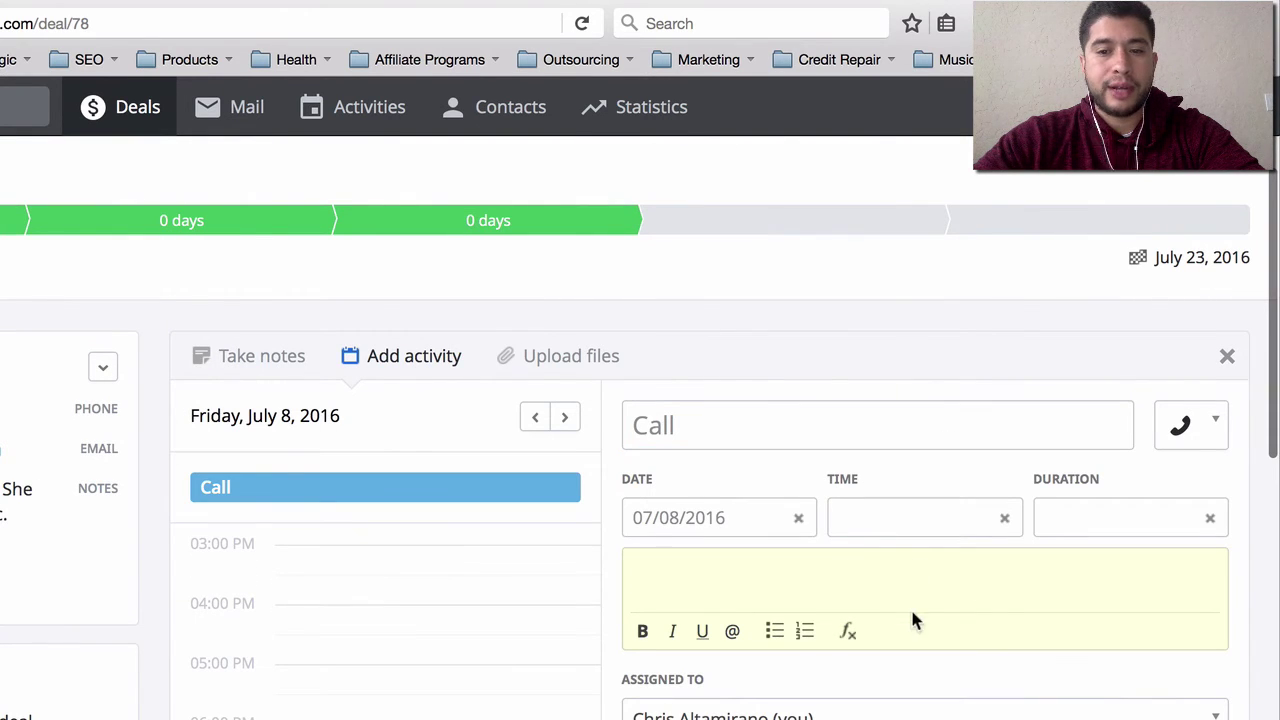
pyautogui.scroll(-5, 1006, 620)
pyautogui.scroll(5, 1005, 624)
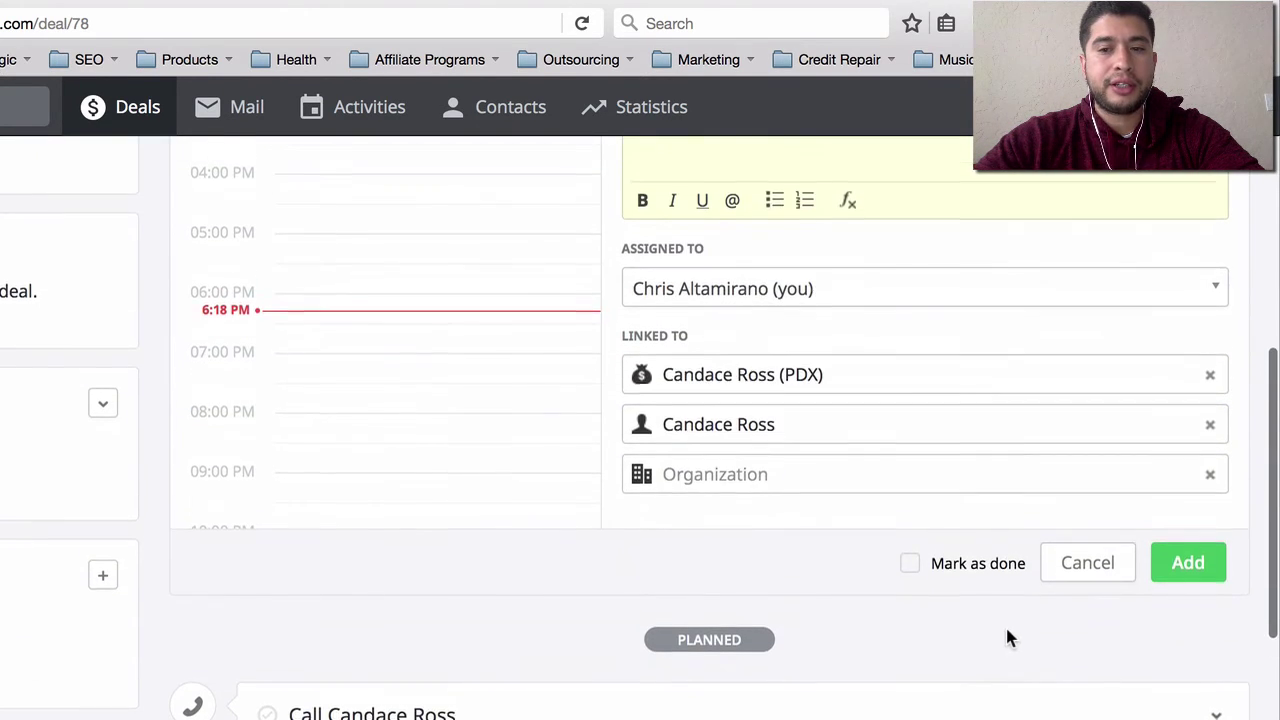
pyautogui.click(140, 118)
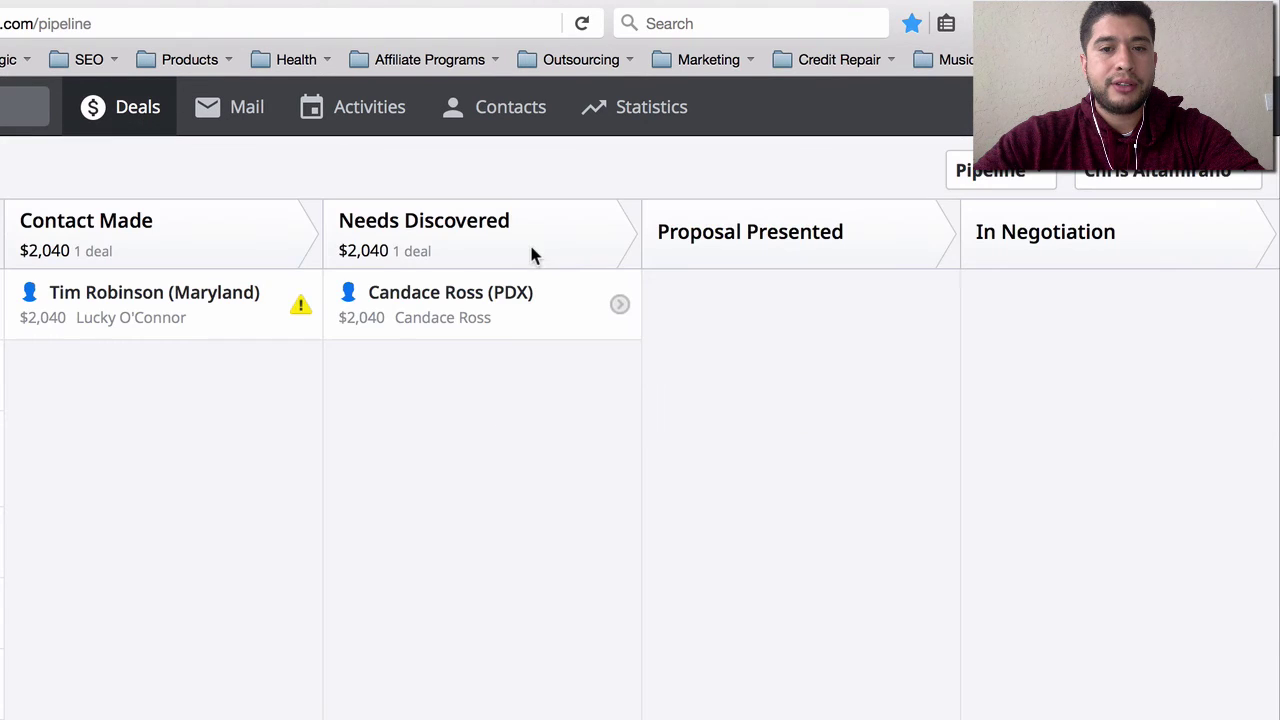
pyautogui.moveTo(472, 298); pyautogui.dragTo(788, 302)
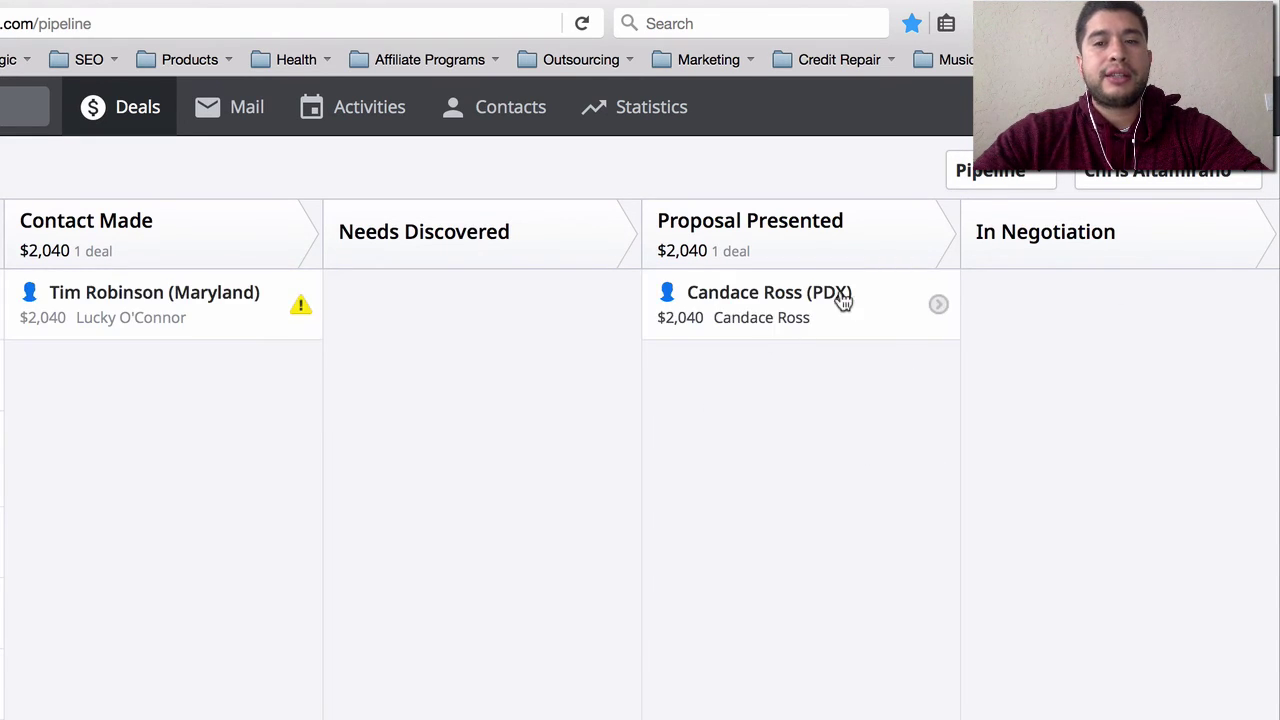
# - Move the (PDX) deal into In Negotiation and open the Statistics dropdown
pyautogui.moveTo(851, 303); pyautogui.dragTo(1174, 306)
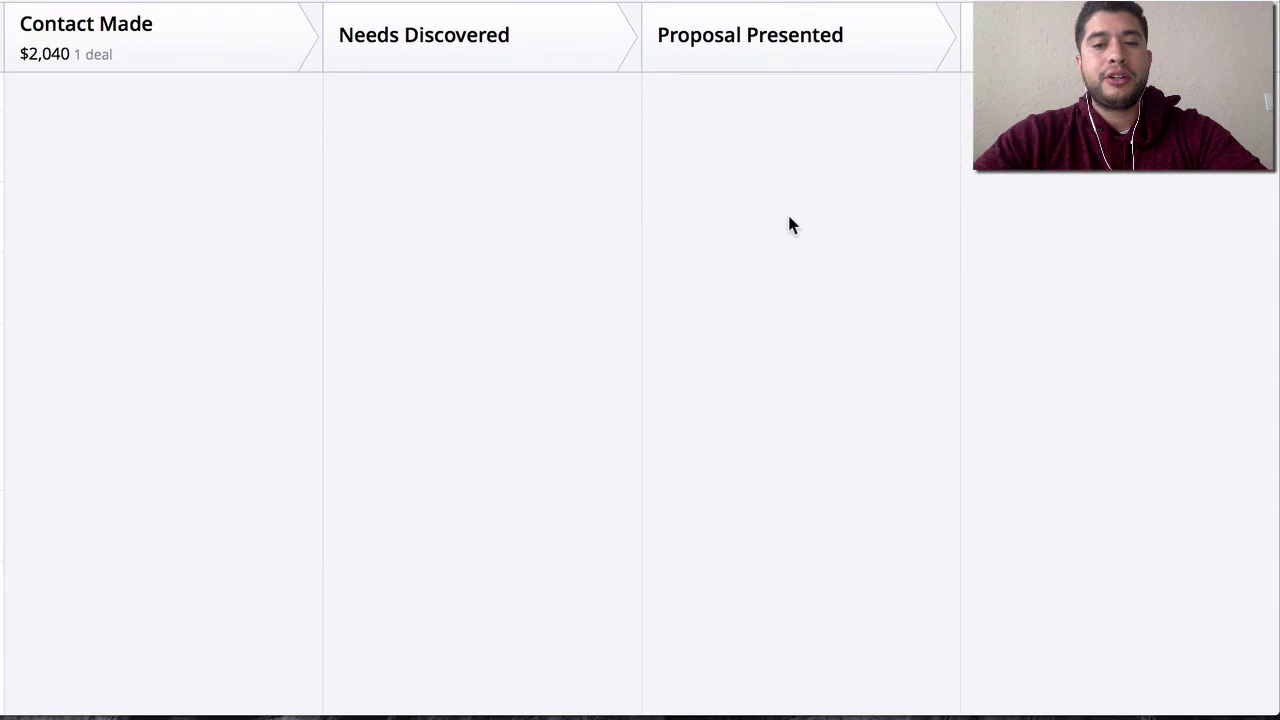
pyautogui.moveTo(1120, 100); pyautogui.dragTo(1158, 111)
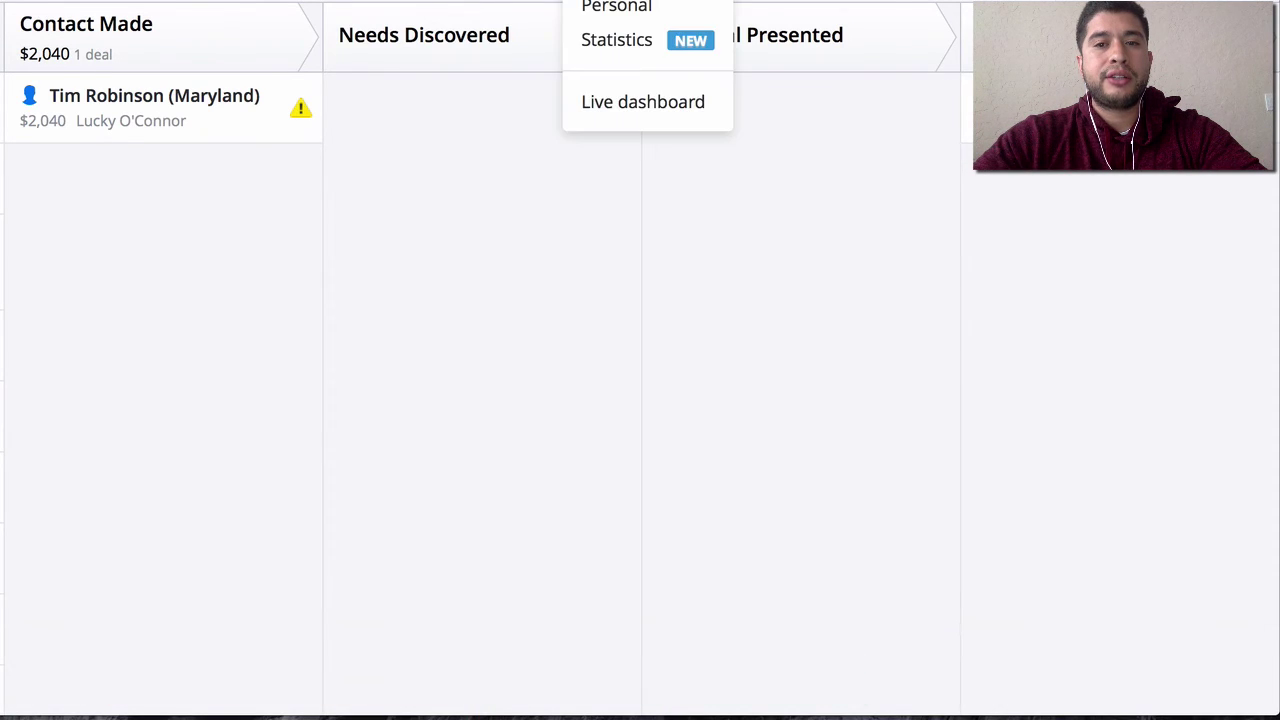
pyautogui.click(627, 86)
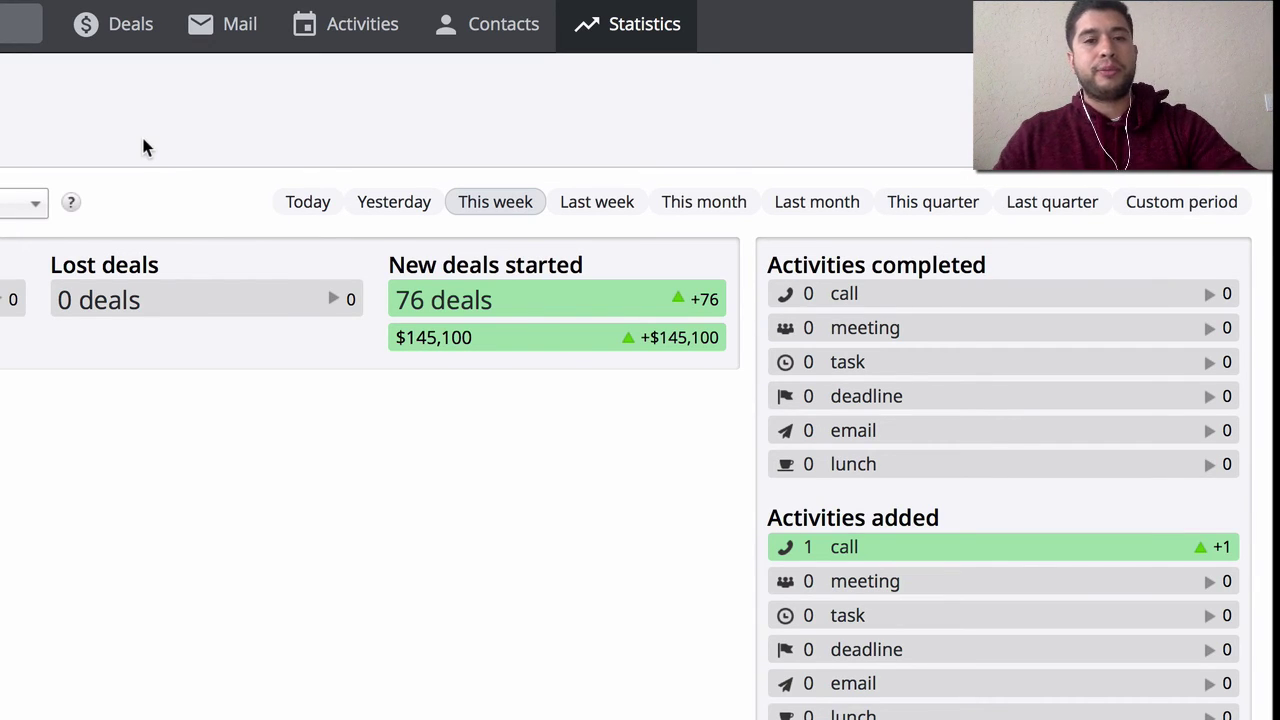
pyautogui.click(128, 36)
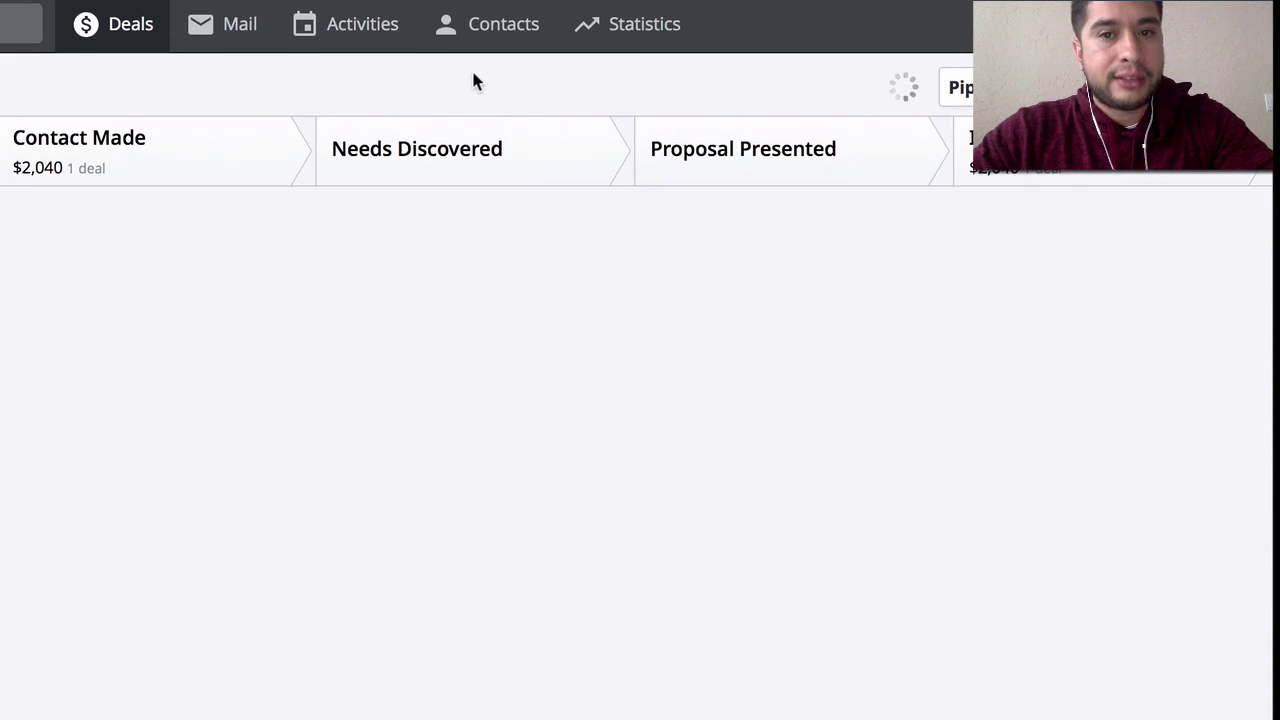
pyautogui.click(500, 30)
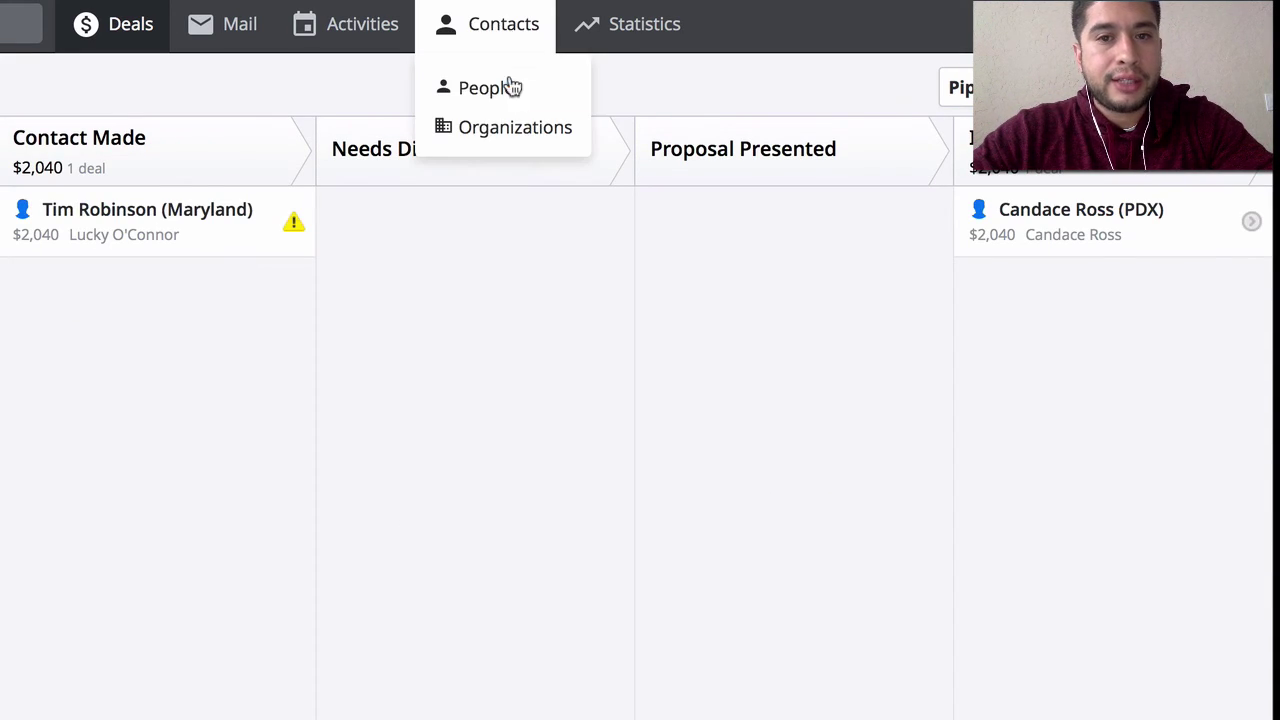
pyautogui.click(497, 129)
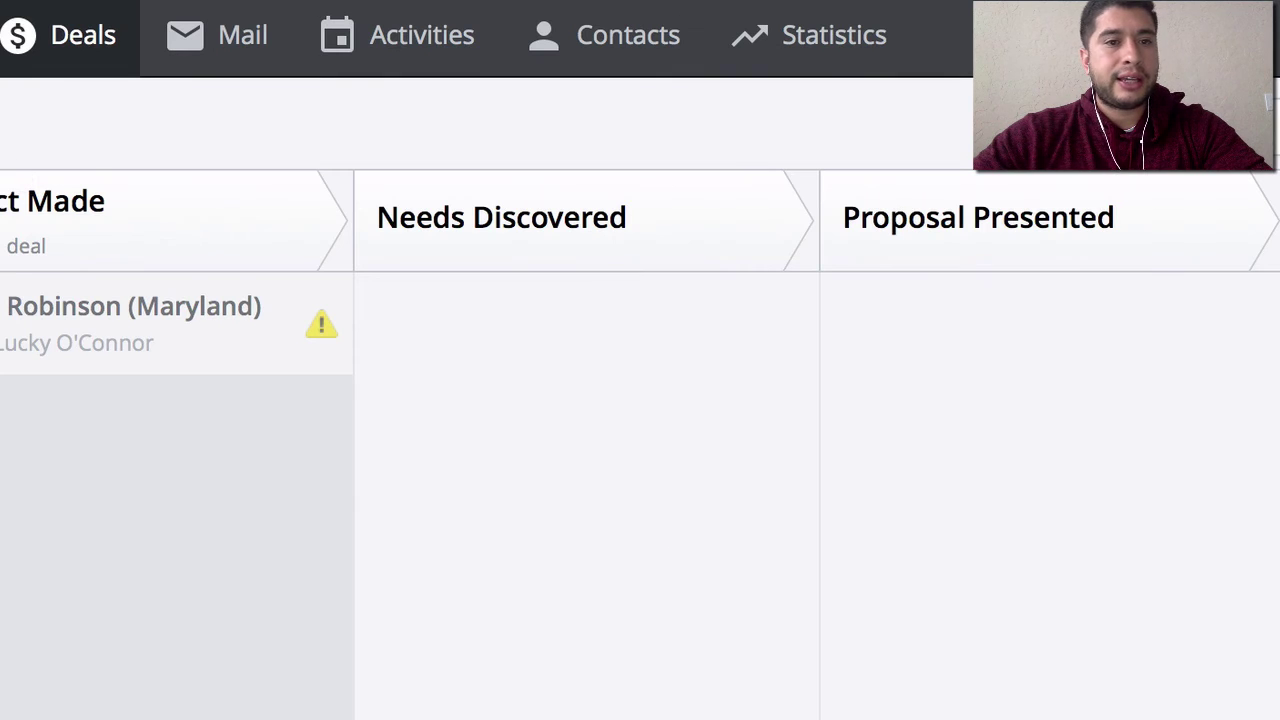
# - Start a new deal for a new contact, ending its title with (PDX), under a new organization
pyautogui.press('d')
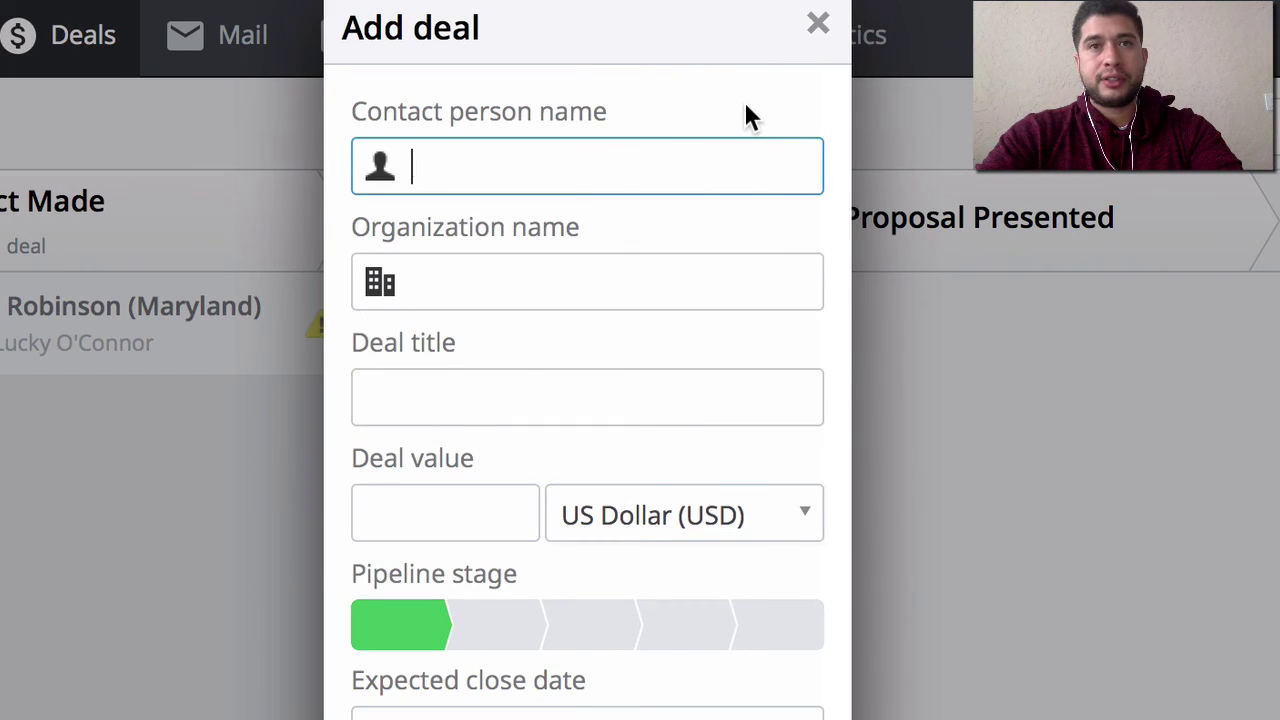
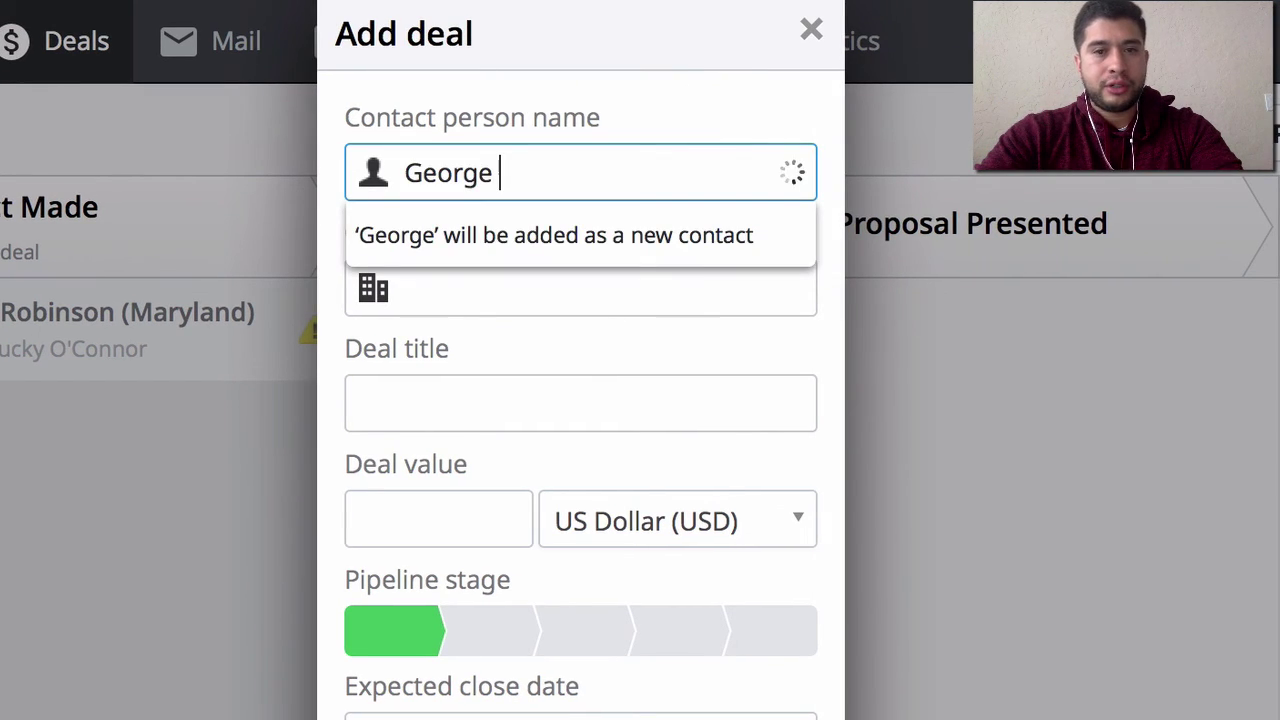
pyautogui.press('Tab')
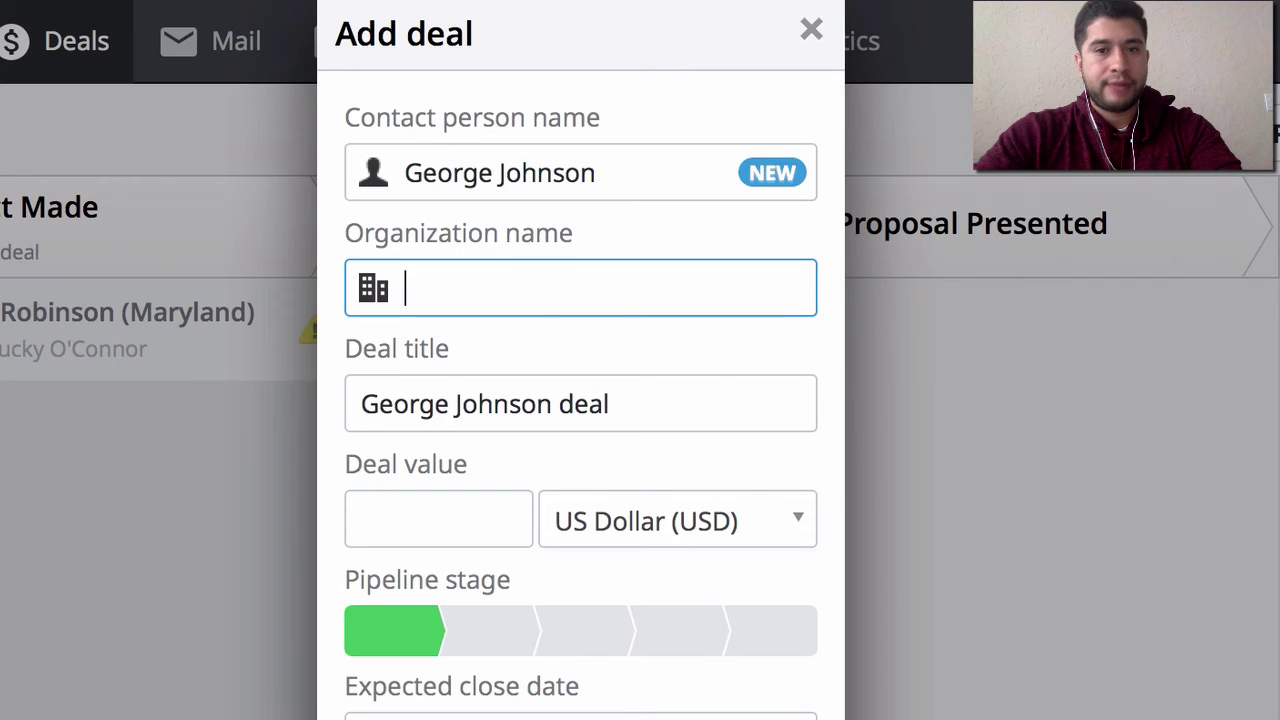
pyautogui.click(650, 407)
pyautogui.press('BackSpace')
pyautogui.press('BackSpace')
pyautogui.press('BackSpace')
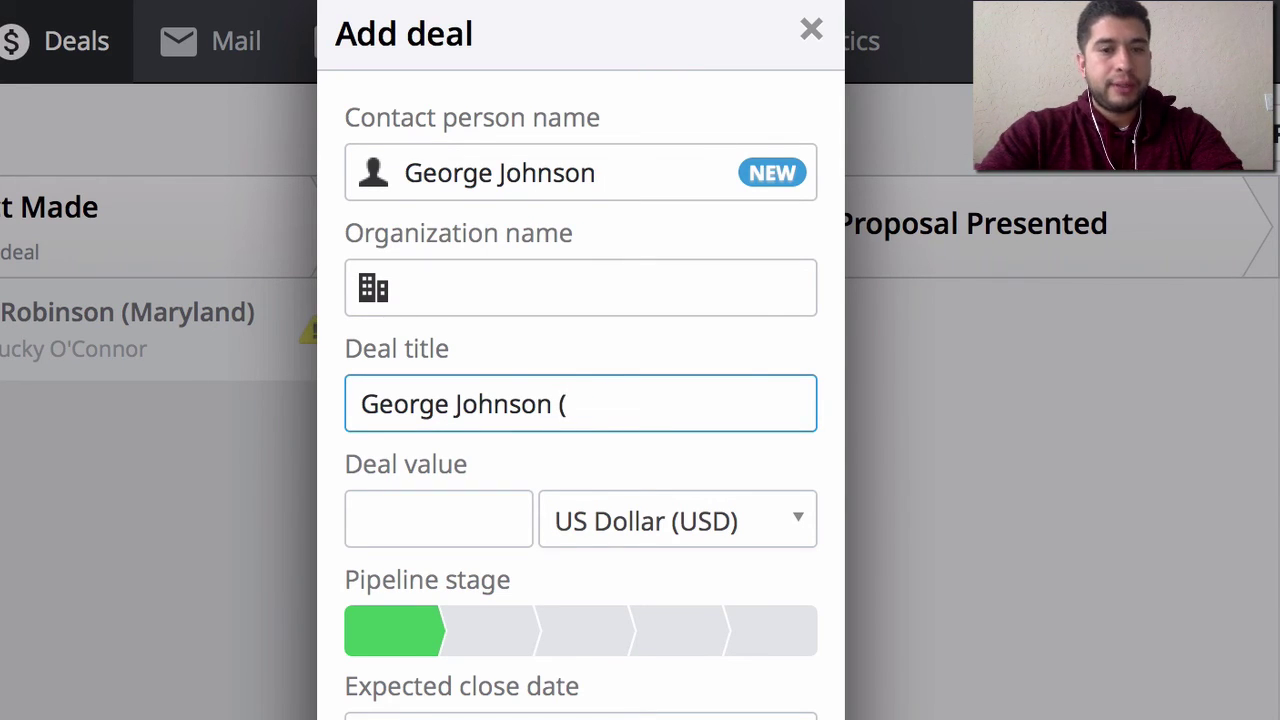
pyautogui.write('(PDX')
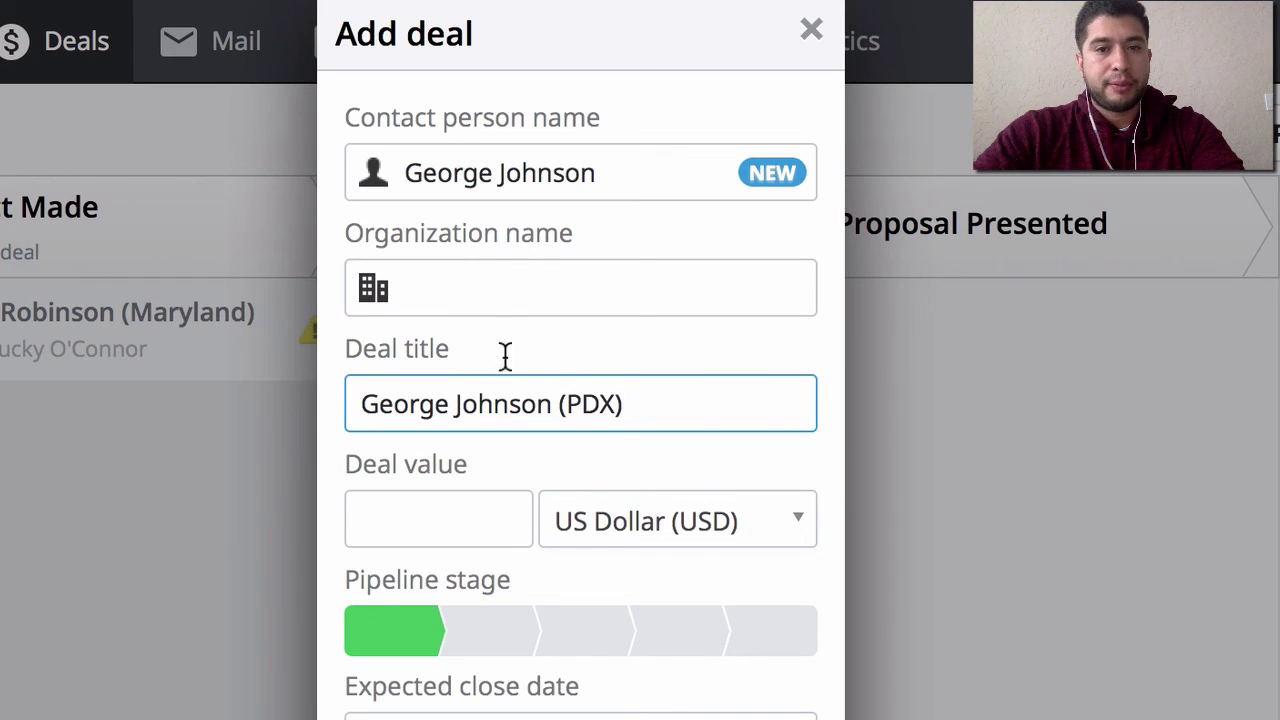
pyautogui.click(521, 276)
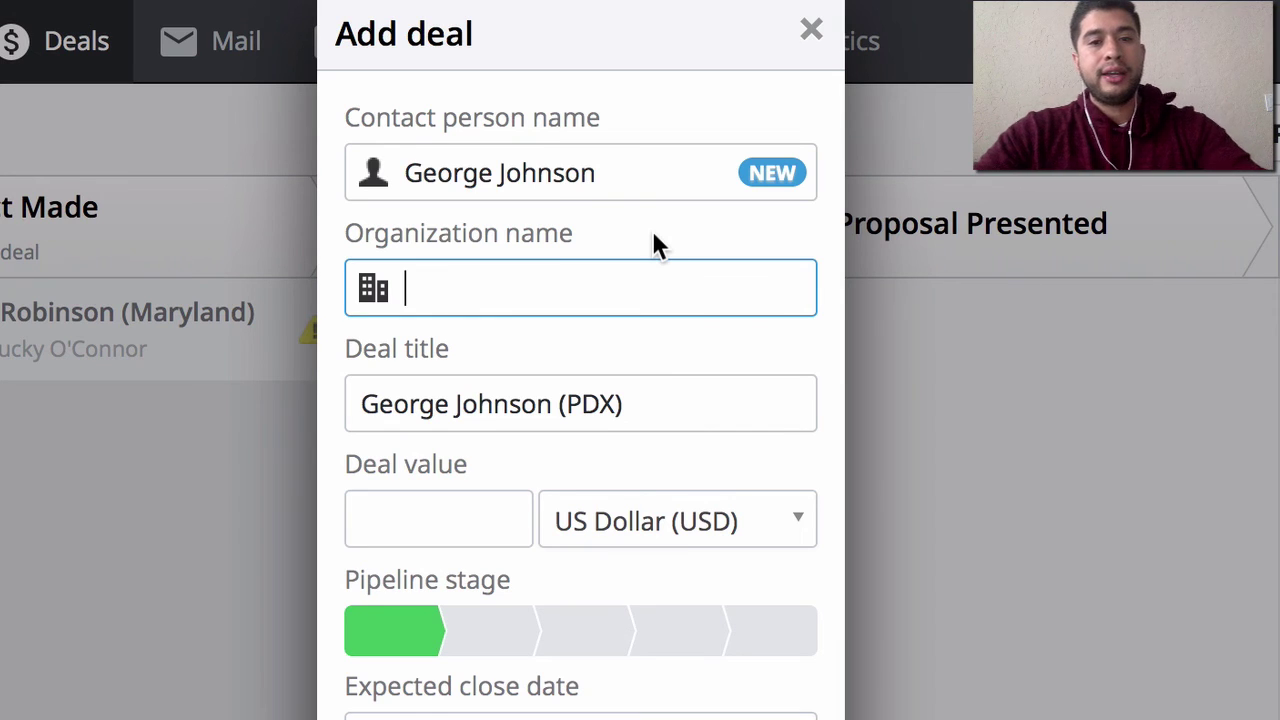
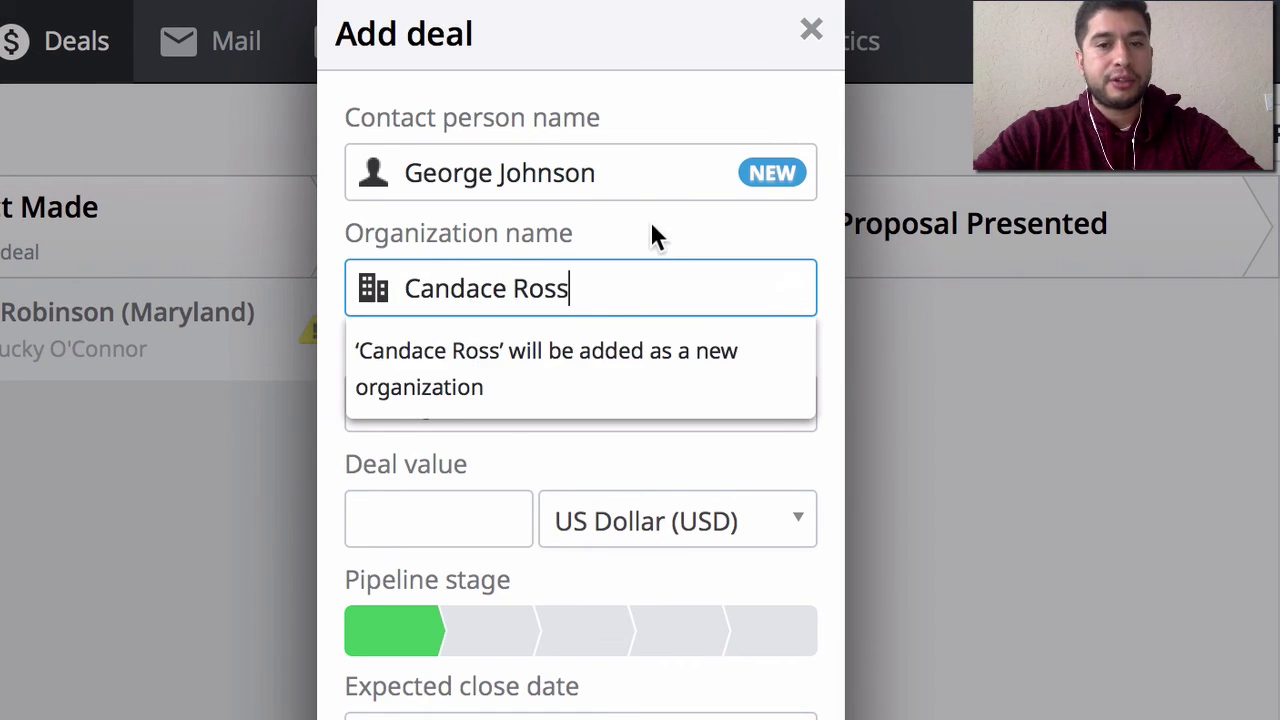
pyautogui.press('Return')
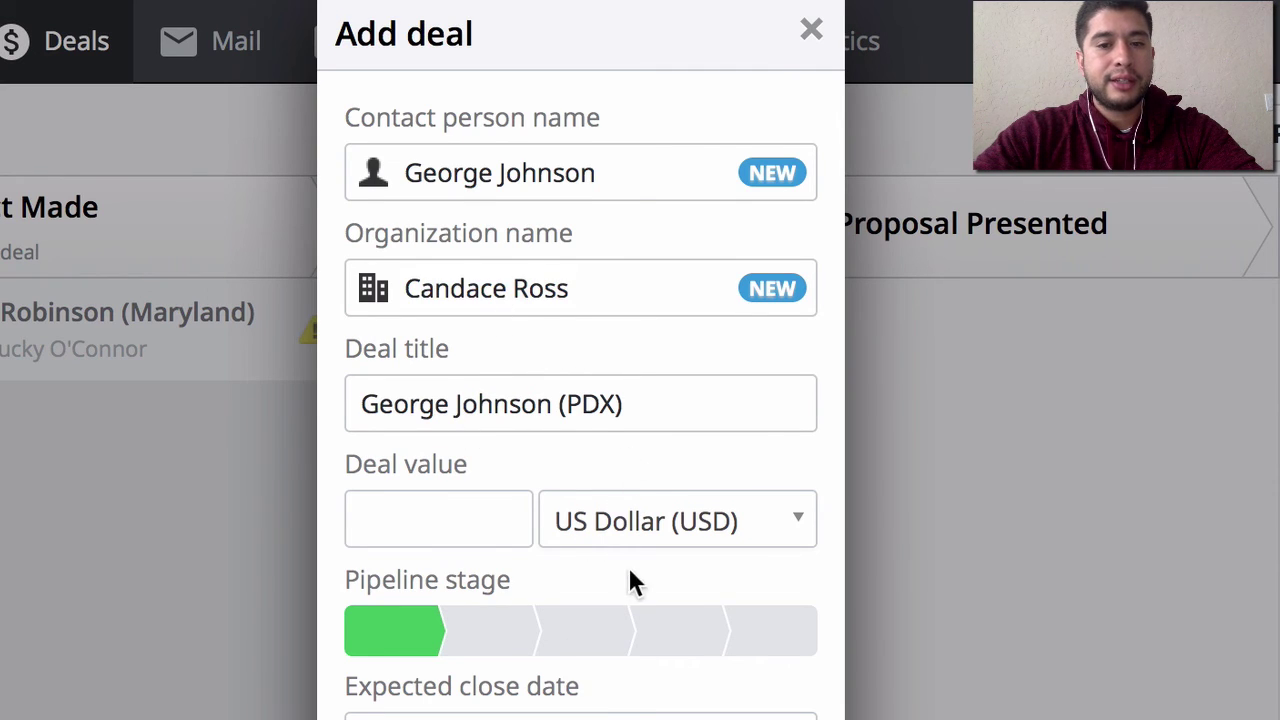
# - Set the deal value to 2040 and the expected close date to 07/23/2016
pyautogui.scroll(-3, 628, 572)
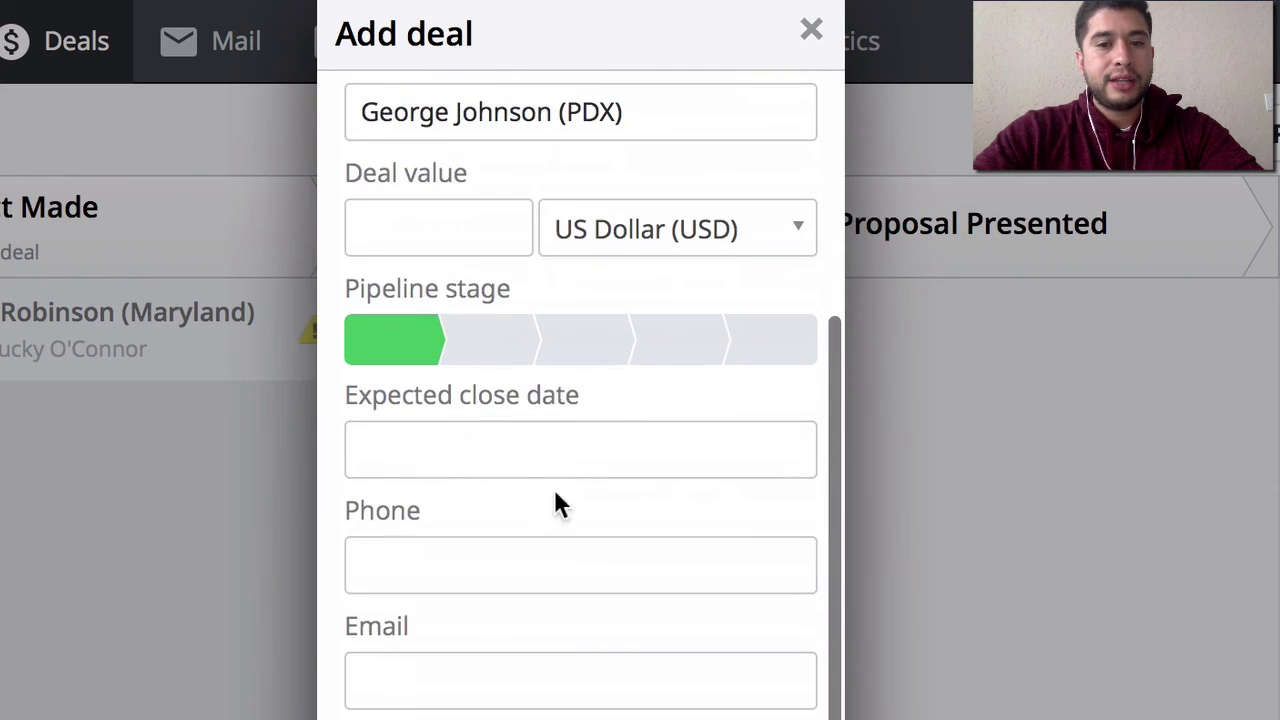
pyautogui.click(434, 226)
pyautogui.write('2040')
pyautogui.press('Tab')
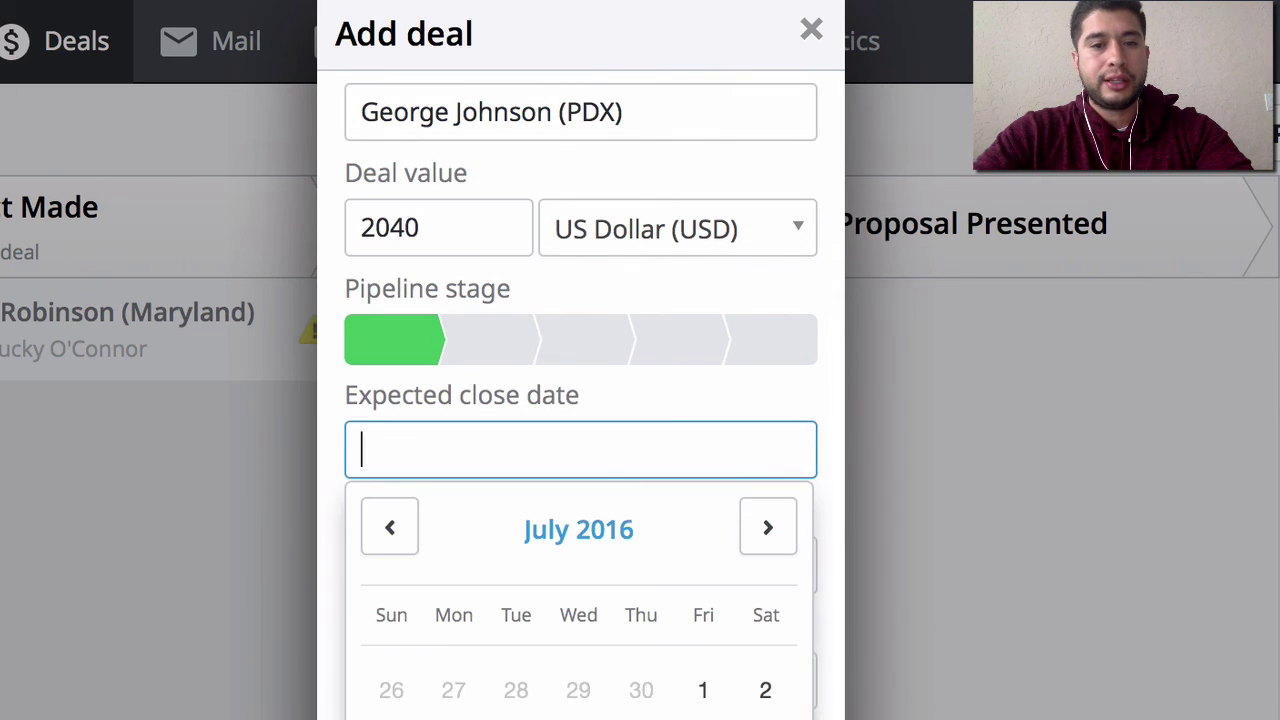
pyautogui.click(688, 378)
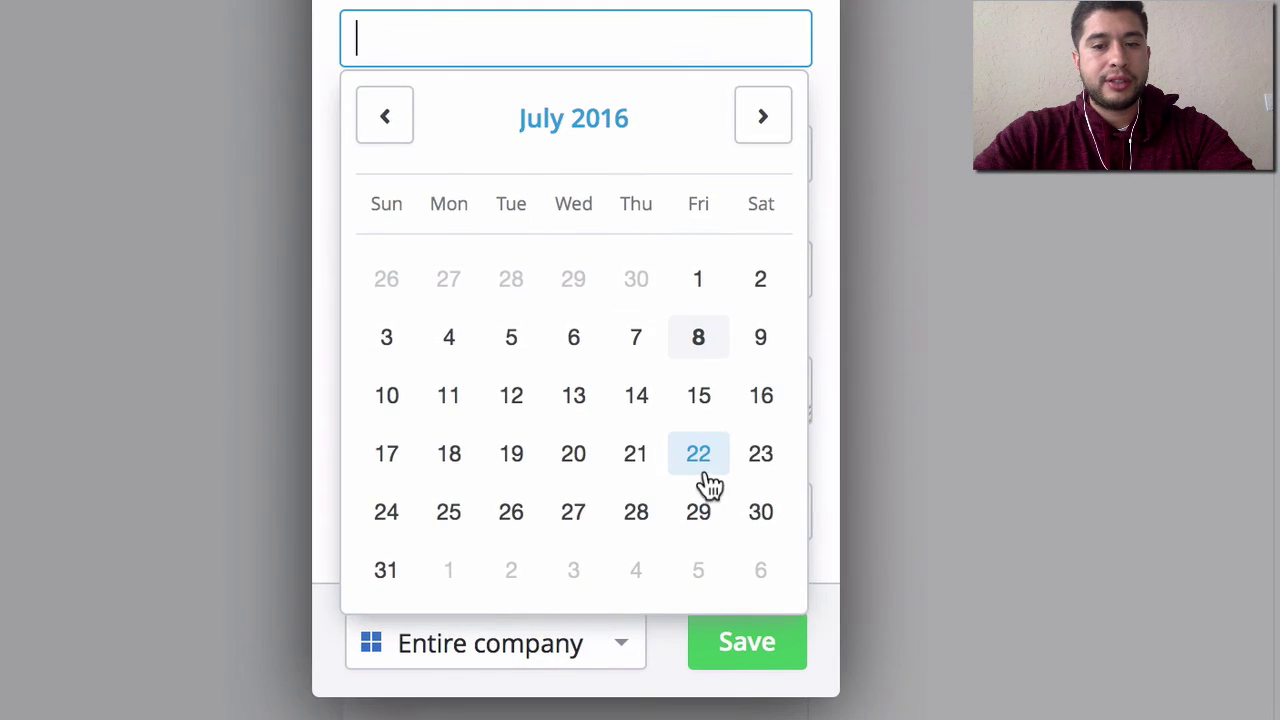
pyautogui.click(759, 515)
# - Enter the contact's phone number and a note, restrict visibility to Owner & followers, and save
pyautogui.click(440, 157)
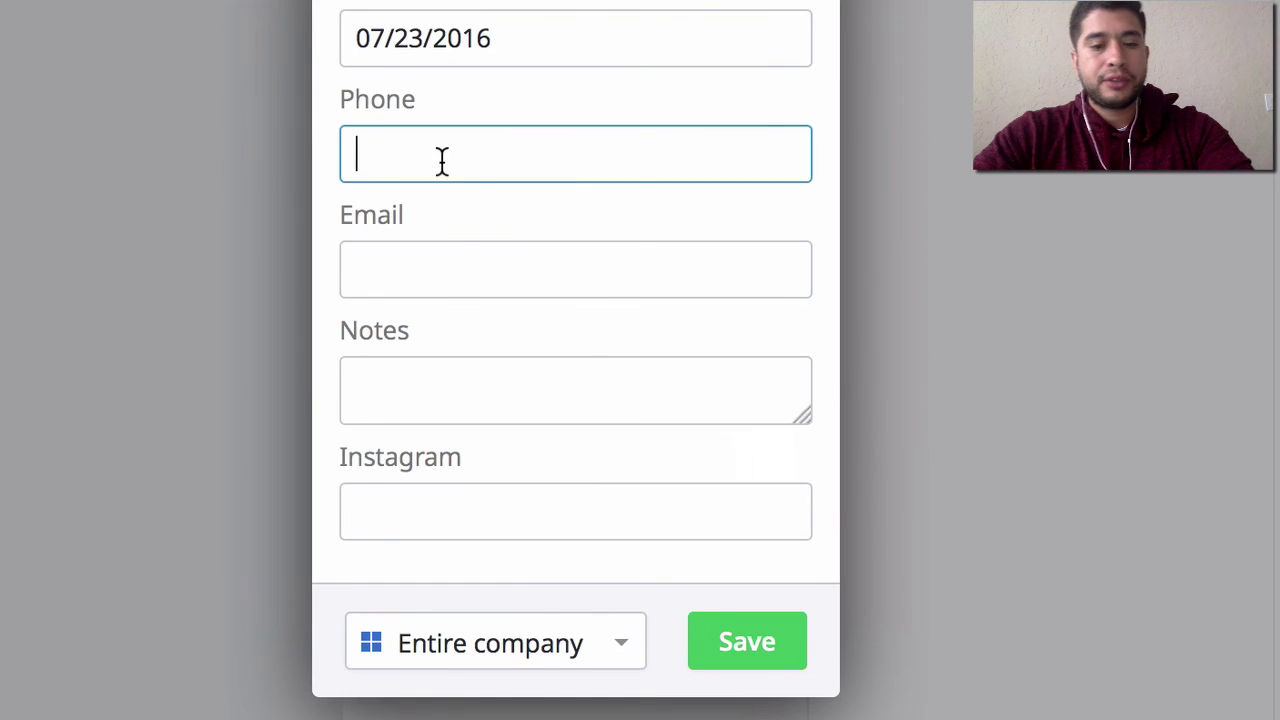
pyautogui.write('555-555')
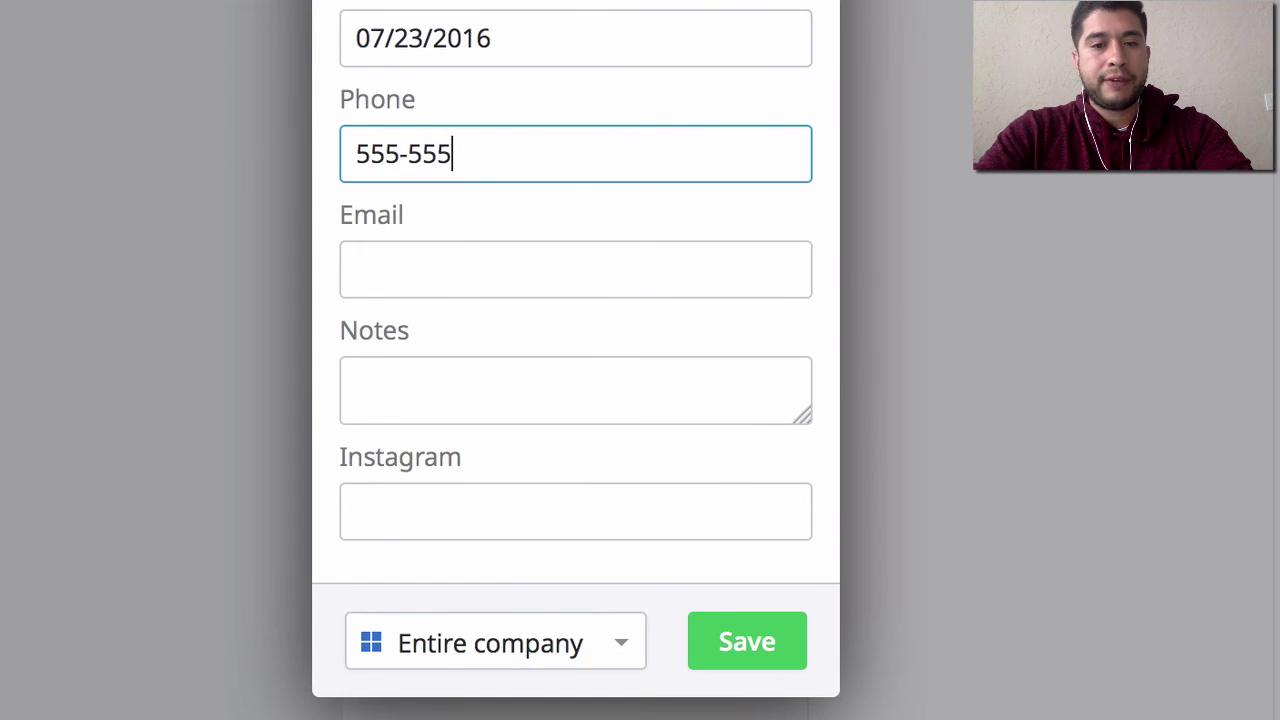
pyautogui.write('-5555')
pyautogui.press('Tab')
pyautogui.press('Tab')
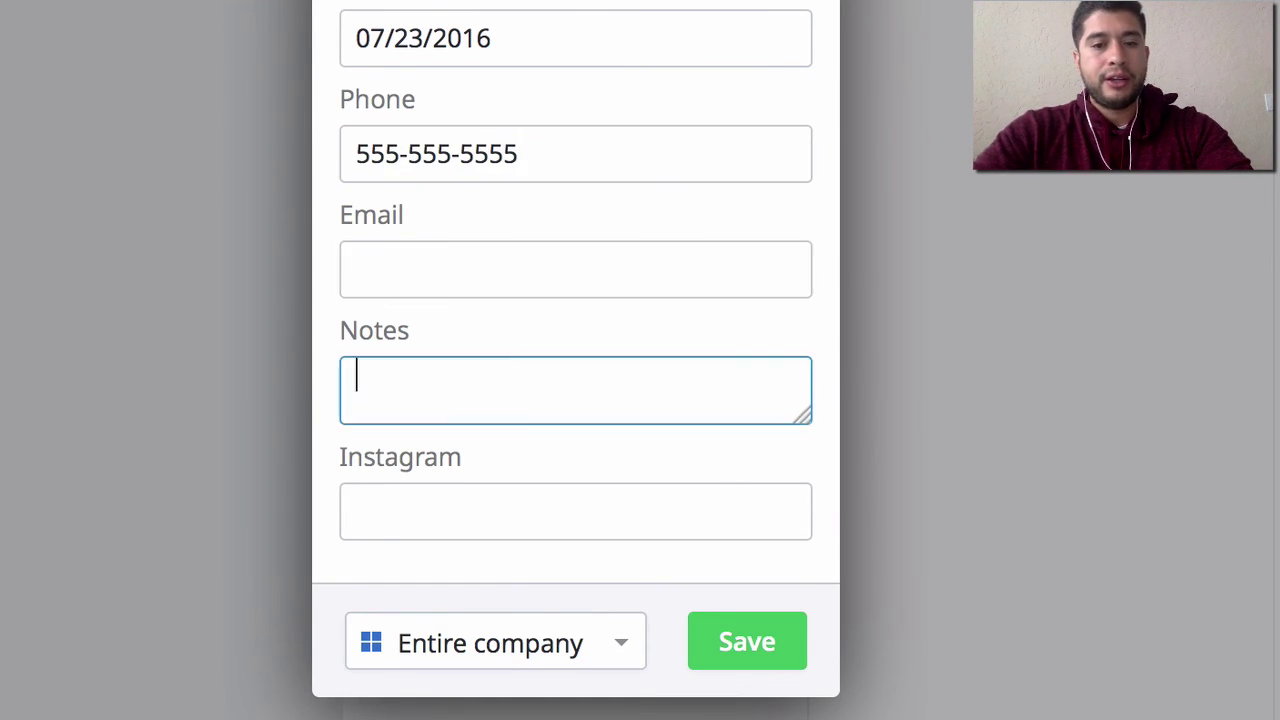
pyautogui.write('sfoaifjsdaoij')
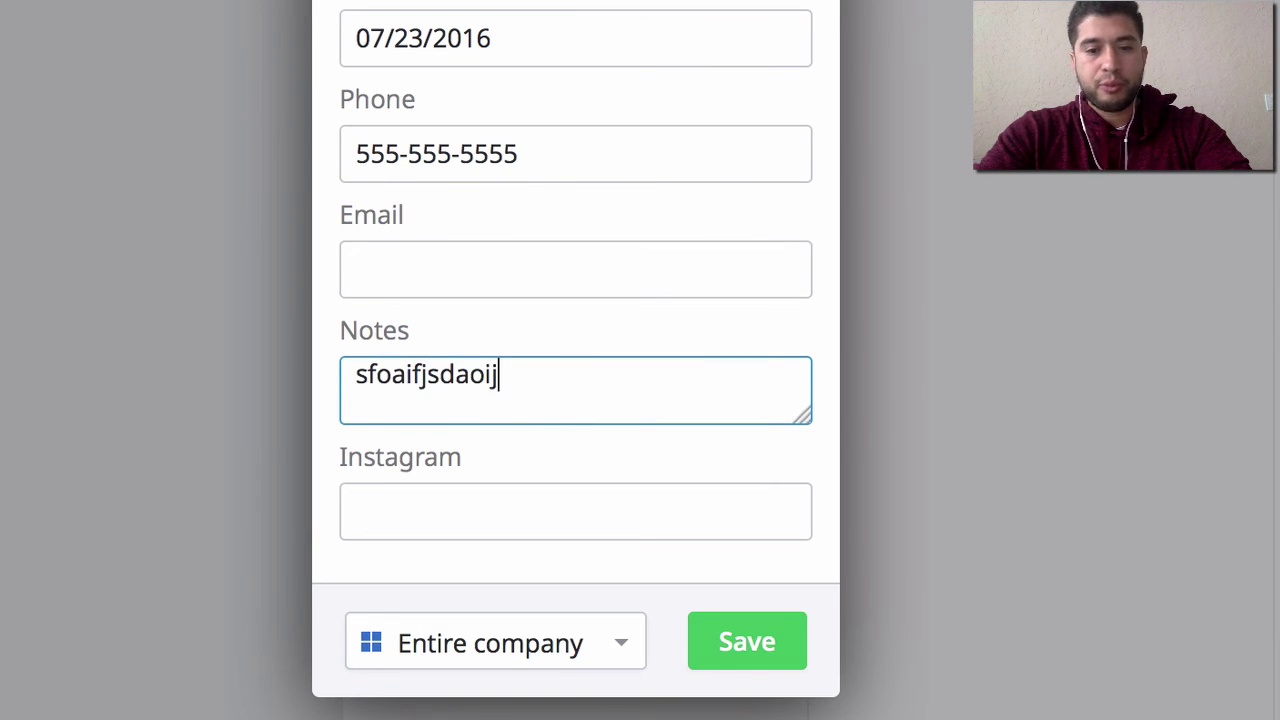
pyautogui.click(557, 650)
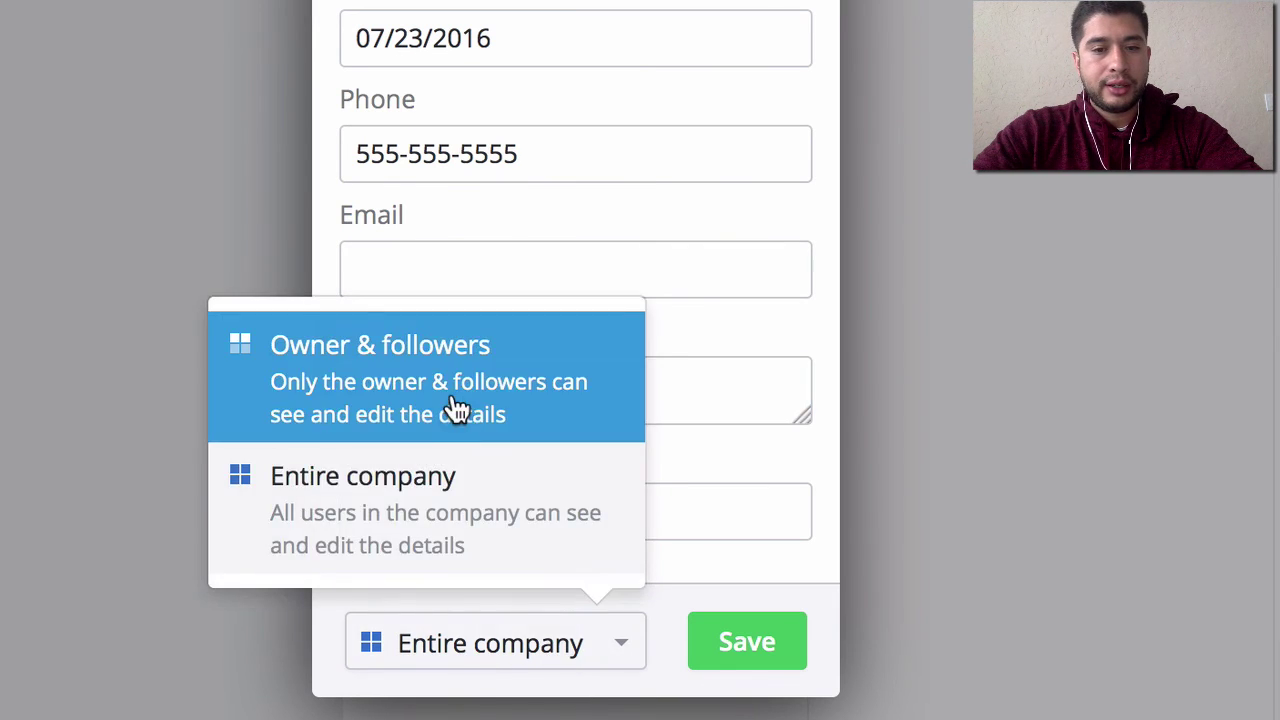
pyautogui.click(454, 408)
pyautogui.click(755, 643)
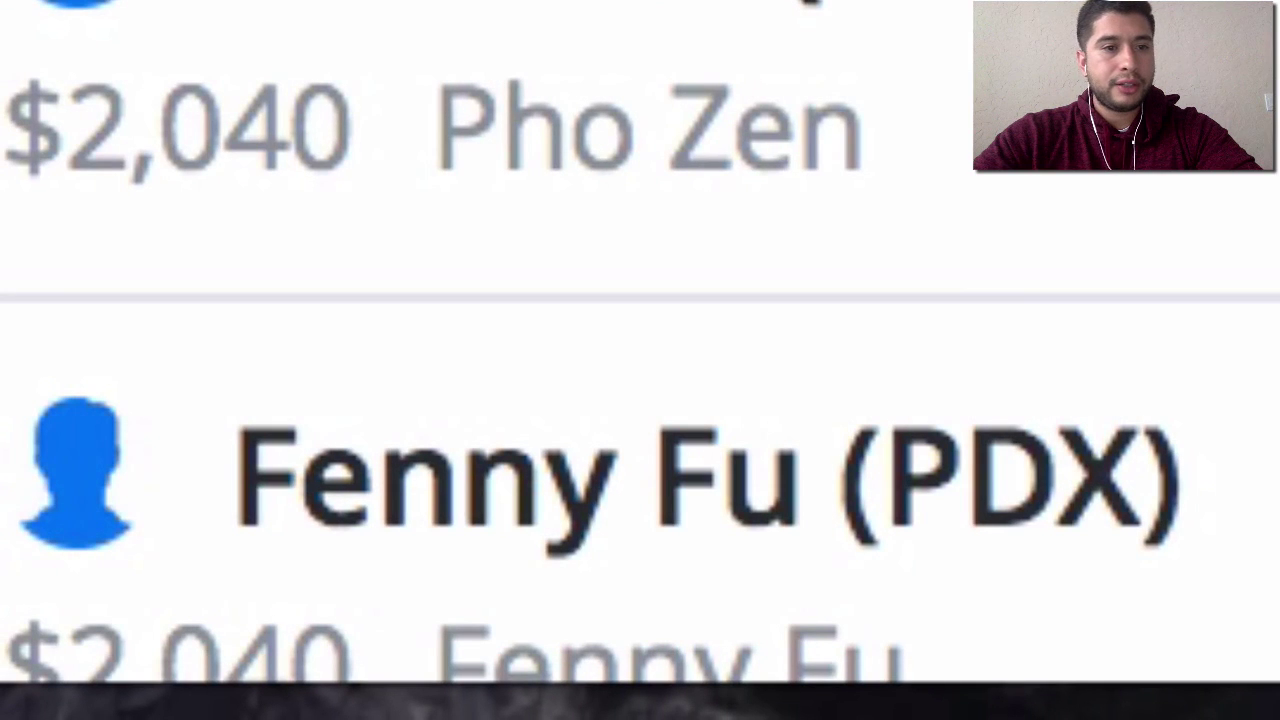
# - Go to Contacts > Organizations and open the newly added organization's details page
pyautogui.scroll(-2, 640, 400)
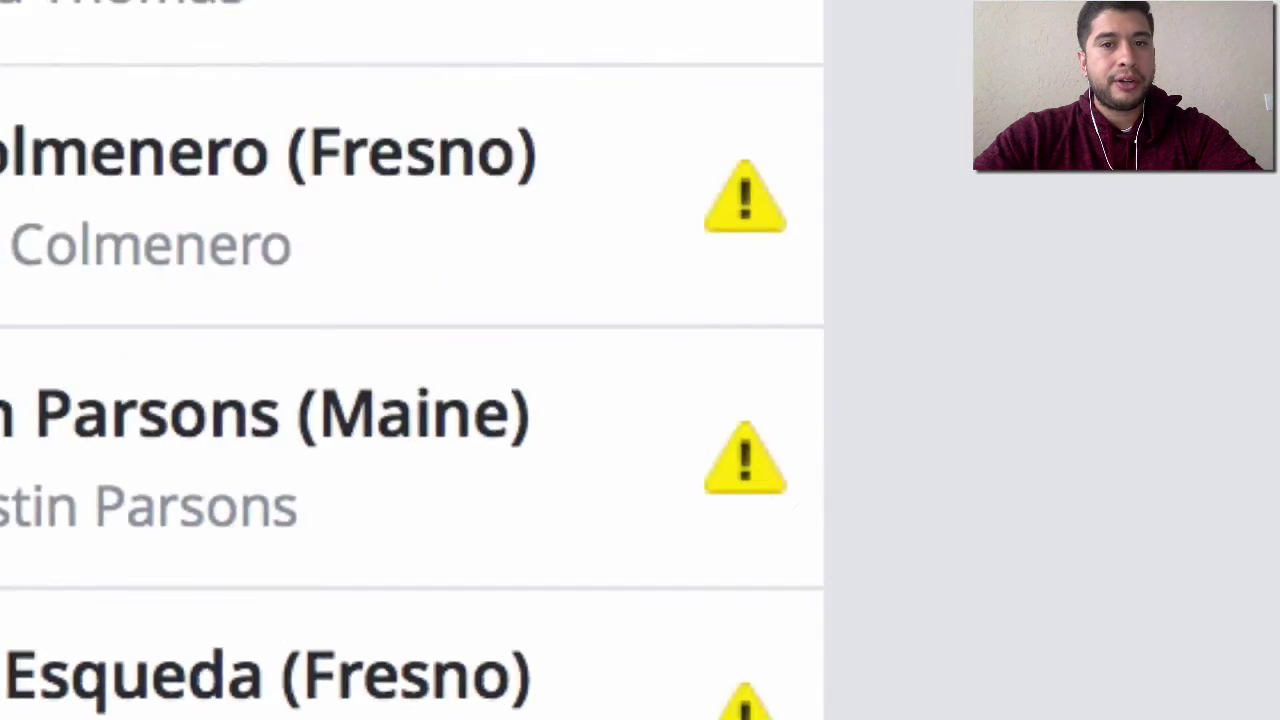
pyautogui.click(872, 62)
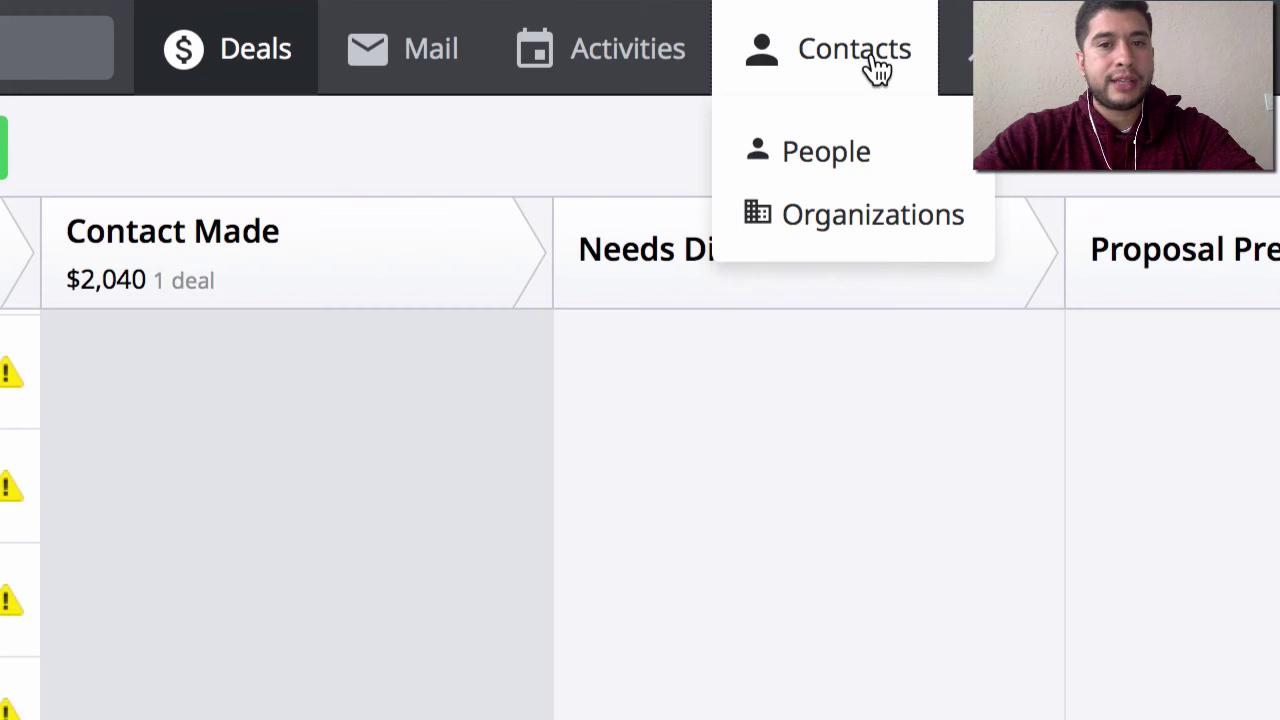
pyautogui.click(850, 230)
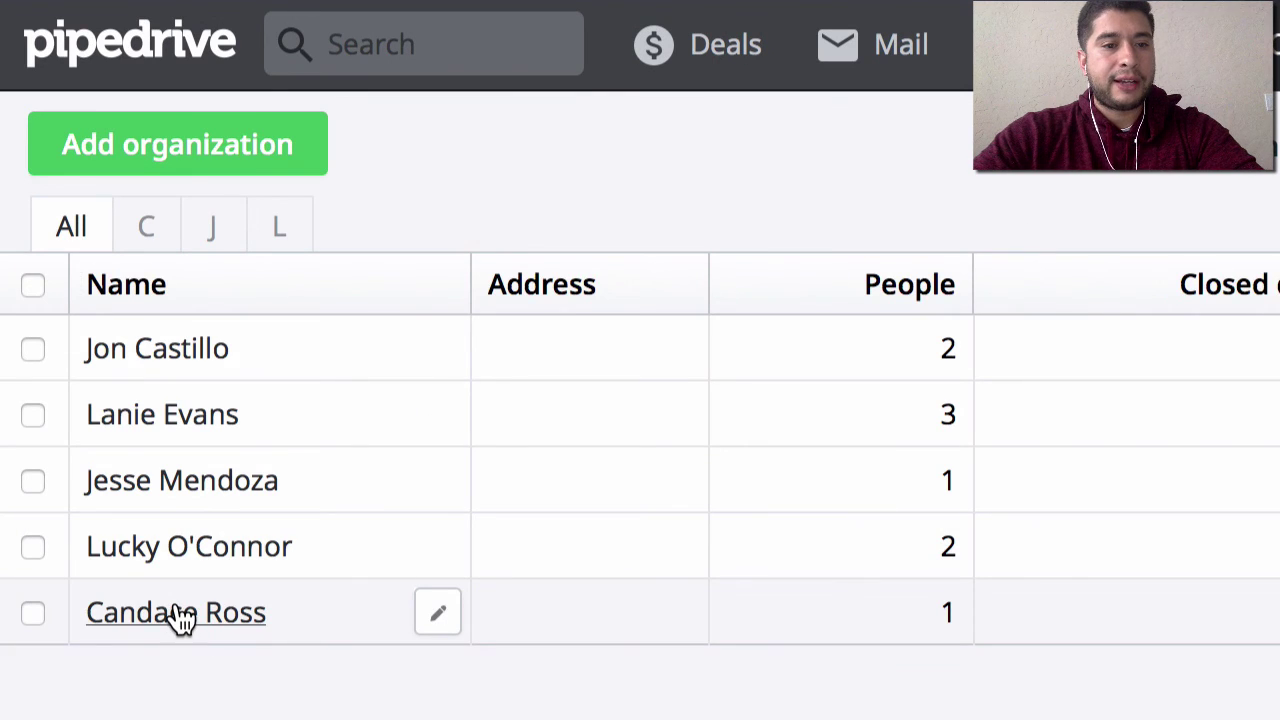
pyautogui.click(176, 614)
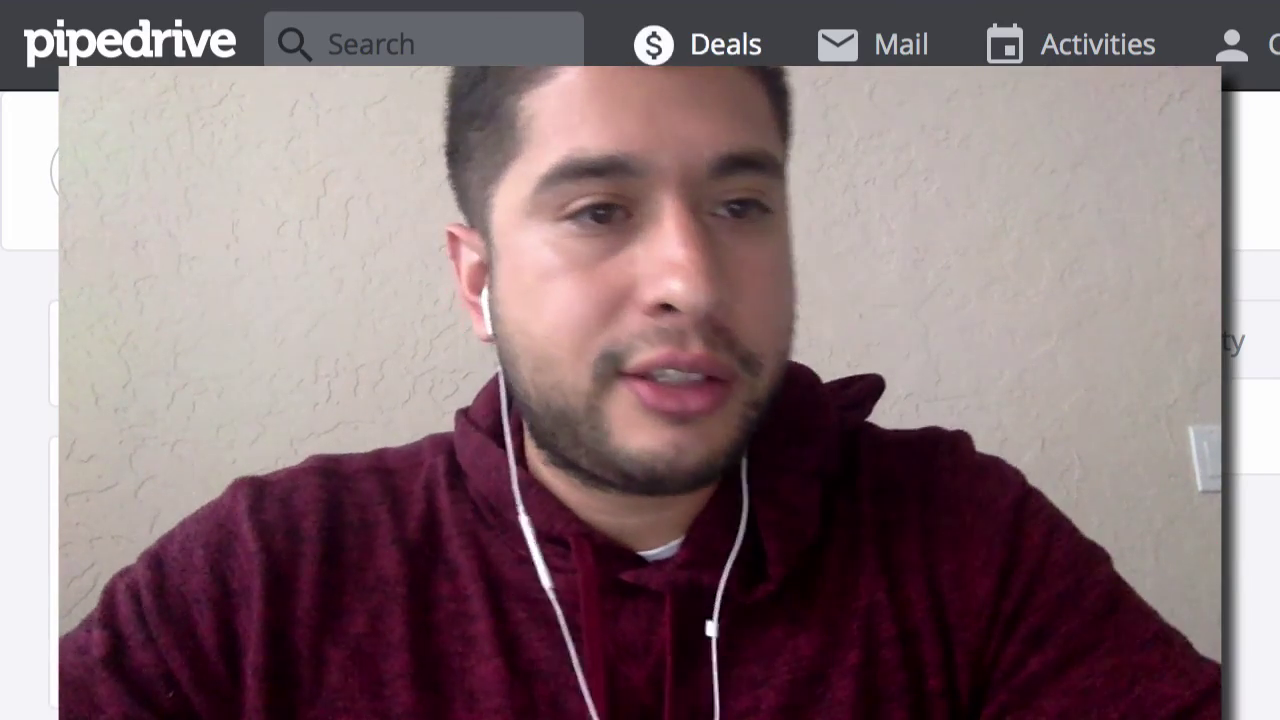
# - Switch from the organization page back to the Deals pipeline board
pyautogui.click(715, 48)
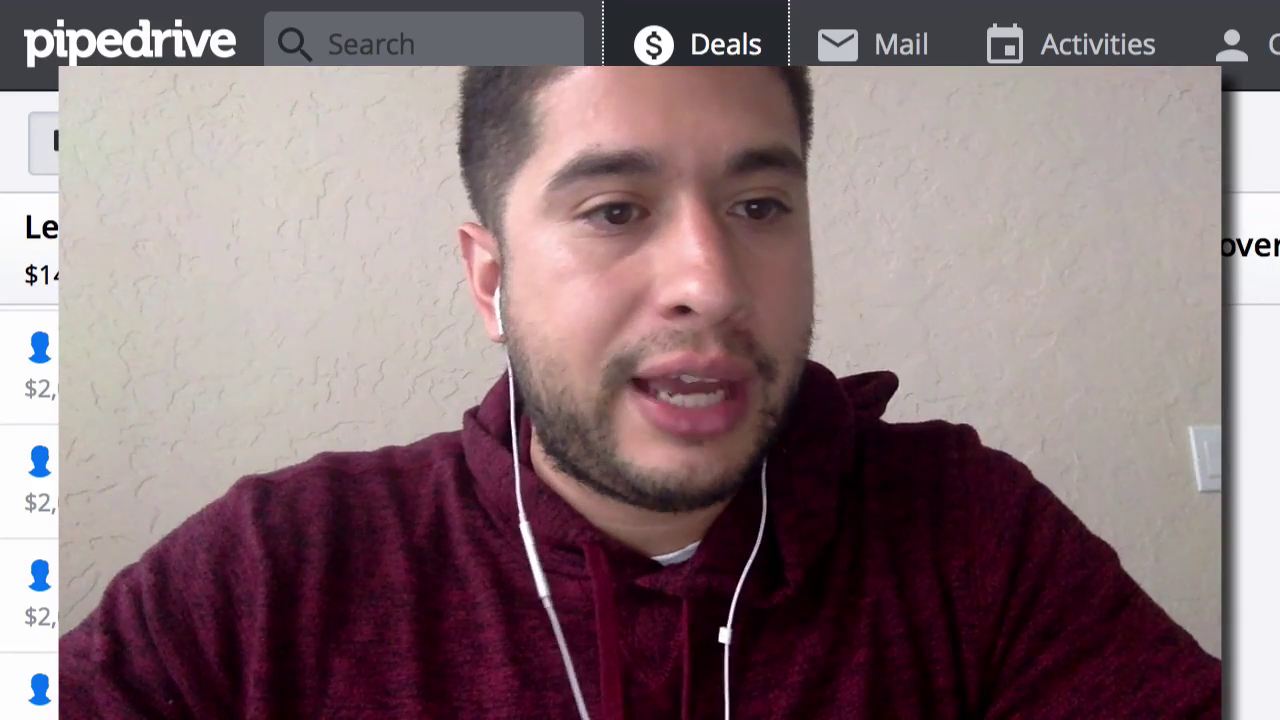